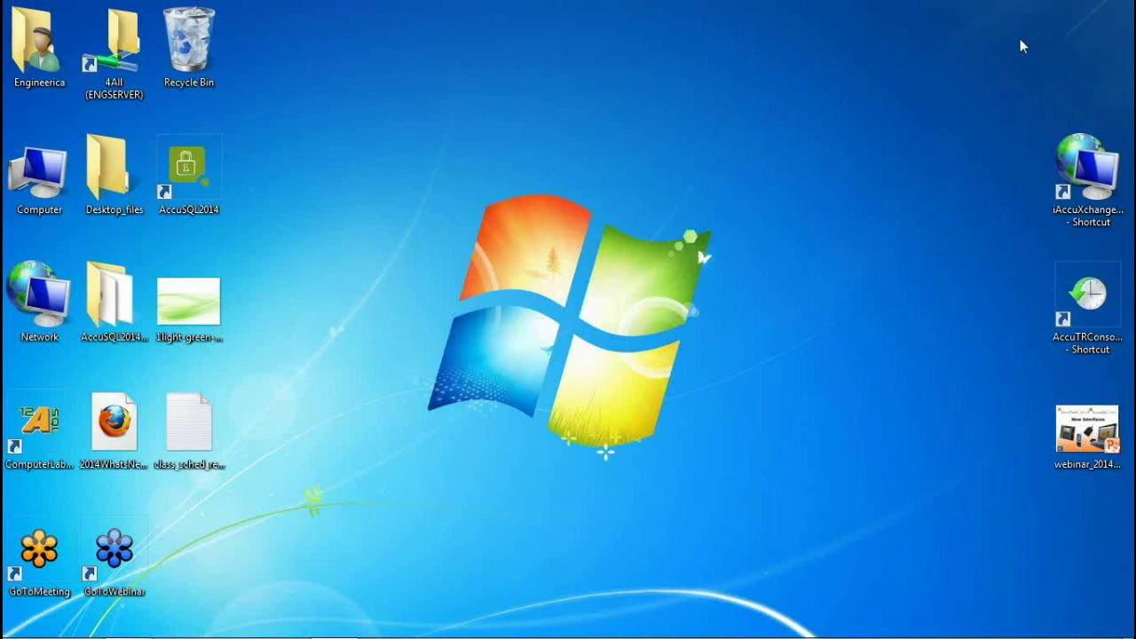
# - Launch AccuSQL 2014, dismiss Tip of the Day, and sign in with the administrator ID and password
pyautogui.doubleClick(205, 194)
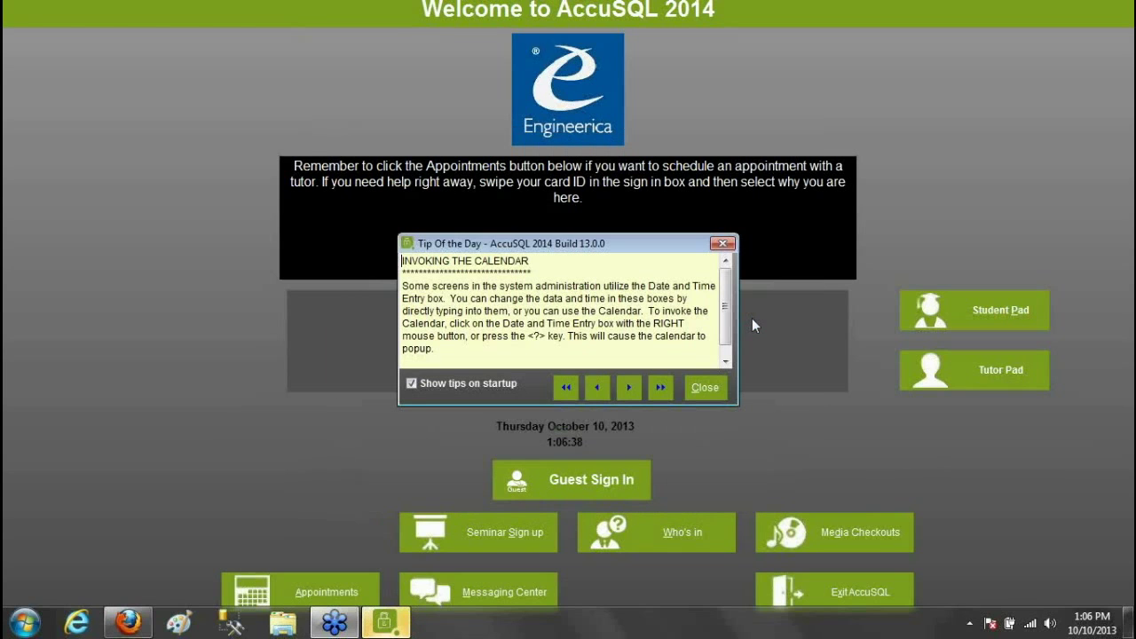
pyautogui.click(717, 394)
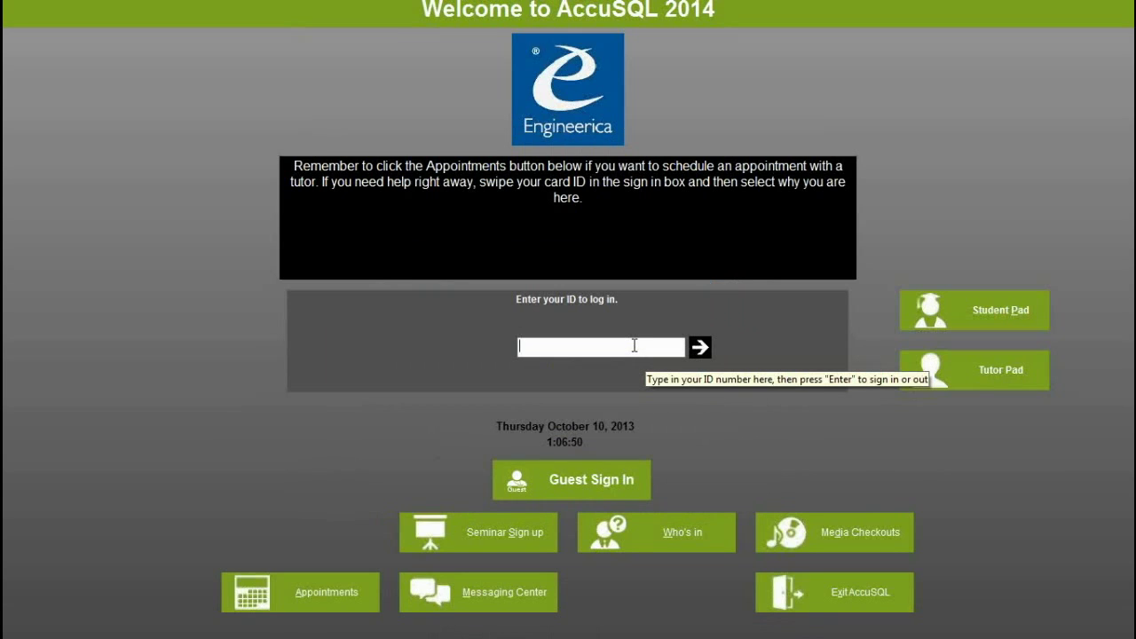
pyautogui.write('1111111111')
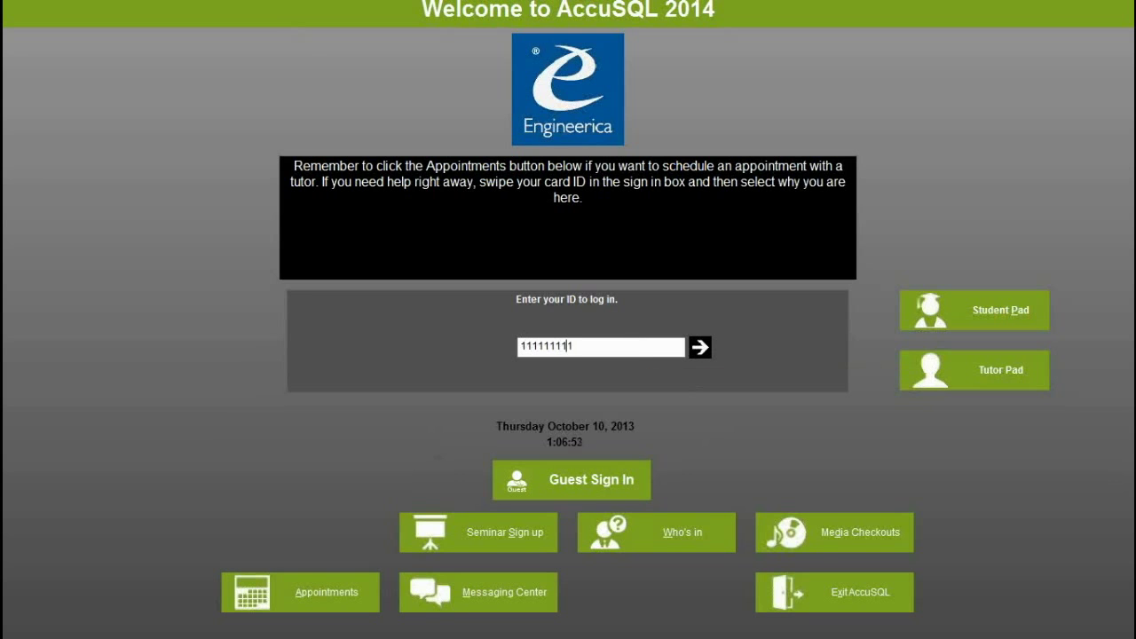
pyautogui.press('Return')
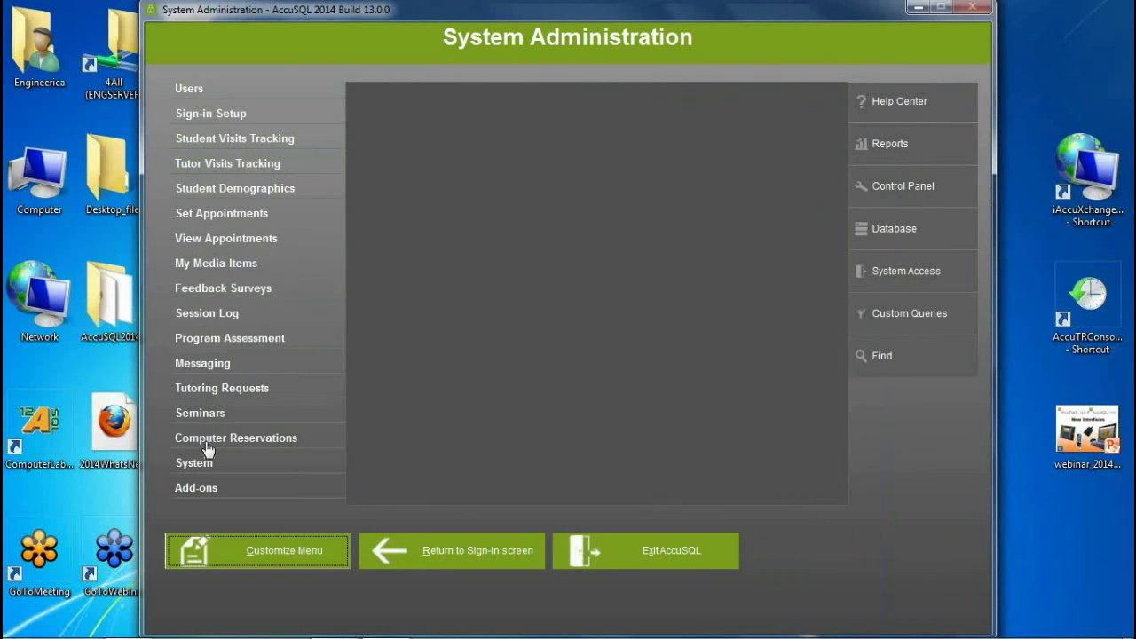
# - Browse the Users and Set Appointments options, then open the Students records list
pyautogui.click(202, 92)
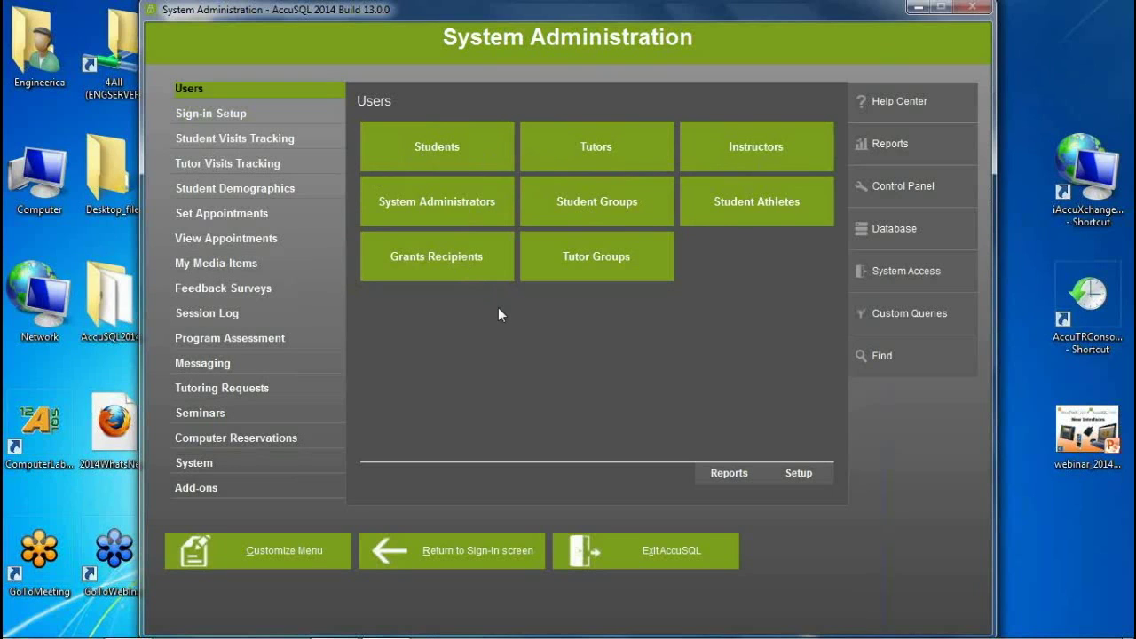
pyautogui.click(247, 214)
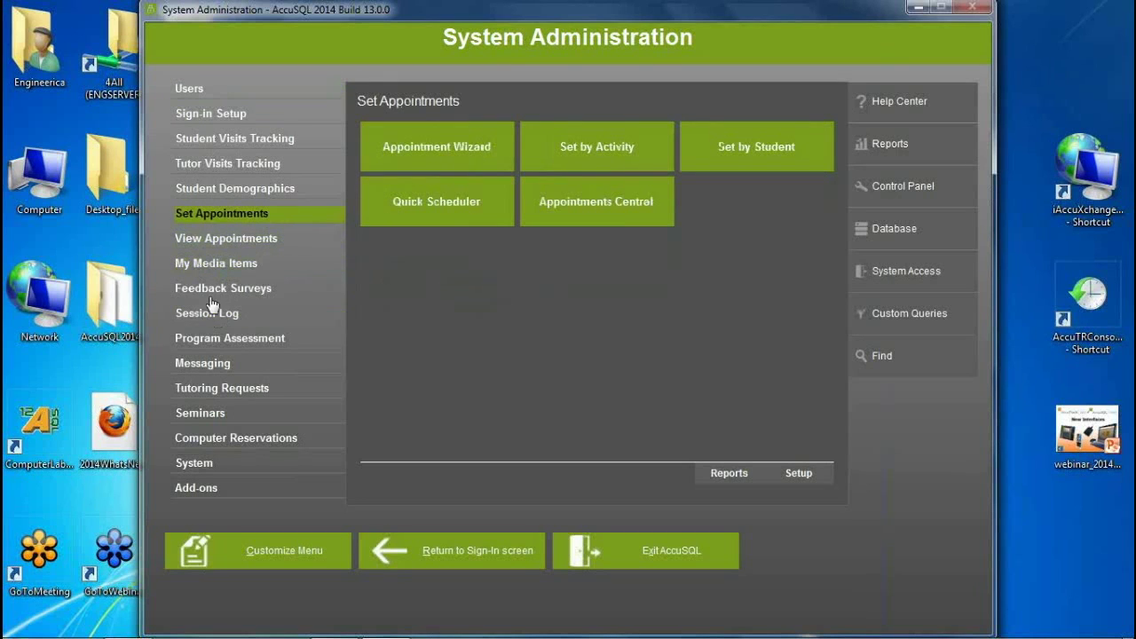
pyautogui.click(193, 90)
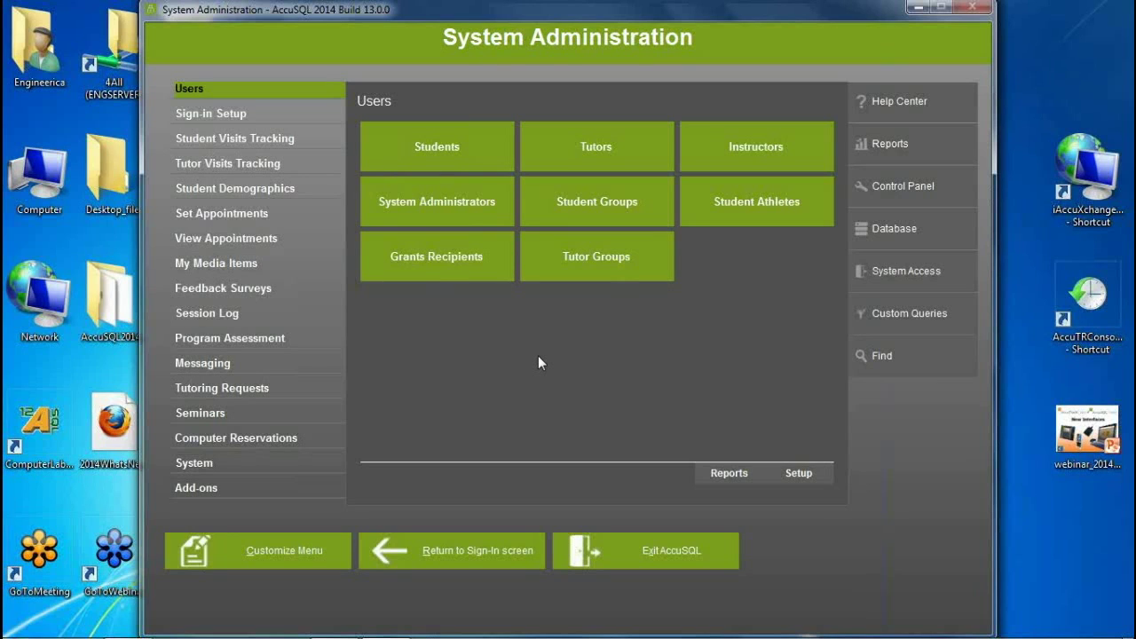
pyautogui.click(464, 146)
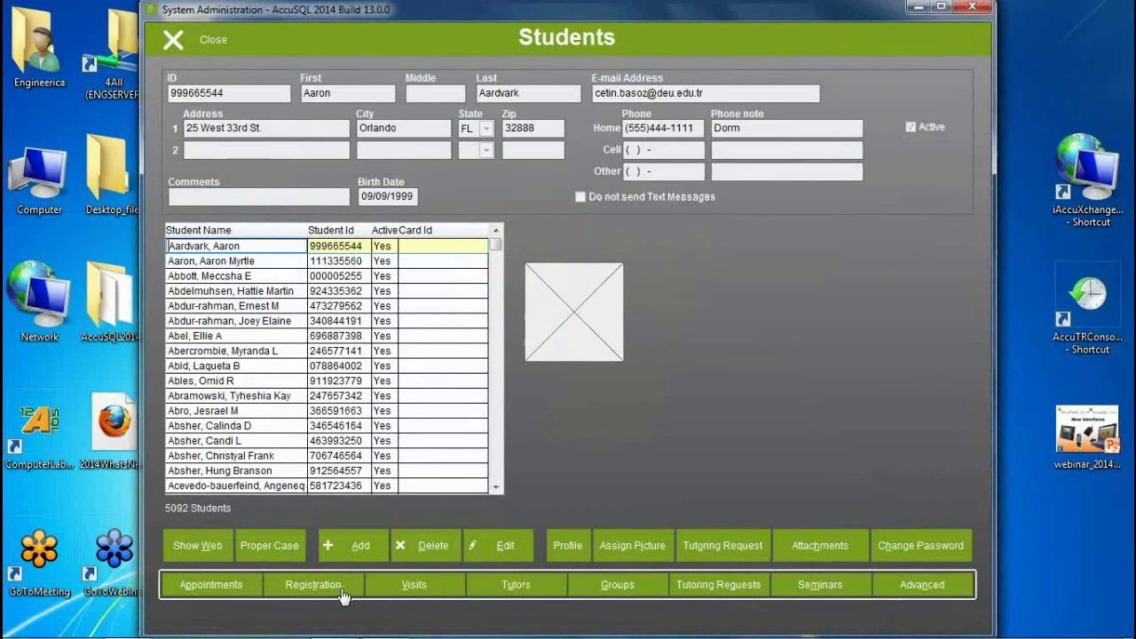
pyautogui.click(207, 51)
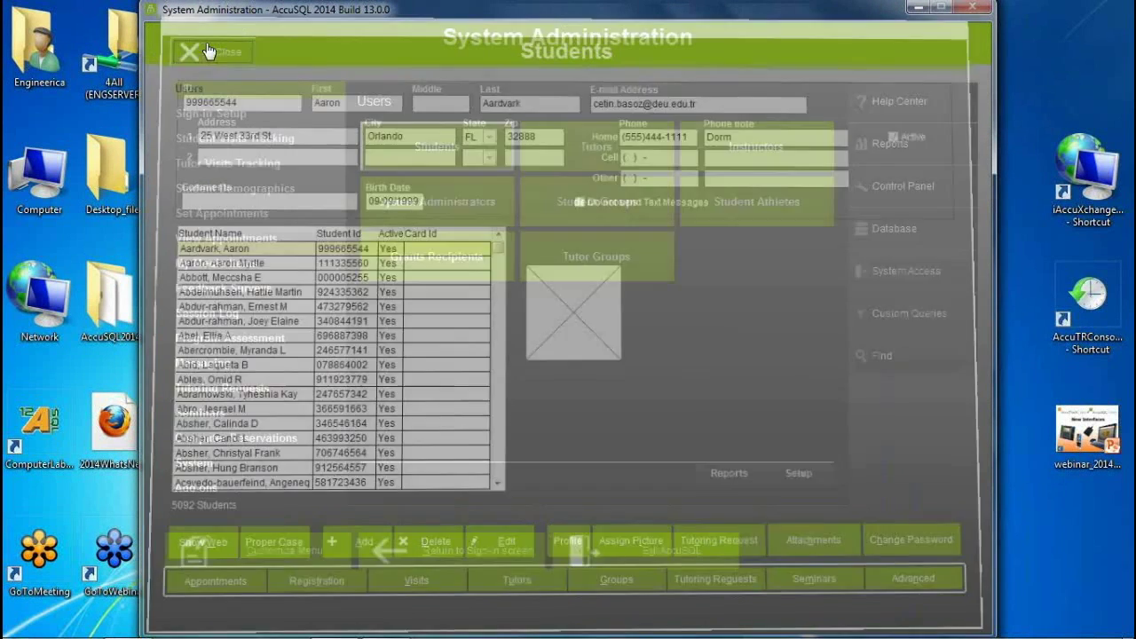
pyautogui.click(614, 149)
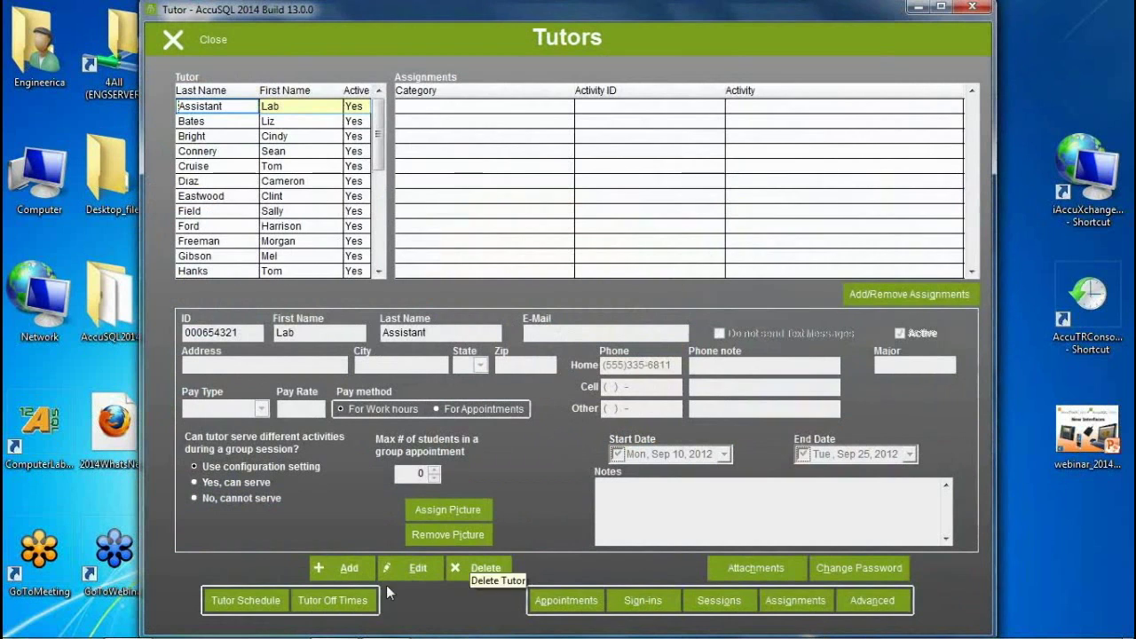
pyautogui.click(256, 603)
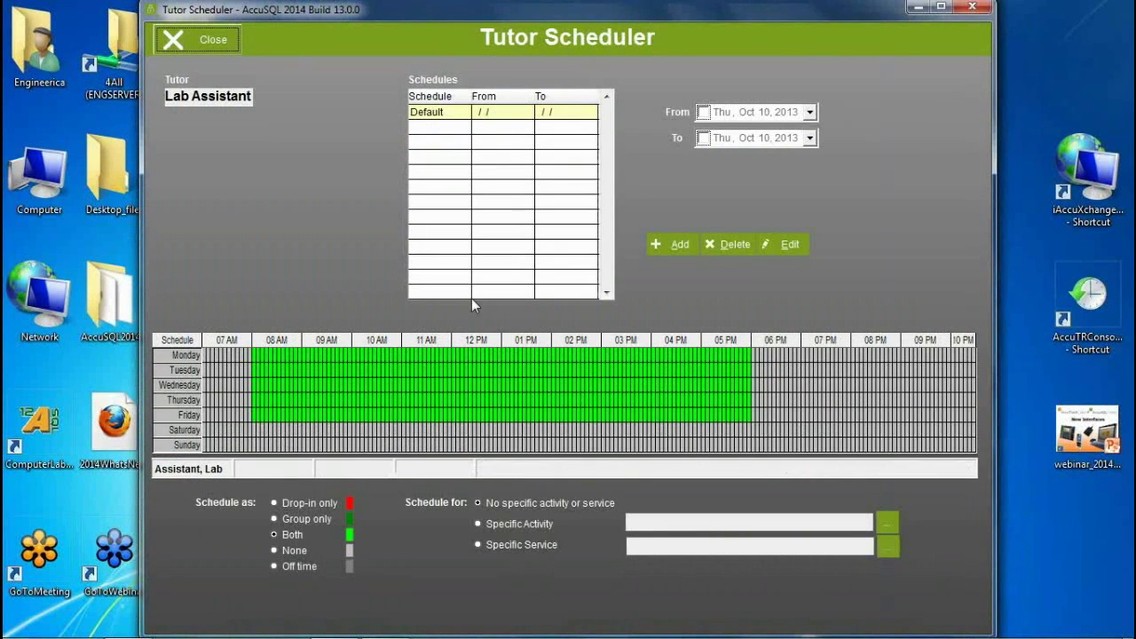
pyautogui.click(197, 39)
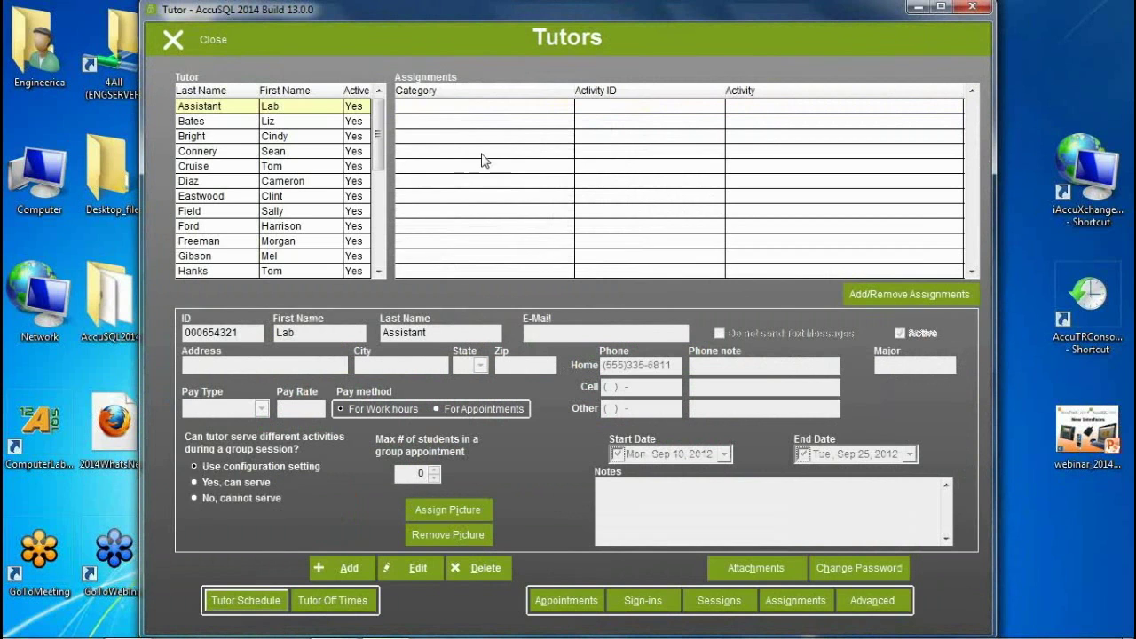
pyautogui.click(197, 39)
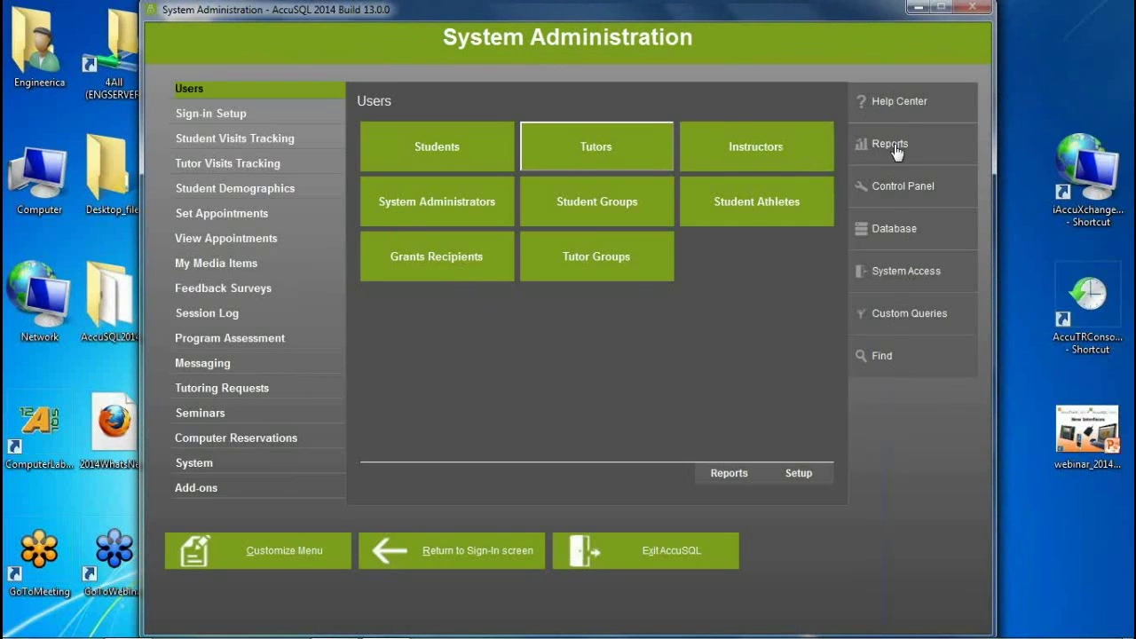
pyautogui.click(890, 233)
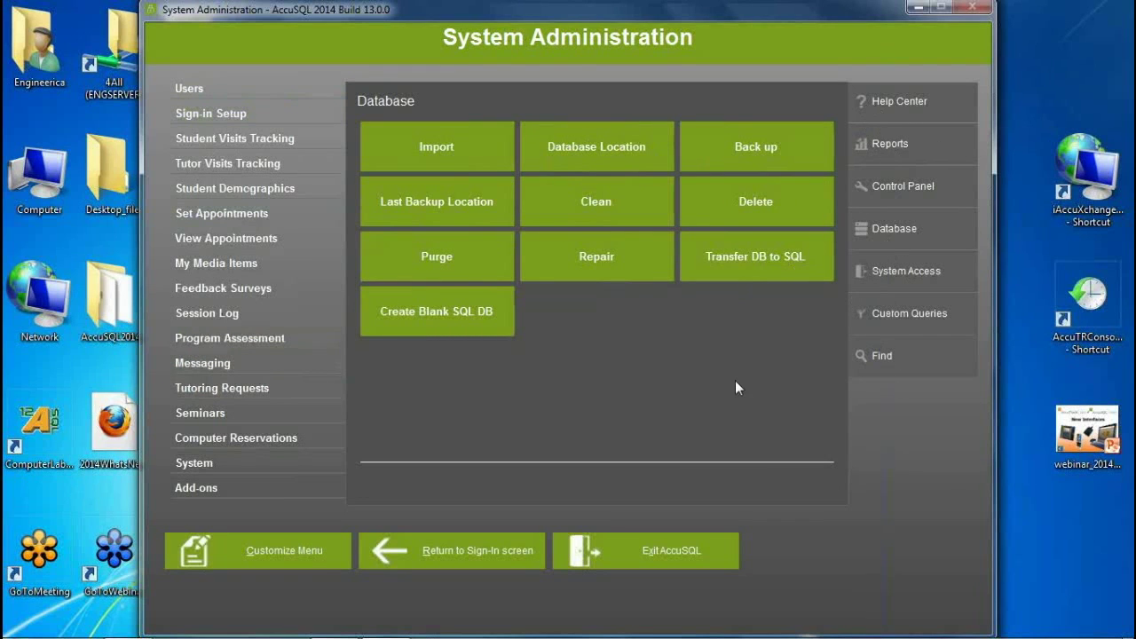
pyautogui.click(215, 90)
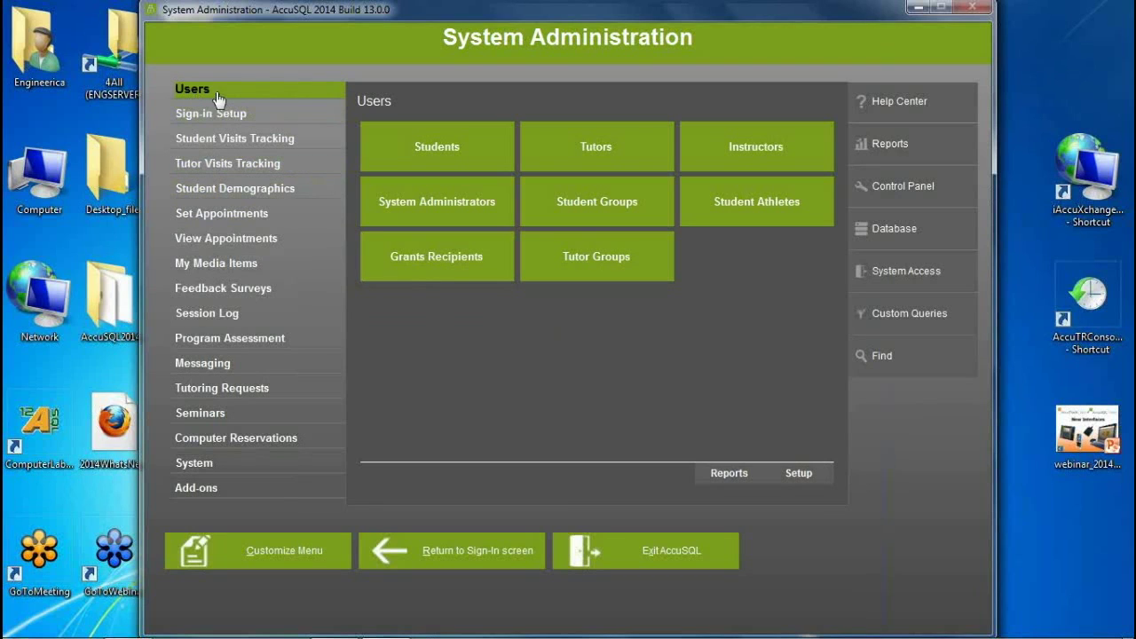
pyautogui.click(798, 472)
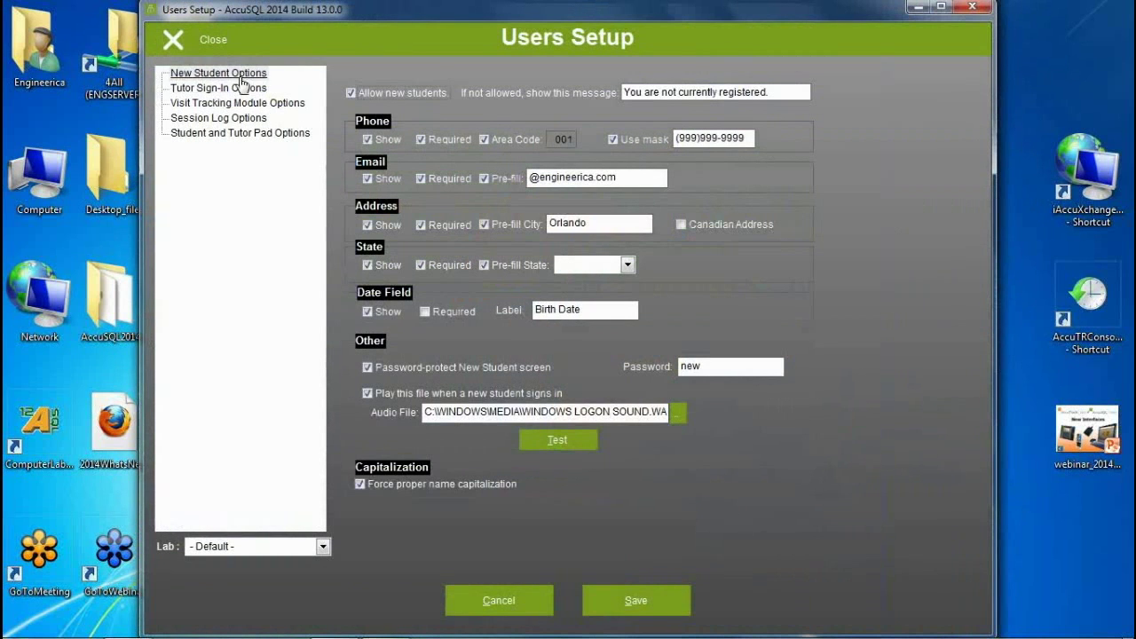
# - Review the Users Setup pages, starting with the tutor sign-in settings
pyautogui.click(242, 88)
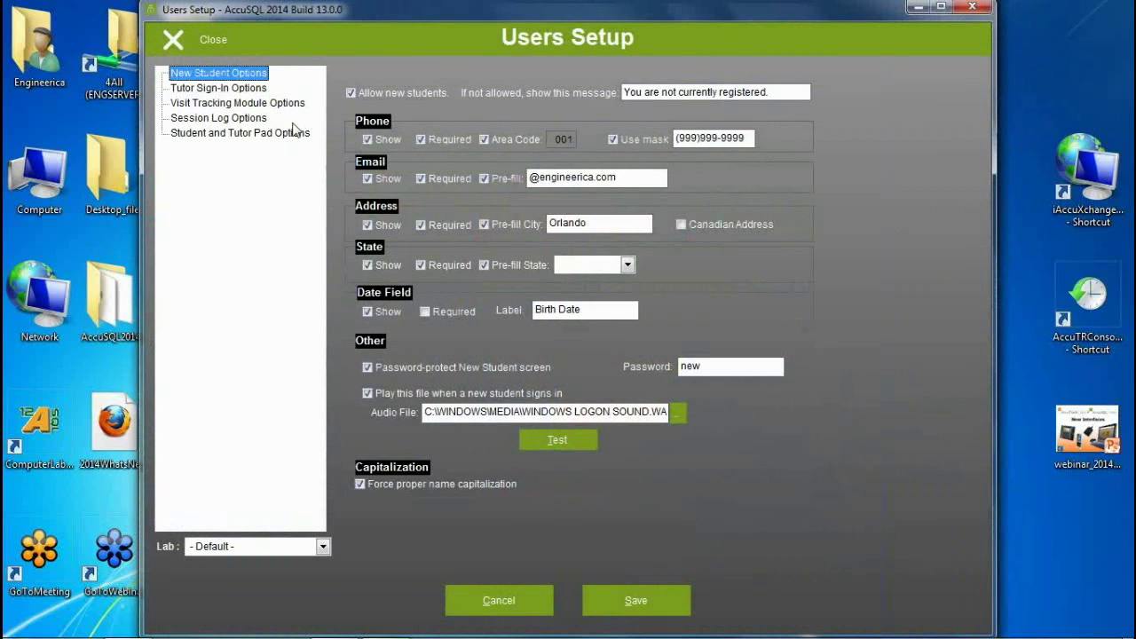
pyautogui.press('Down')
pyautogui.press('Down')
pyautogui.press('Down')
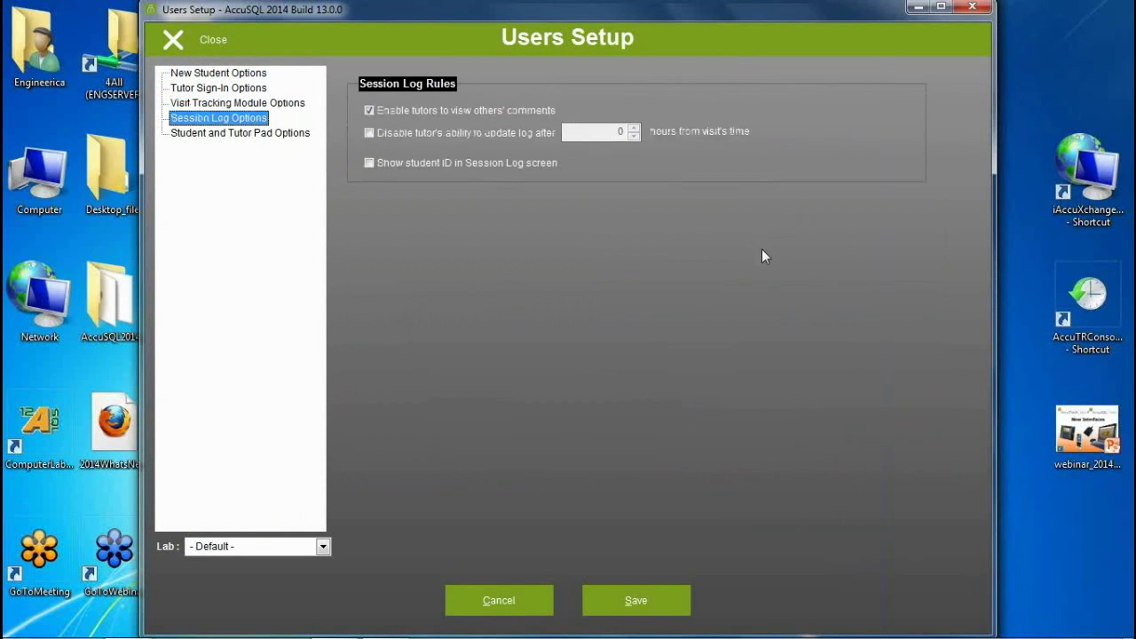
pyautogui.click(234, 57)
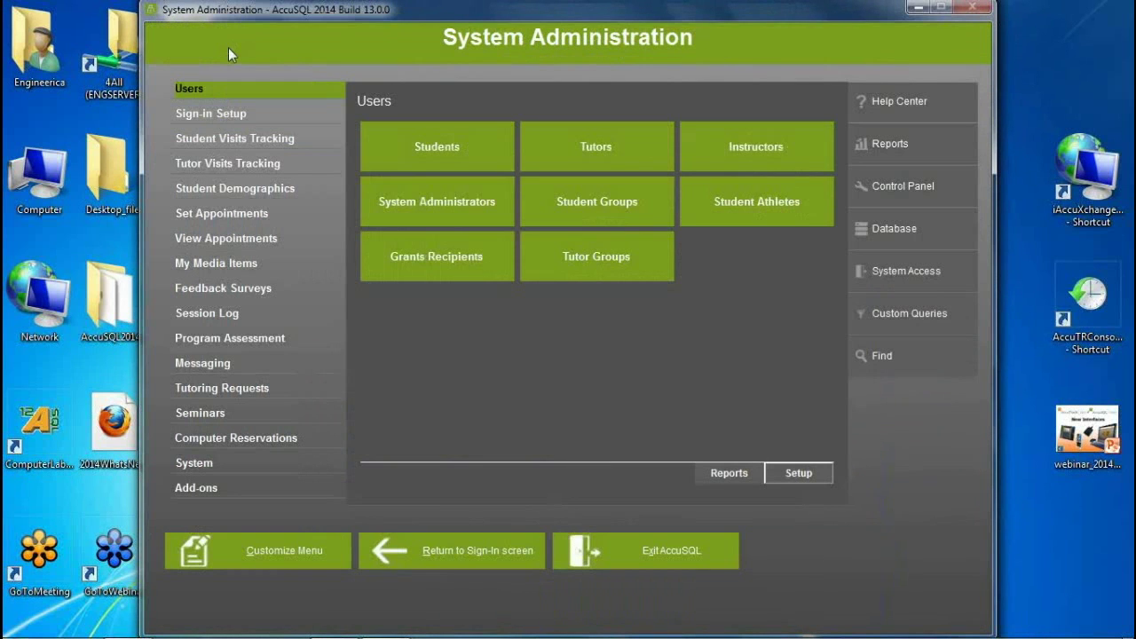
# - Review the Set Appointments setup pages, then open the Appointment Reports
pyautogui.click(230, 222)
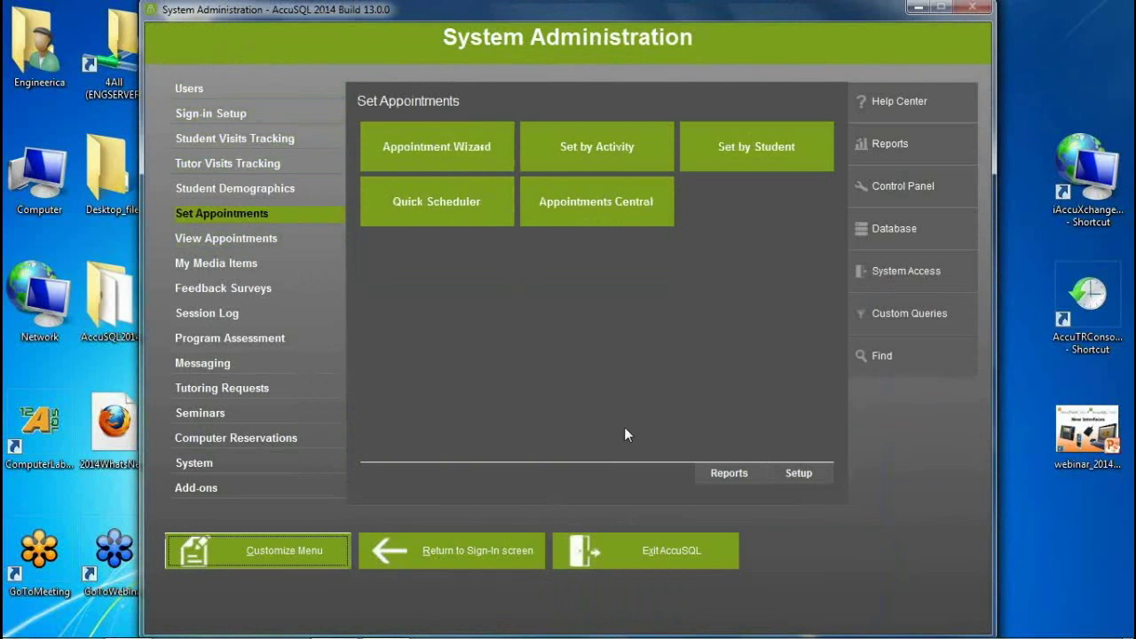
pyautogui.click(792, 473)
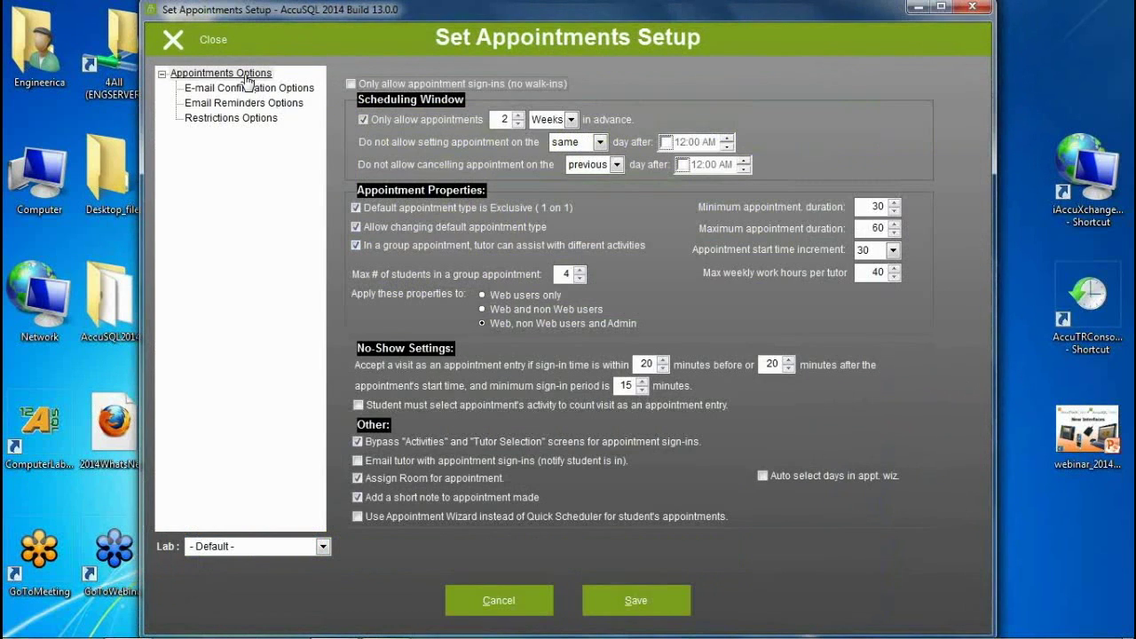
pyautogui.click(247, 77)
pyautogui.press('Down')
pyautogui.press('Down')
pyautogui.press('Down')
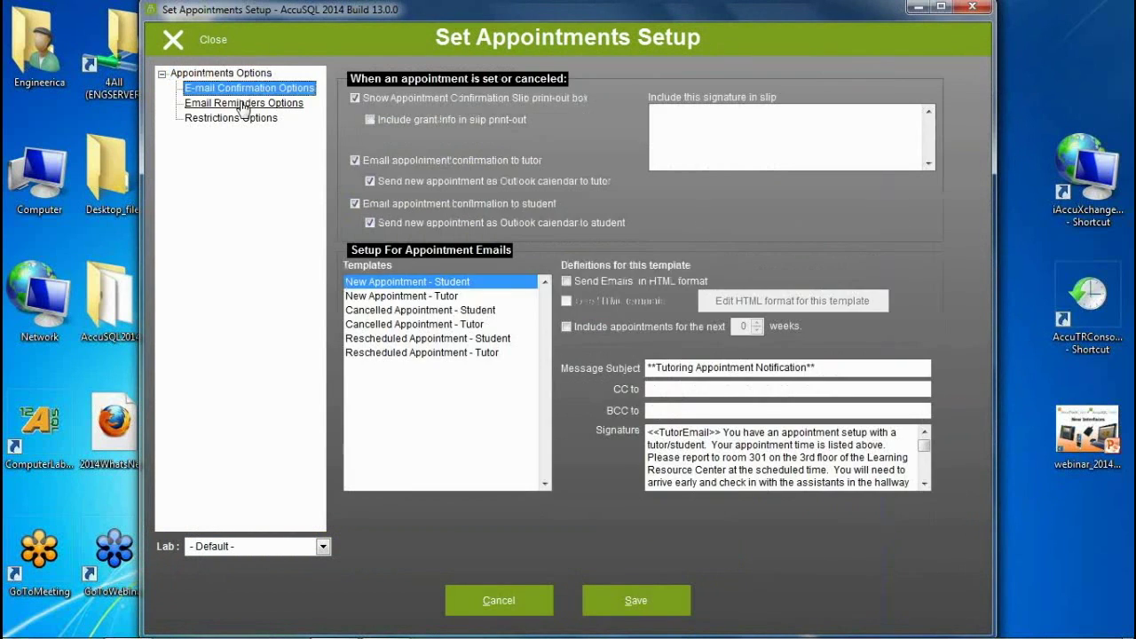
pyautogui.click(211, 41)
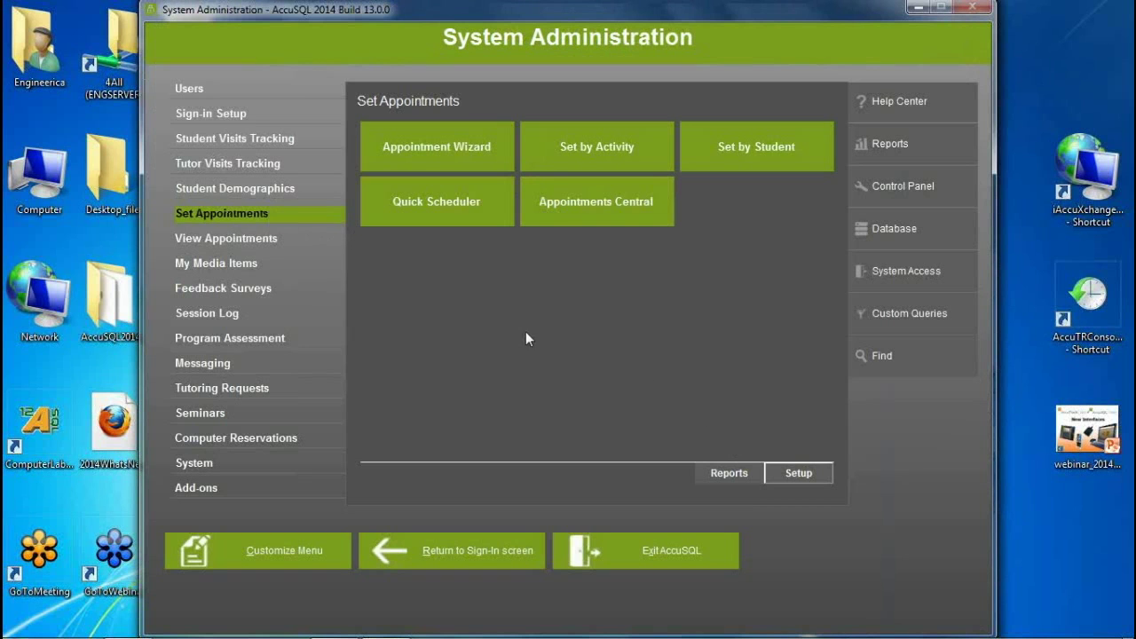
pyautogui.click(727, 473)
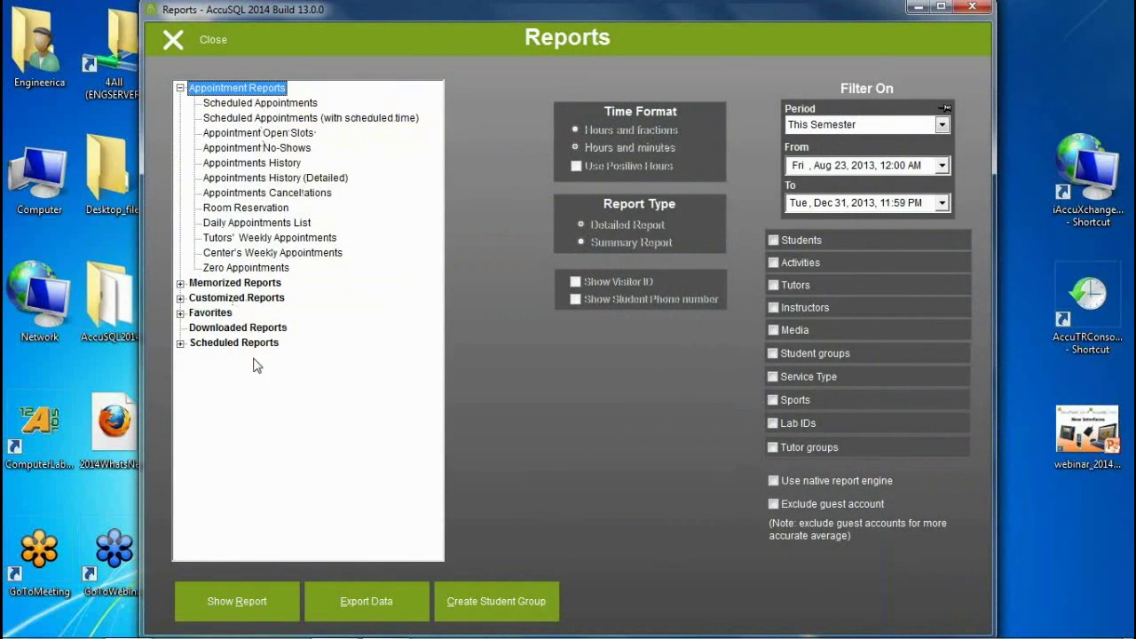
# - Open the reports for Sign-in Setup and for Student Visits Tracking
pyautogui.click(195, 39)
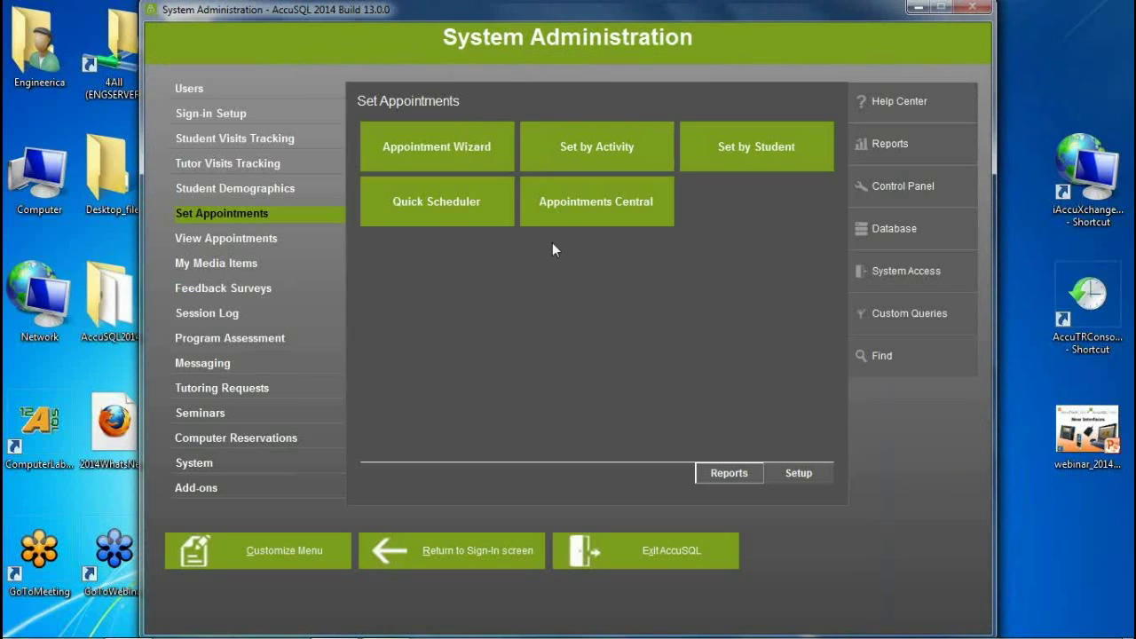
pyautogui.click(234, 113)
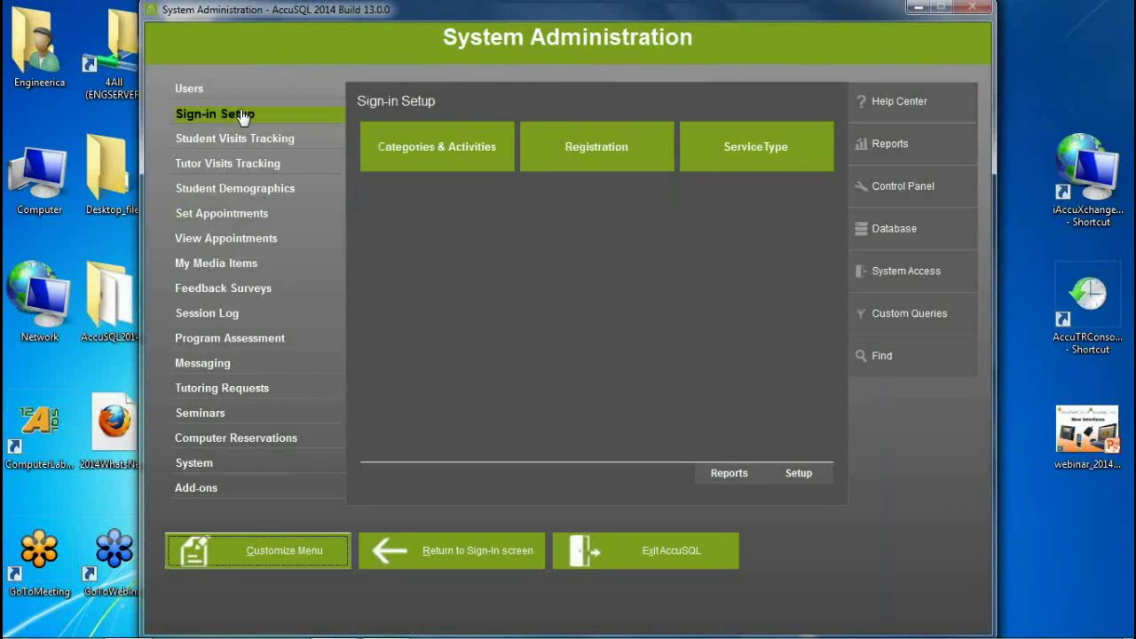
pyautogui.click(730, 474)
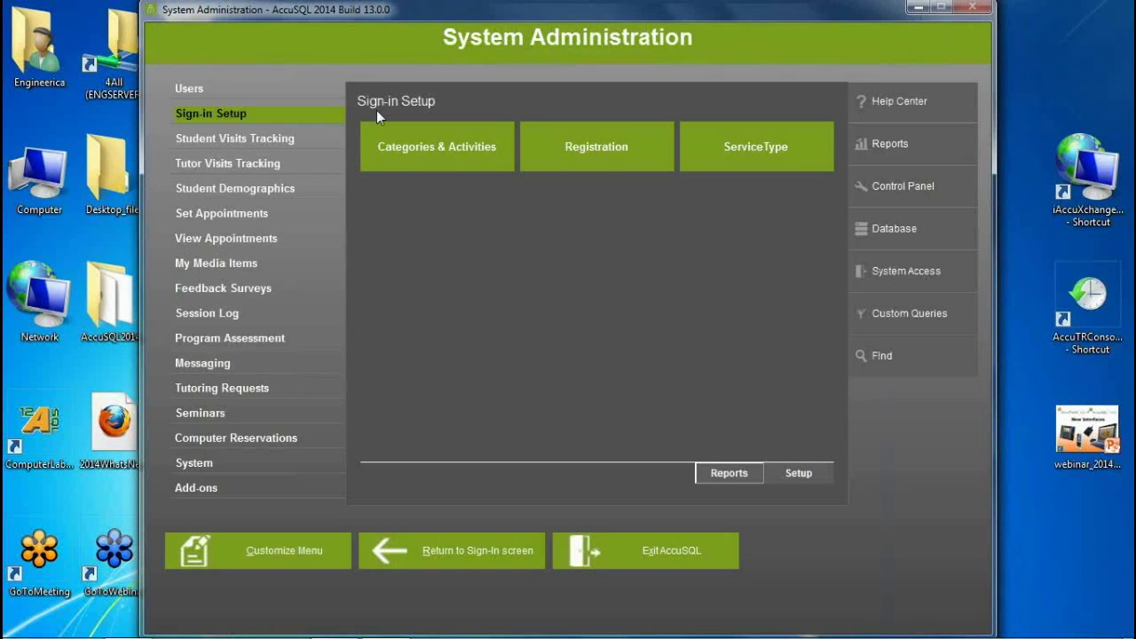
pyautogui.click(302, 140)
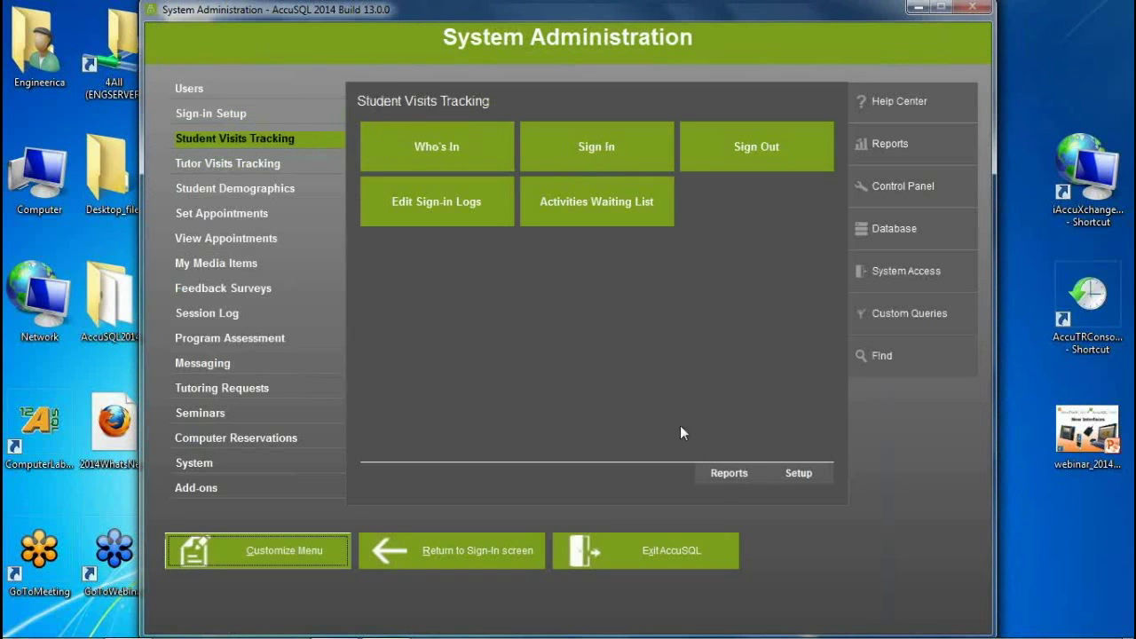
pyautogui.click(726, 472)
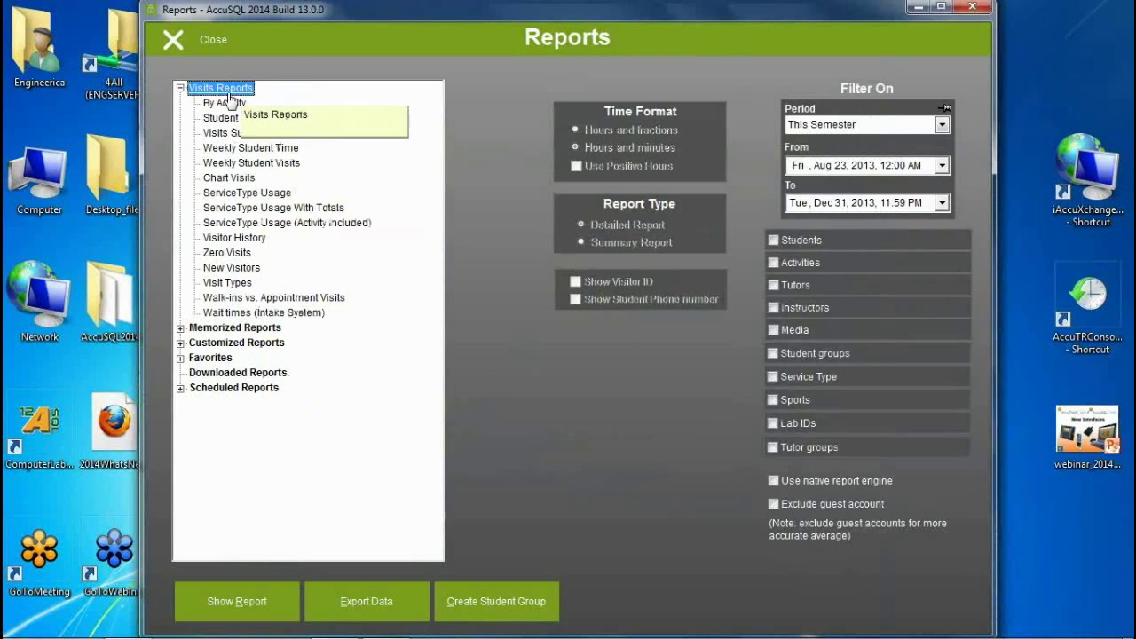
# - Close Reports, reopen it from the right-hand menu, and close it again
pyautogui.click(210, 39)
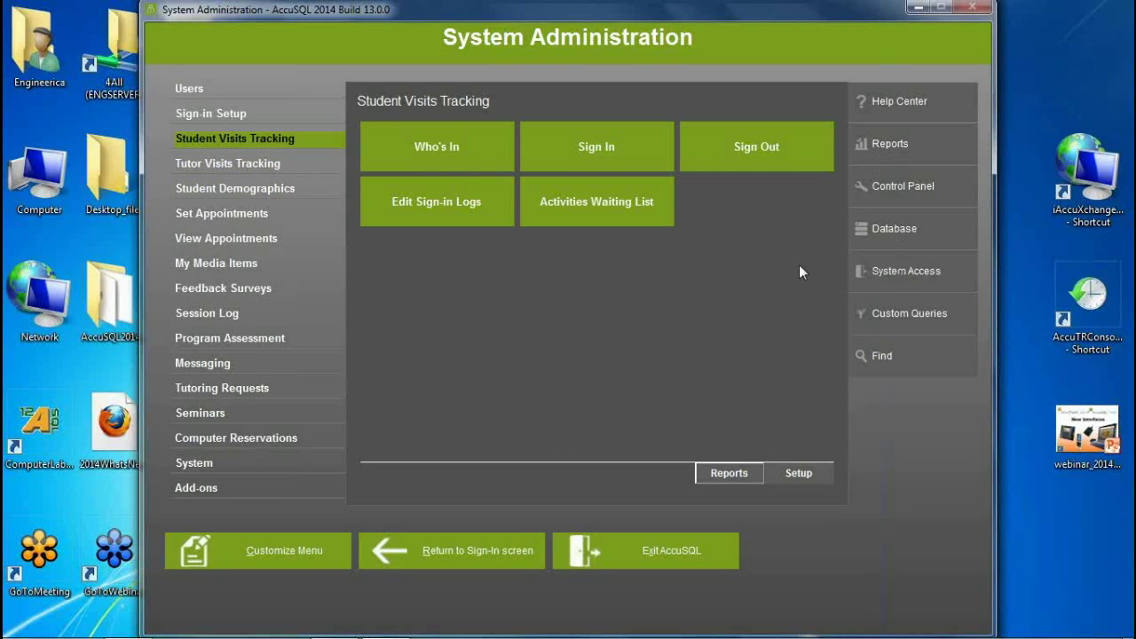
pyautogui.click(882, 149)
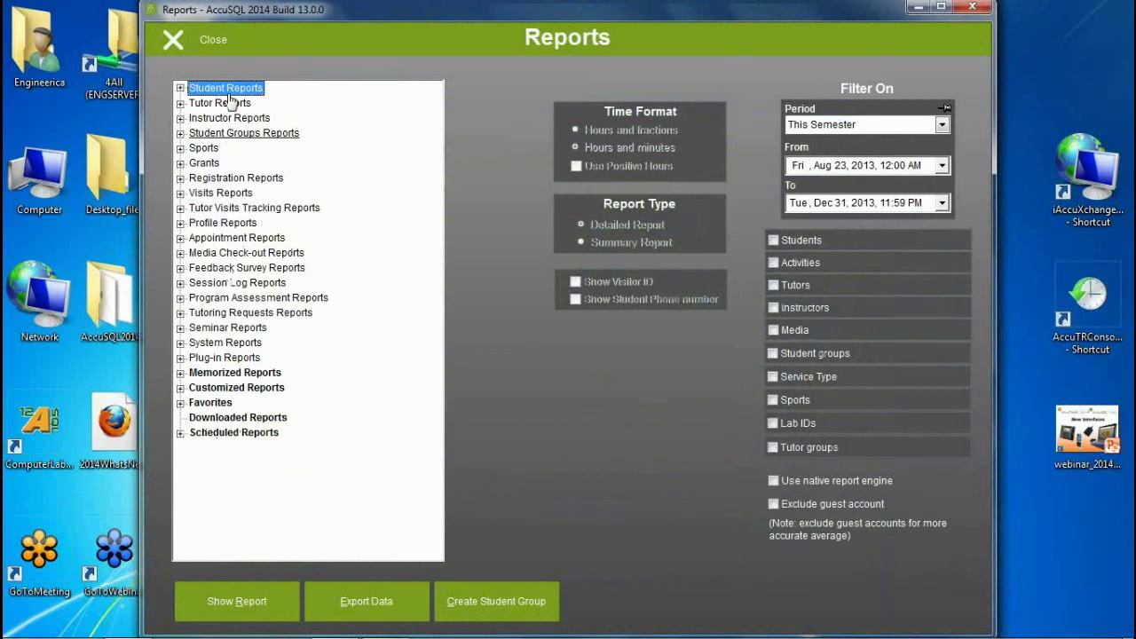
pyautogui.click(178, 39)
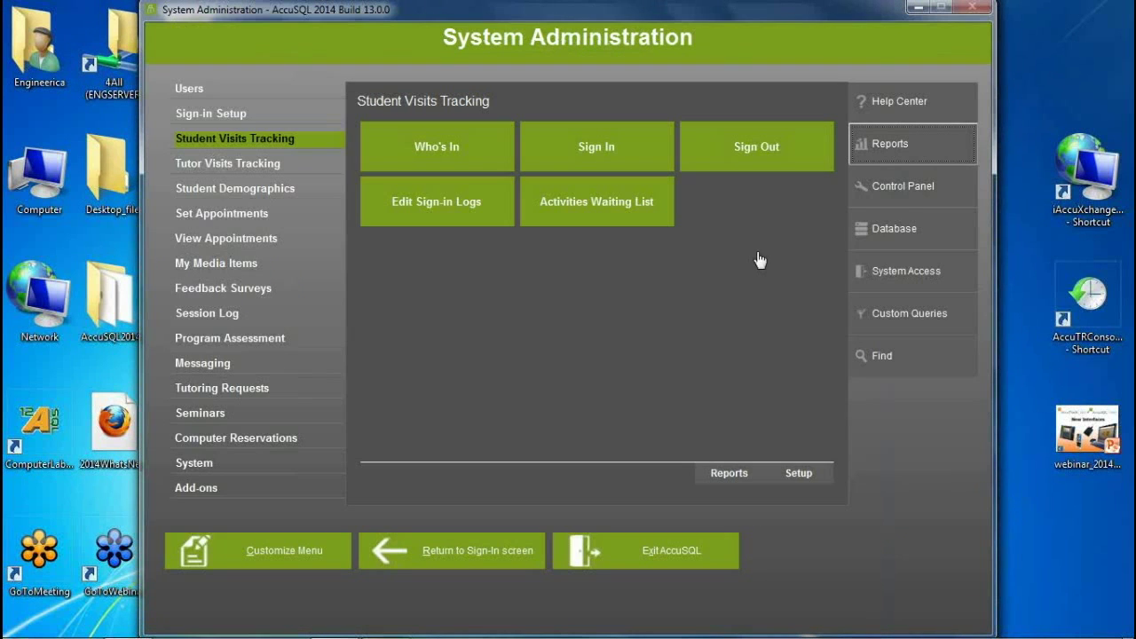
pyautogui.click(890, 199)
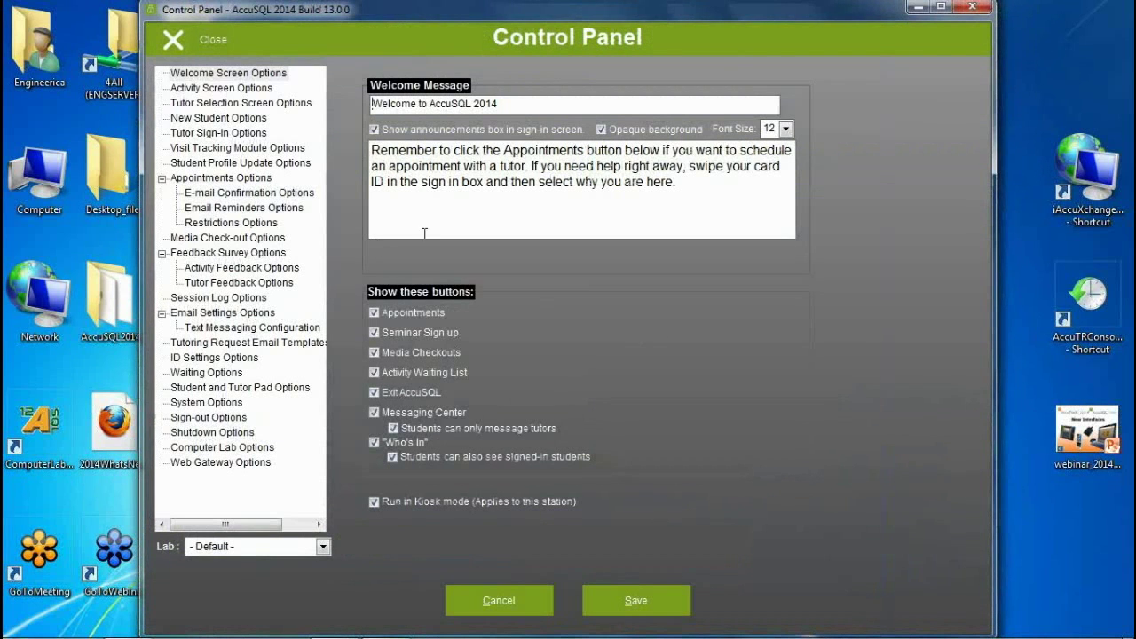
pyautogui.click(204, 39)
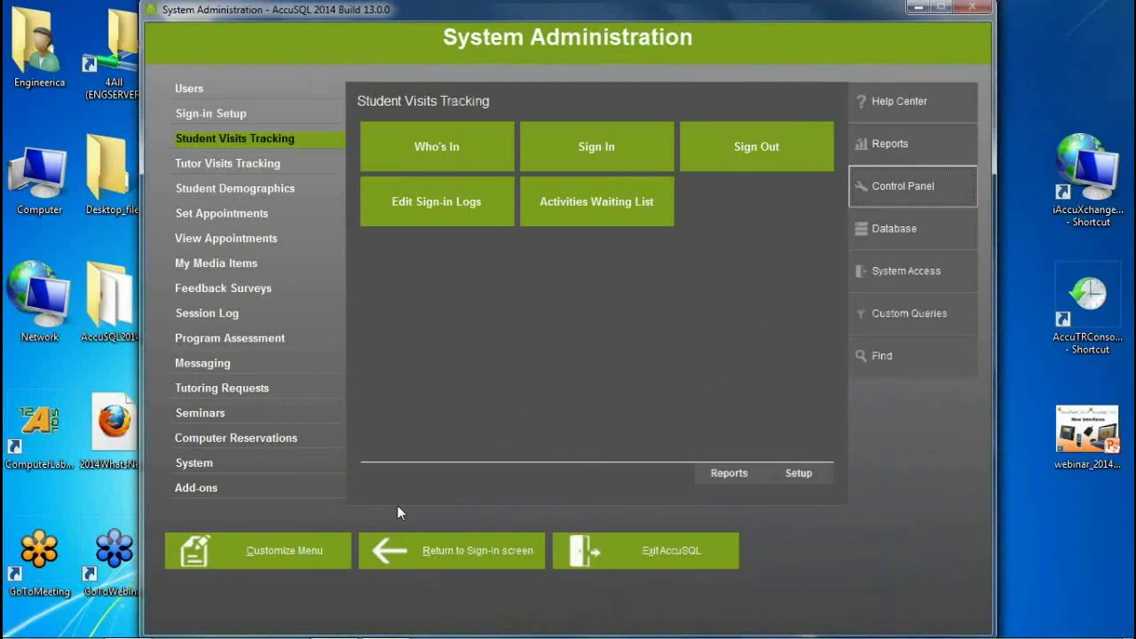
pyautogui.click(253, 566)
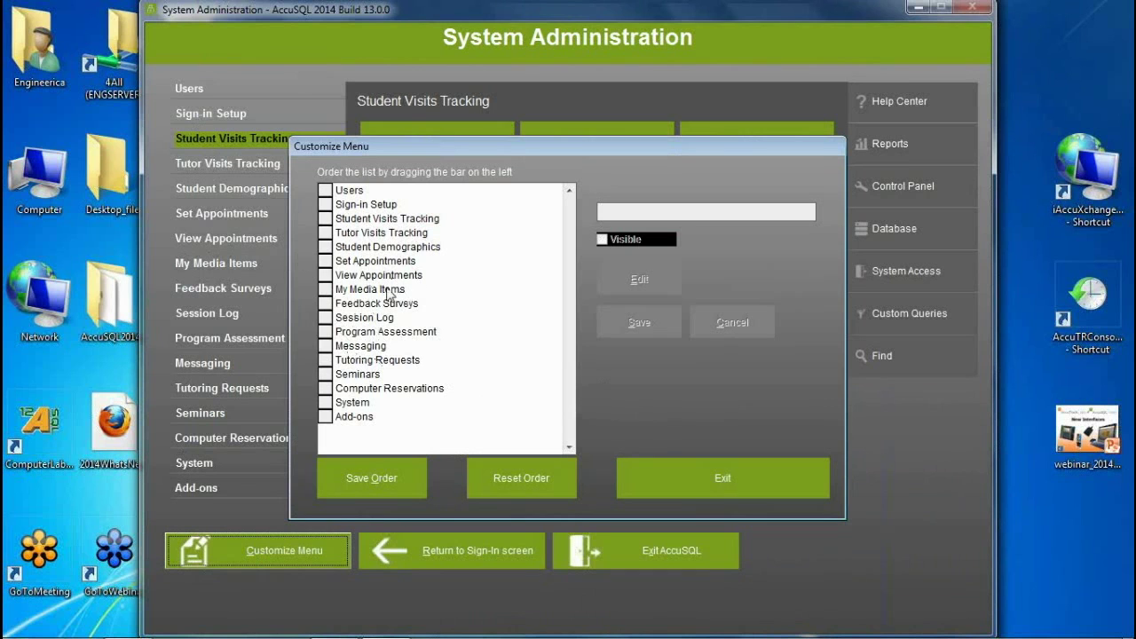
# - Hide My Media Items from the side menu by saving it as not visible
pyautogui.click(326, 289)
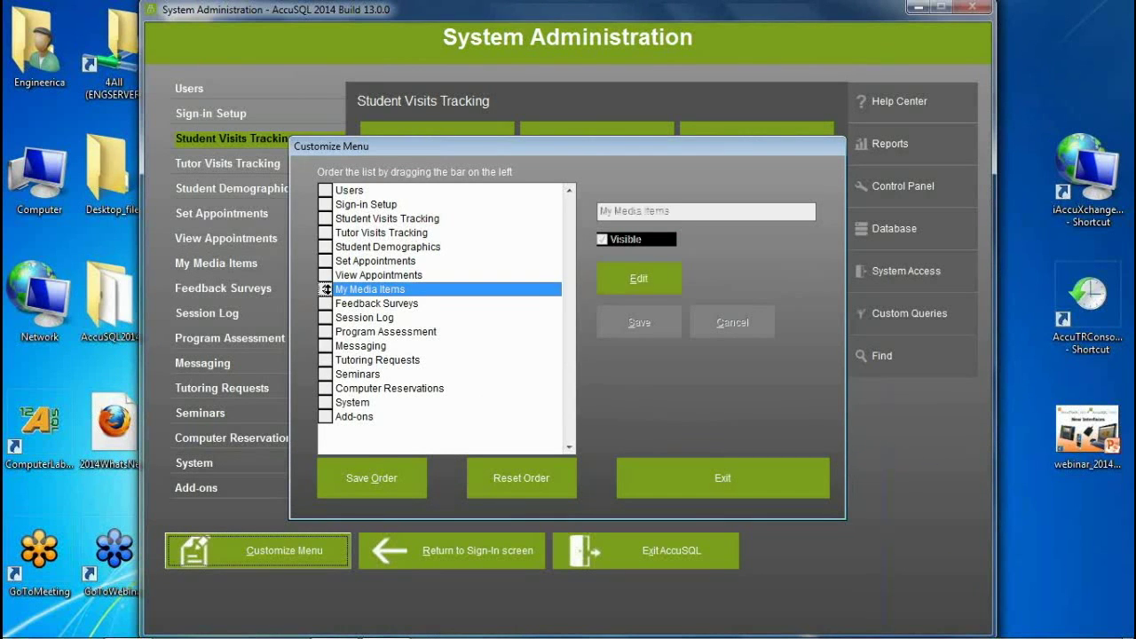
pyautogui.click(635, 281)
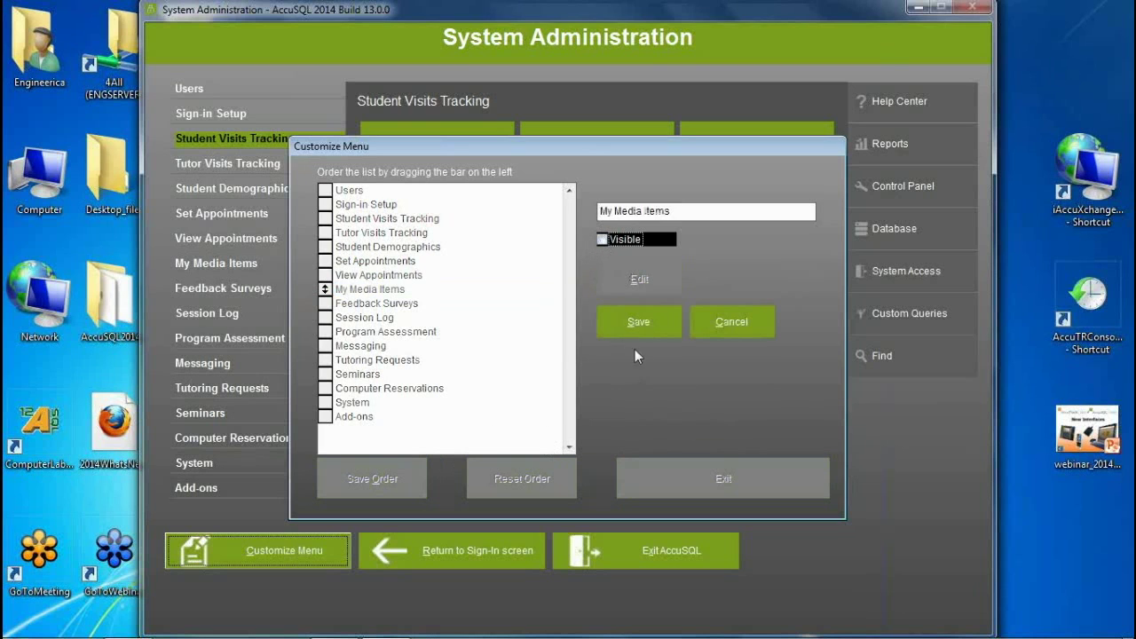
pyautogui.click(640, 323)
pyautogui.click(646, 484)
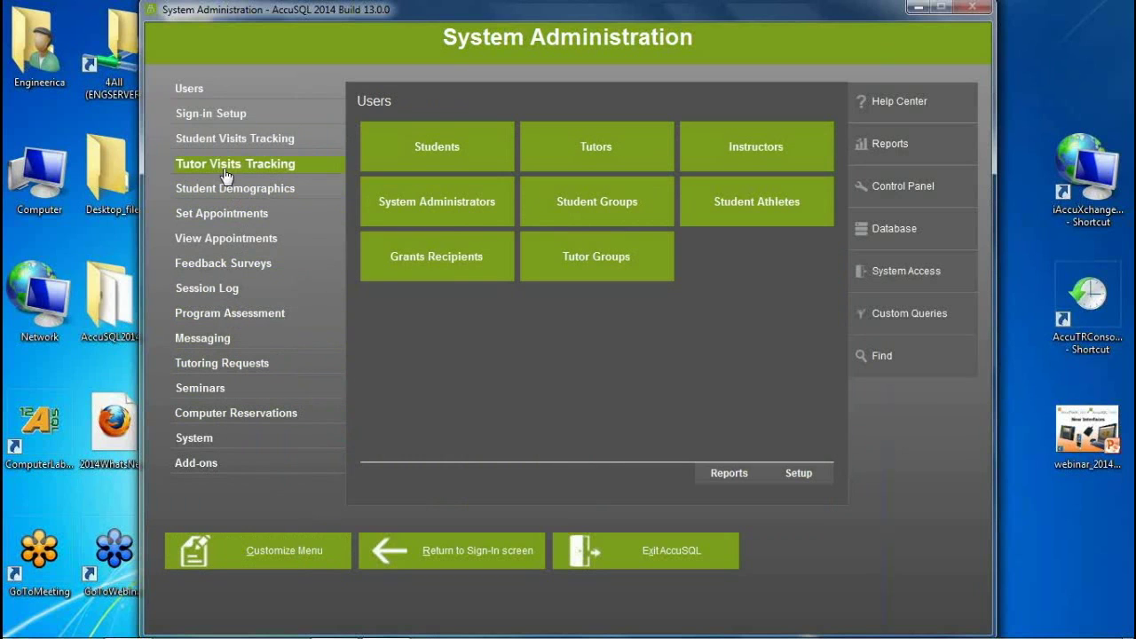
# - Set My Media Items back to Visible in Customize Menu and save
pyautogui.click(275, 552)
pyautogui.click(376, 291)
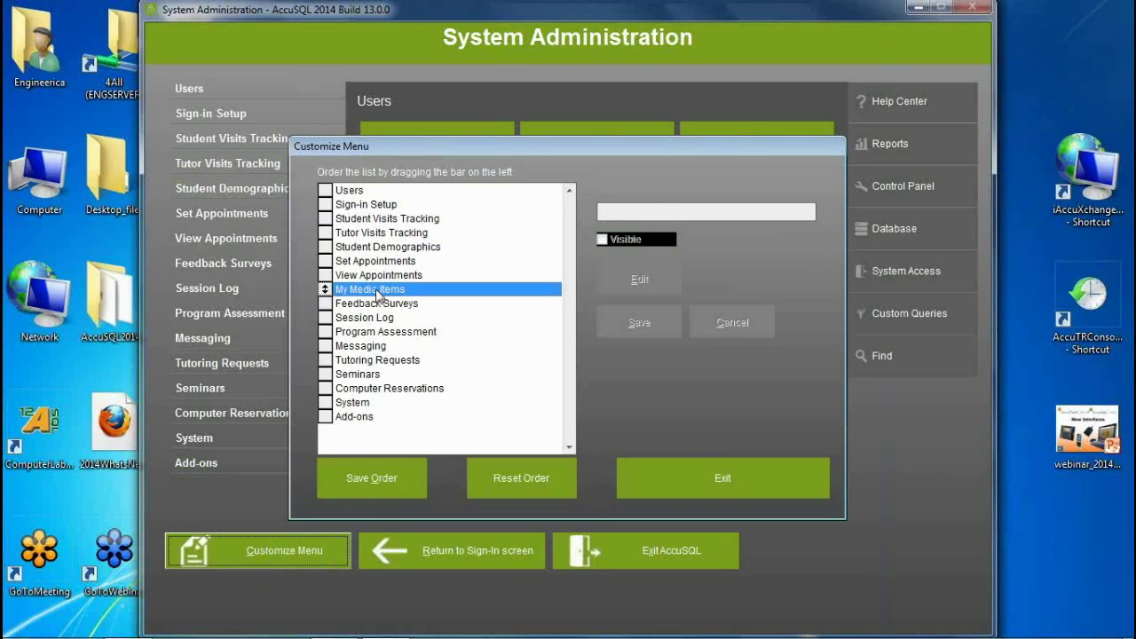
pyautogui.click(638, 282)
pyautogui.click(603, 241)
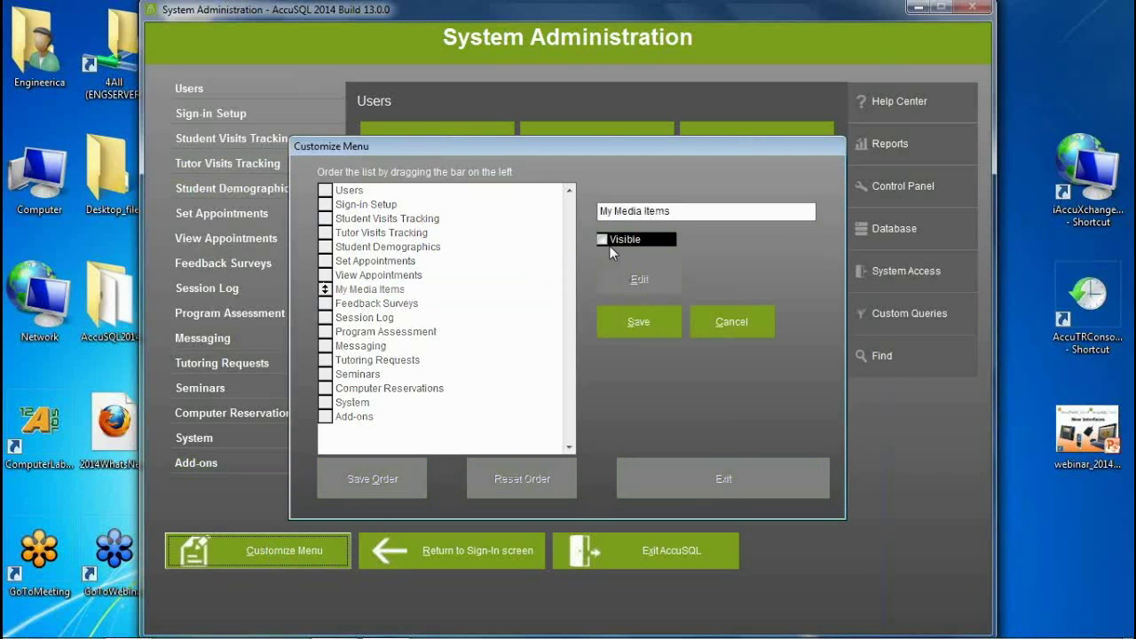
pyautogui.click(627, 320)
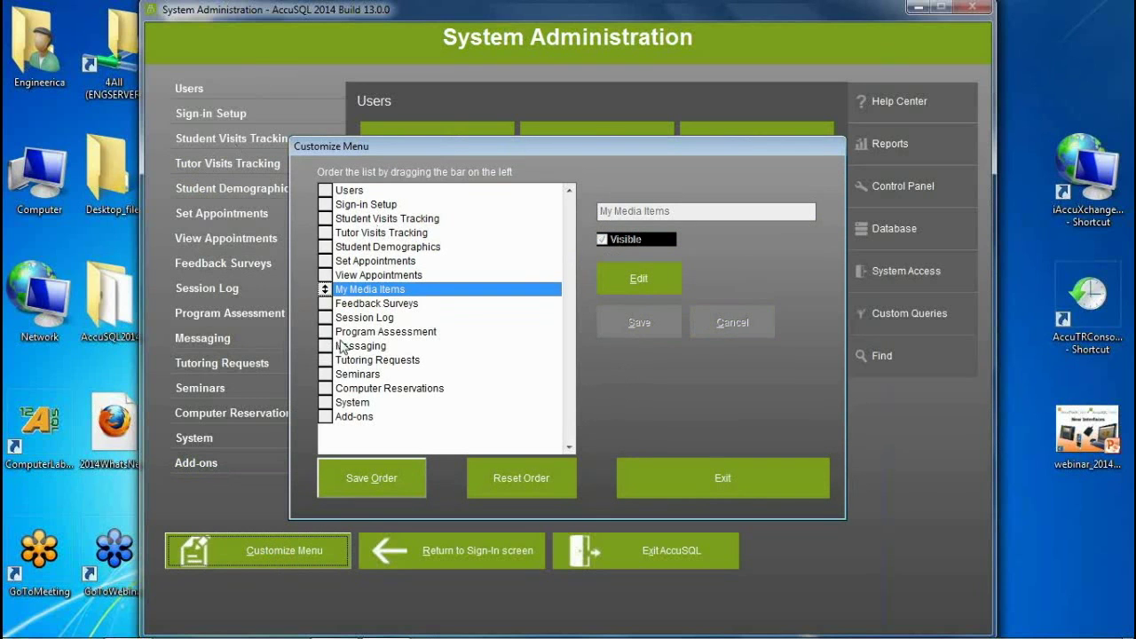
pyautogui.click(333, 402)
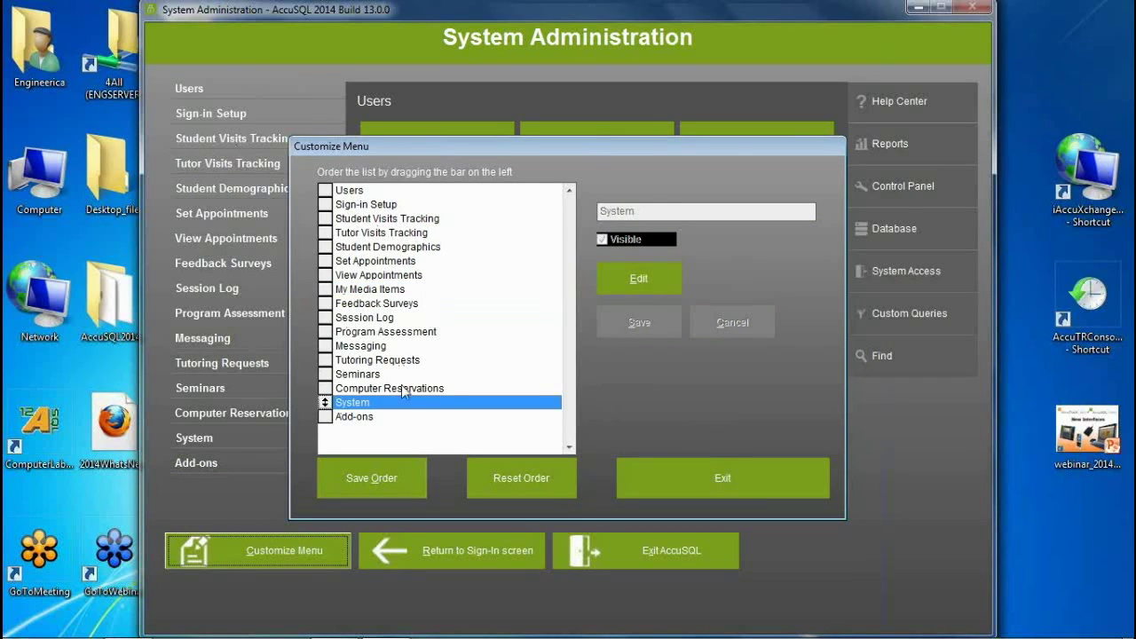
# - Move System to the top of the side menu and save the new order
pyautogui.moveTo(326, 402); pyautogui.dragTo(325, 190)
pyautogui.click(373, 479)
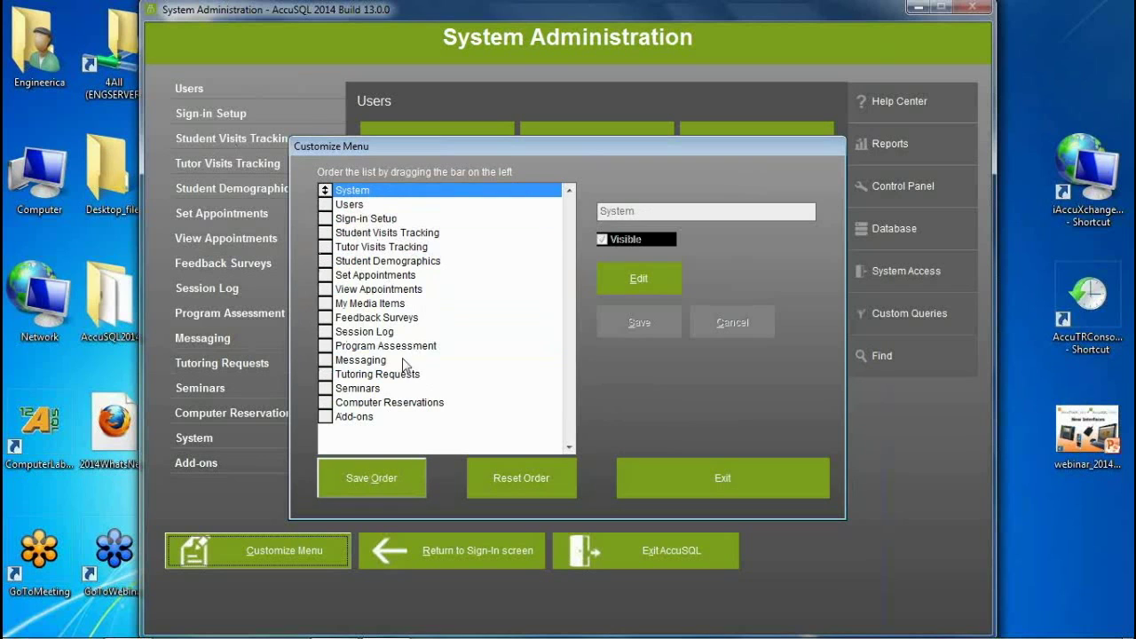
pyautogui.click(672, 485)
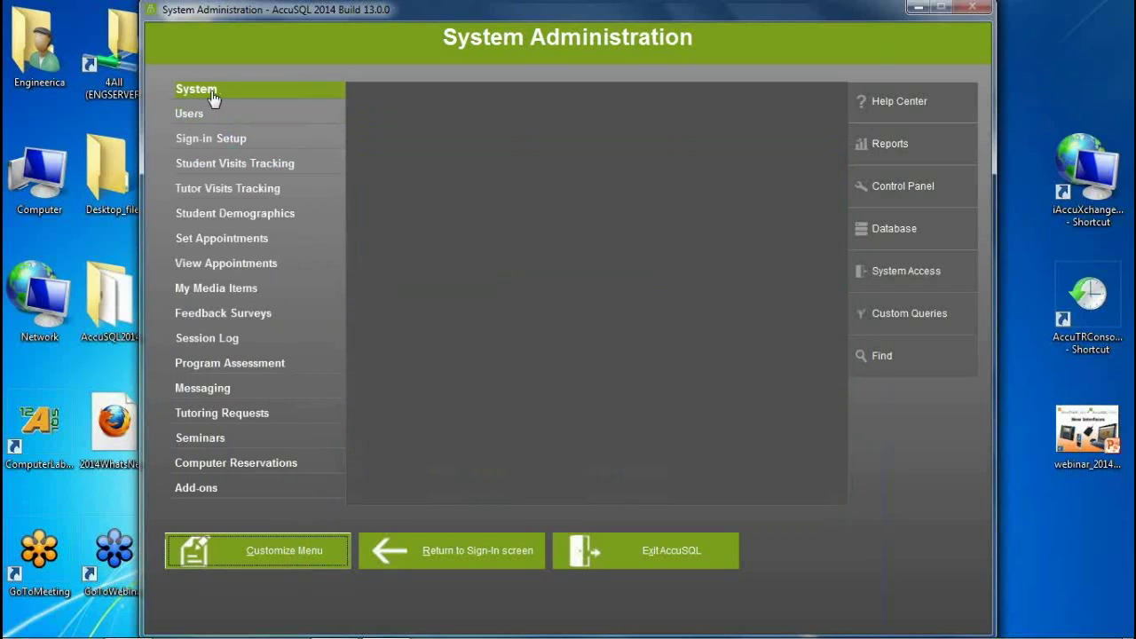
# - Rename the System menu entry to 'System Screens' and save it
pyautogui.click(327, 561)
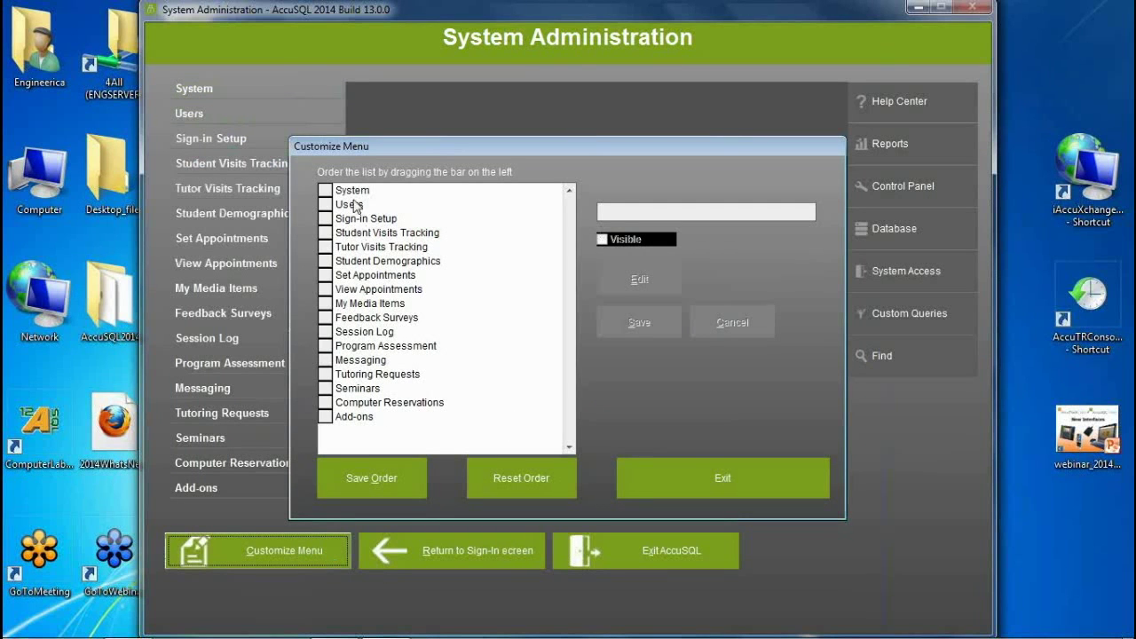
pyautogui.click(353, 194)
pyautogui.click(638, 278)
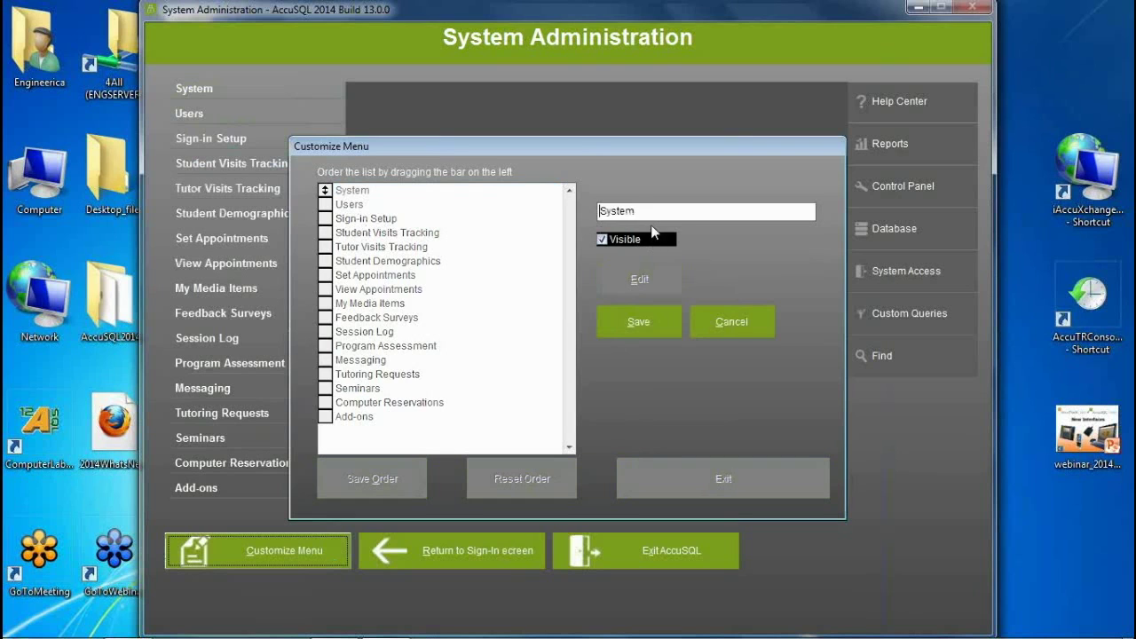
pyautogui.write('Scleene')
pyautogui.click(634, 318)
pyautogui.click(656, 478)
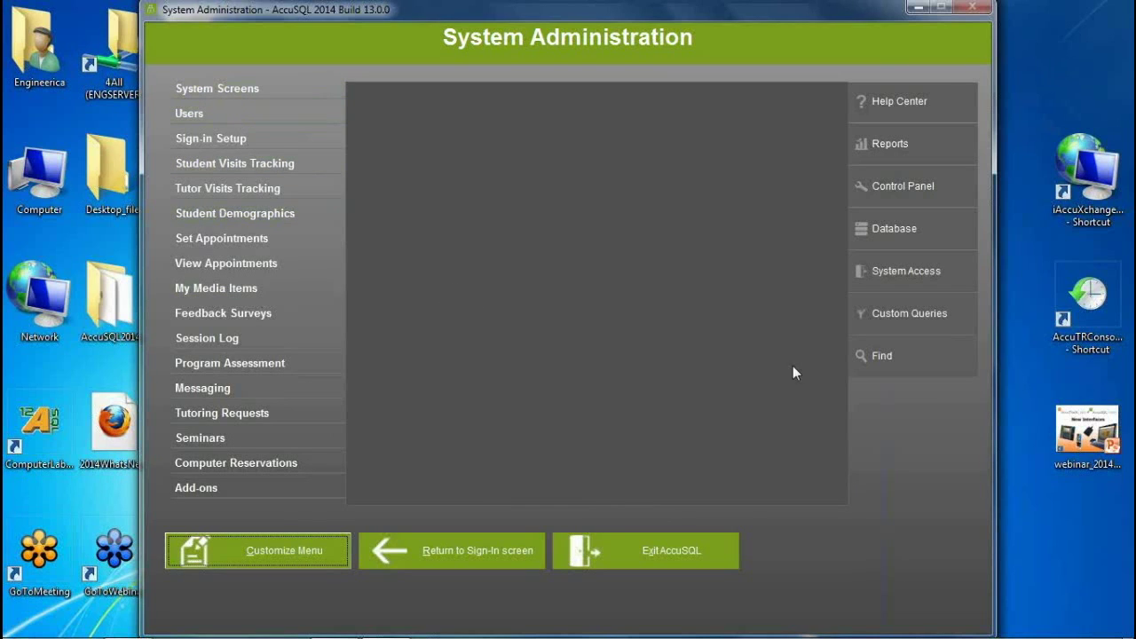
pyautogui.click(894, 360)
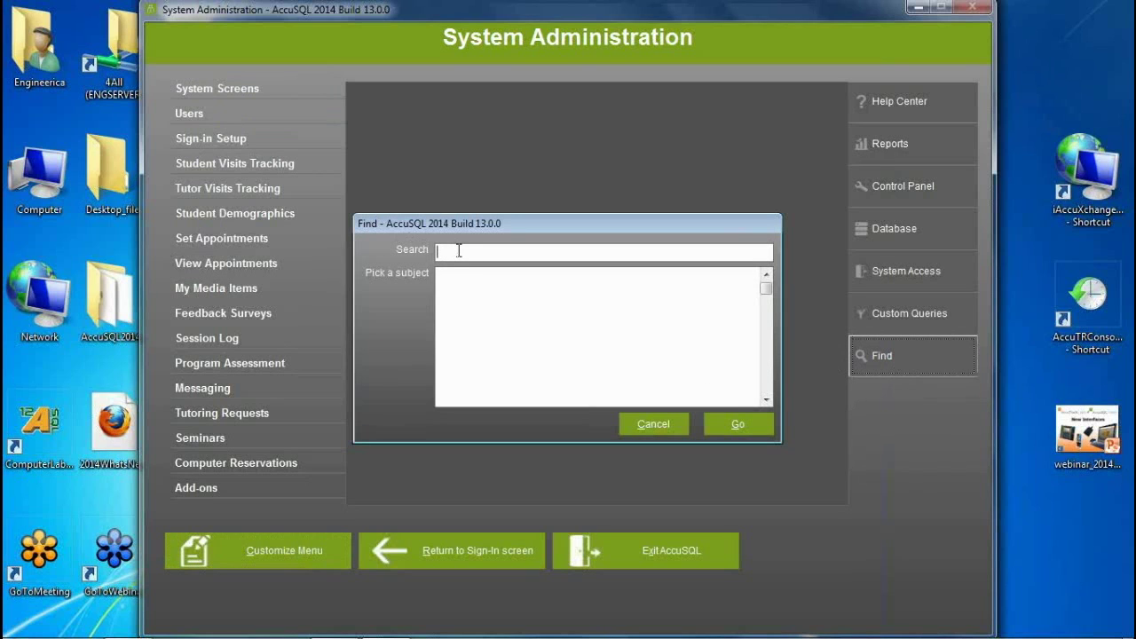
# - Search Find for 'profile' and go to the Add student profile question subject
pyautogui.write('profile')
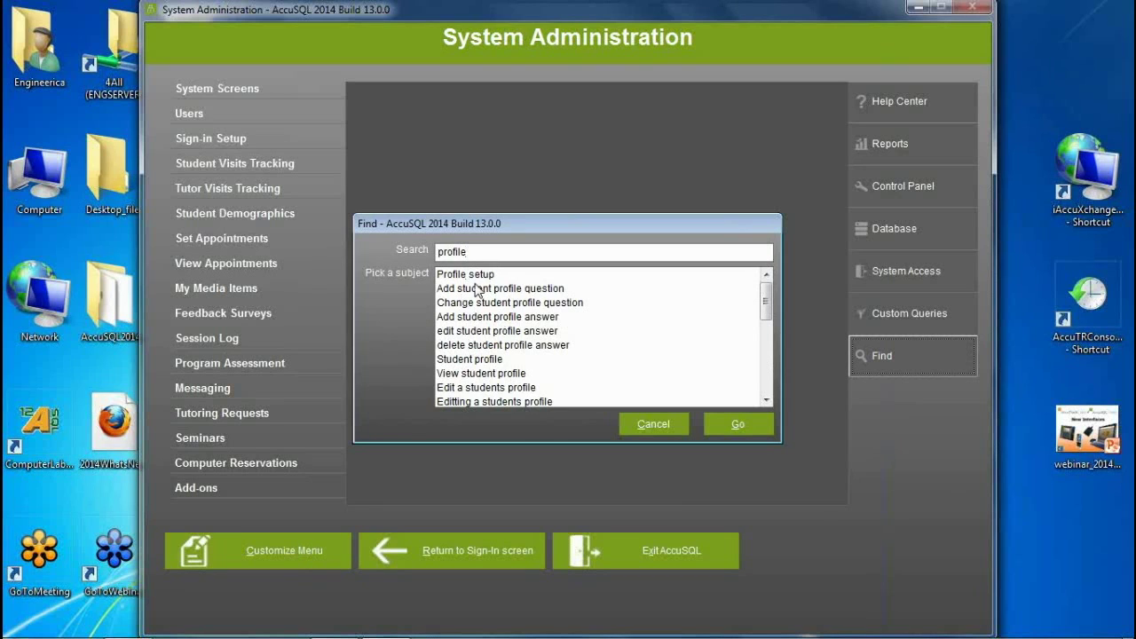
pyautogui.moveTo(764, 302)
pyautogui.mouseDown()
pyautogui.moveTo(765, 350)
pyautogui.moveTo(764, 302)
pyautogui.mouseUp()
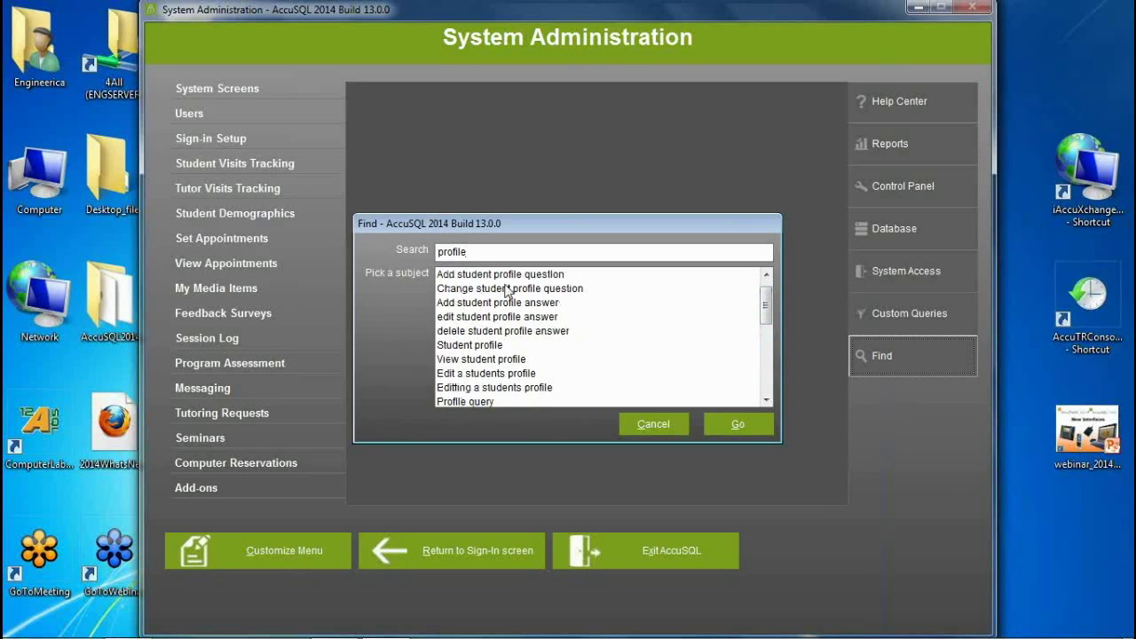
pyautogui.click(491, 276)
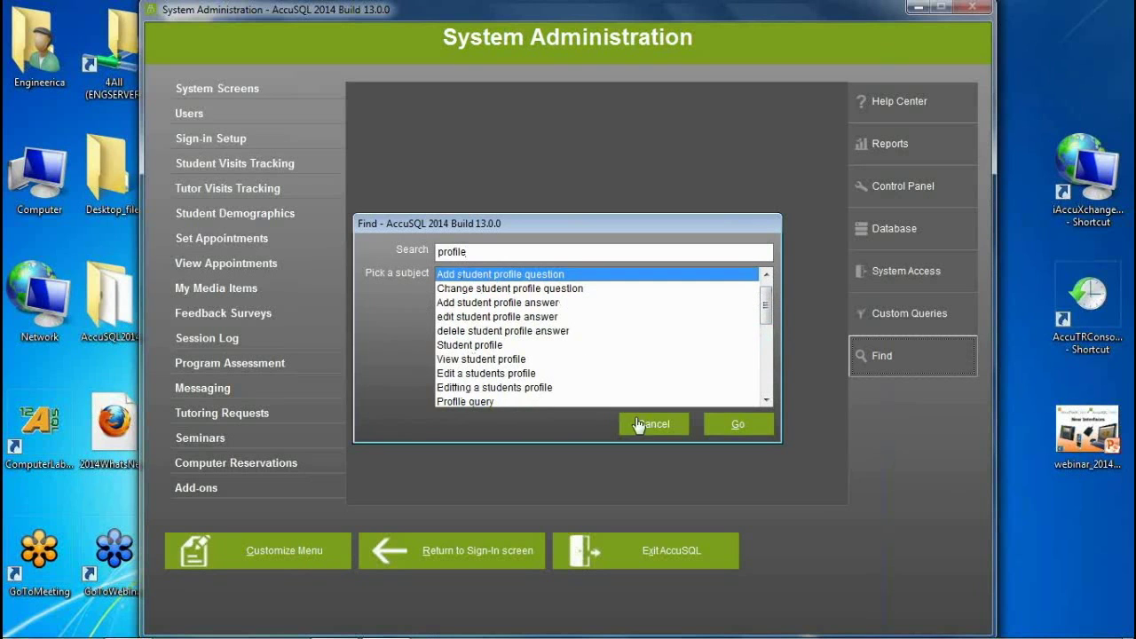
pyautogui.click(737, 424)
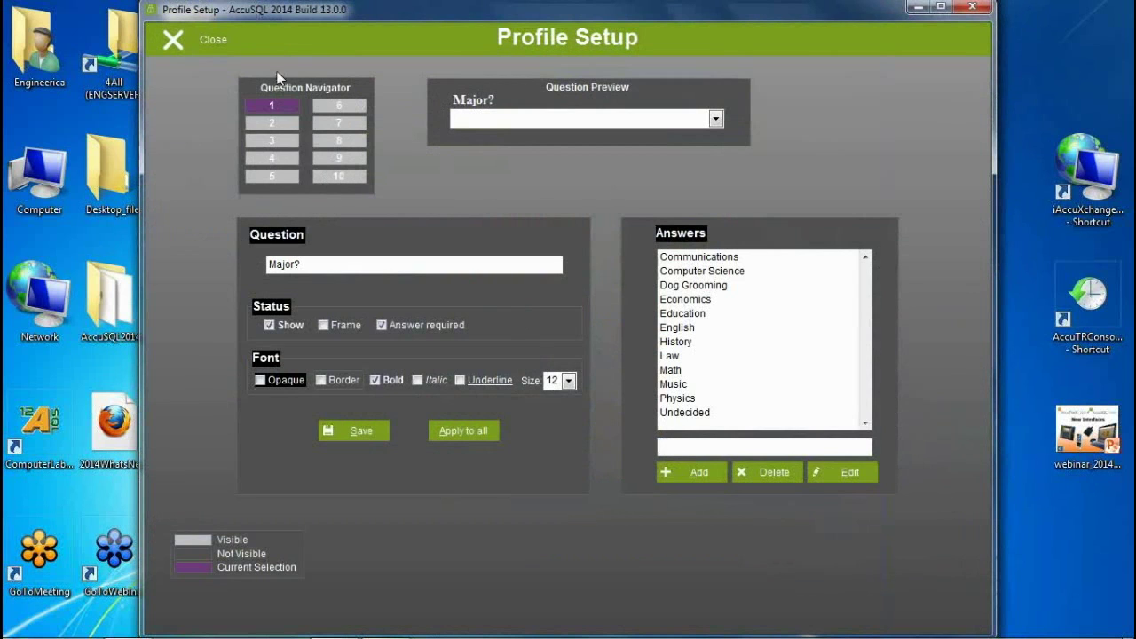
pyautogui.click(209, 43)
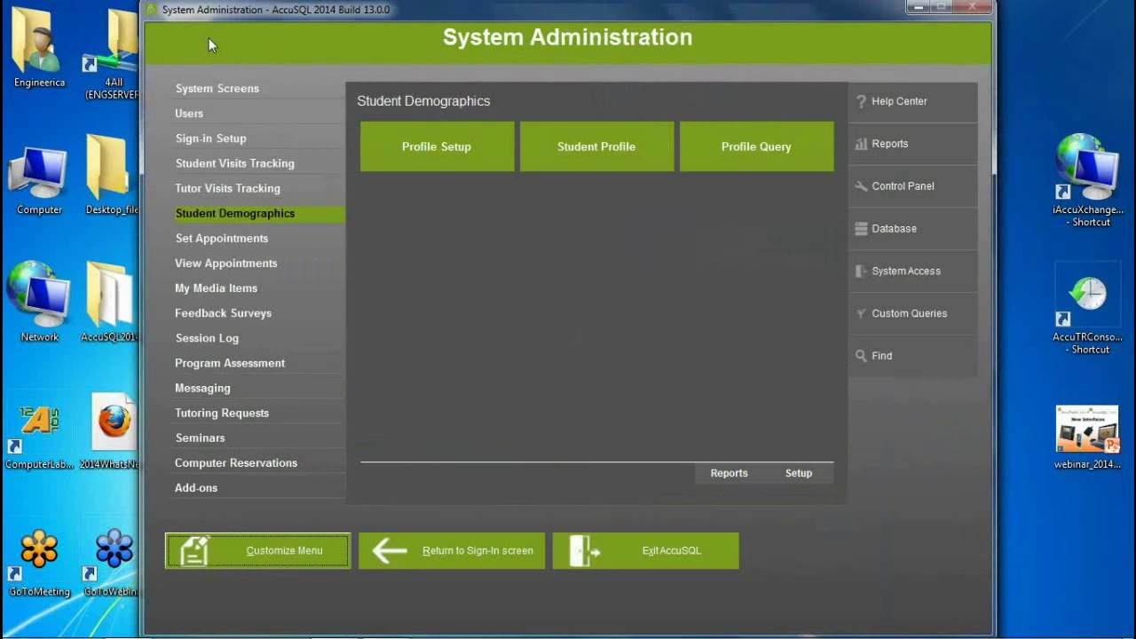
# - Search Find for 'help' and go to the Online help subject
pyautogui.click(862, 357)
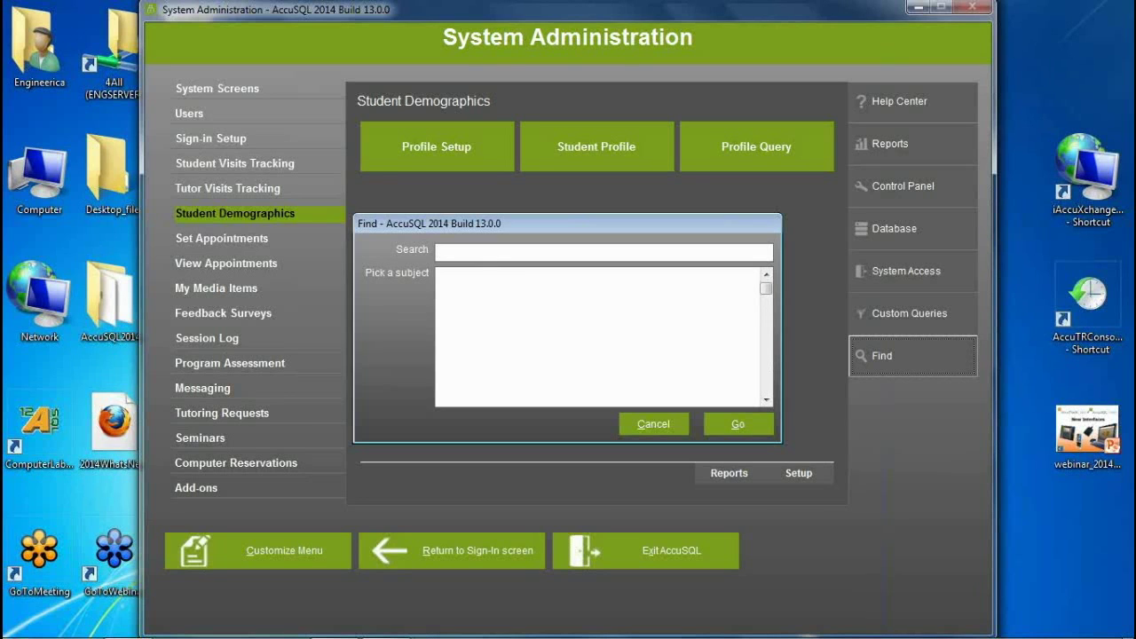
pyautogui.write('help')
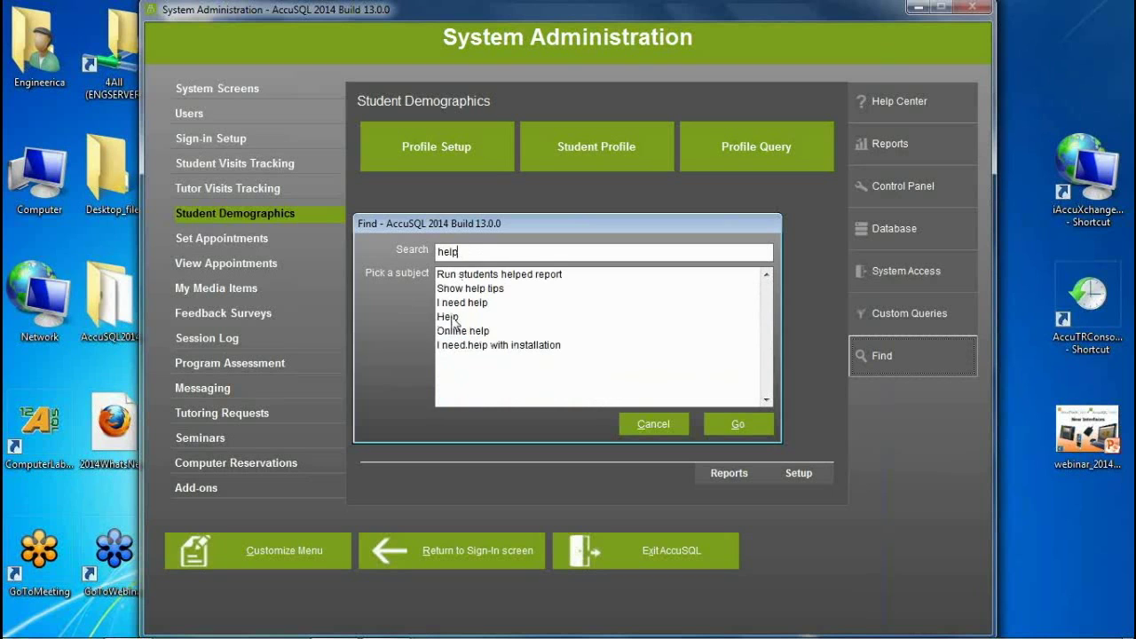
pyautogui.click(471, 330)
pyautogui.click(734, 428)
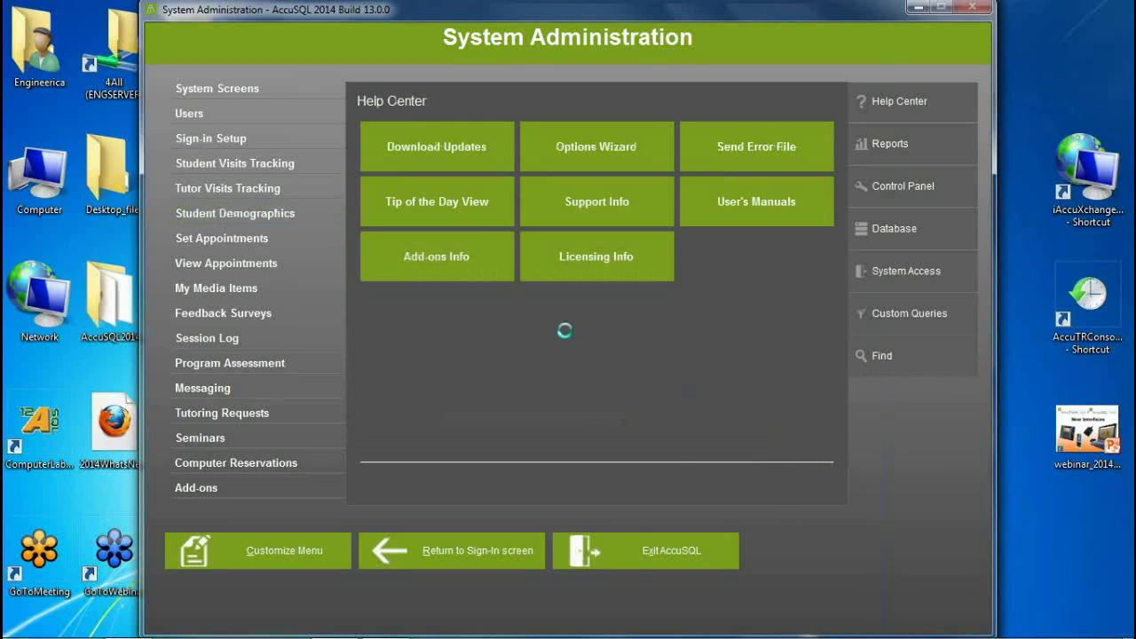
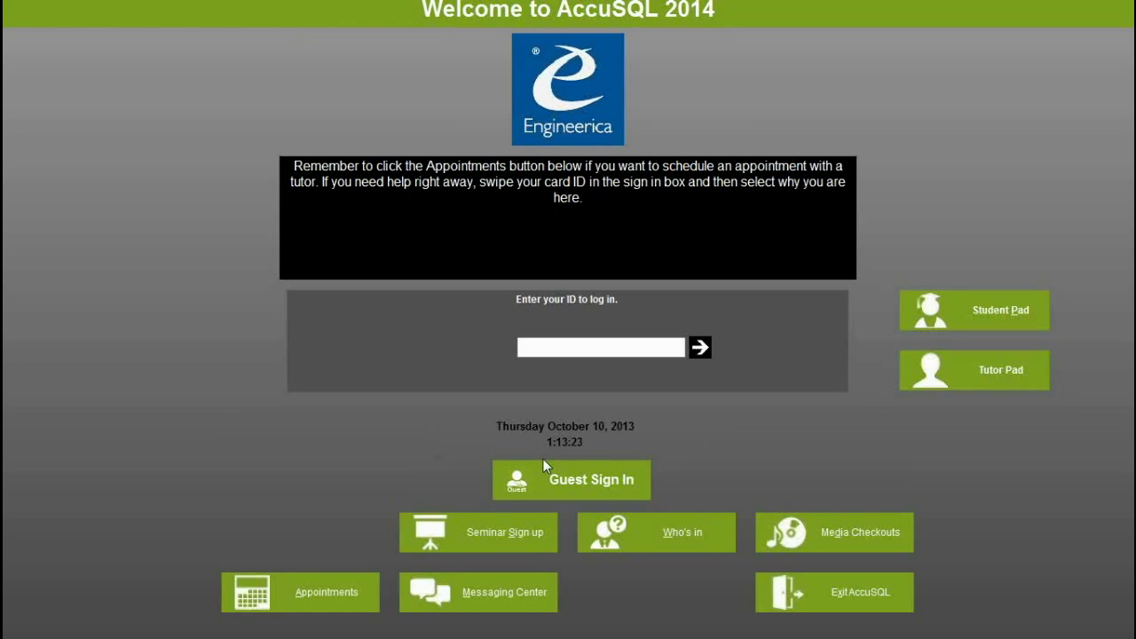
# - Sign in with the administrator ID and password
pyautogui.write('111111111')
pyautogui.press('Return')
pyautogui.write('1111')
pyautogui.press('Return')
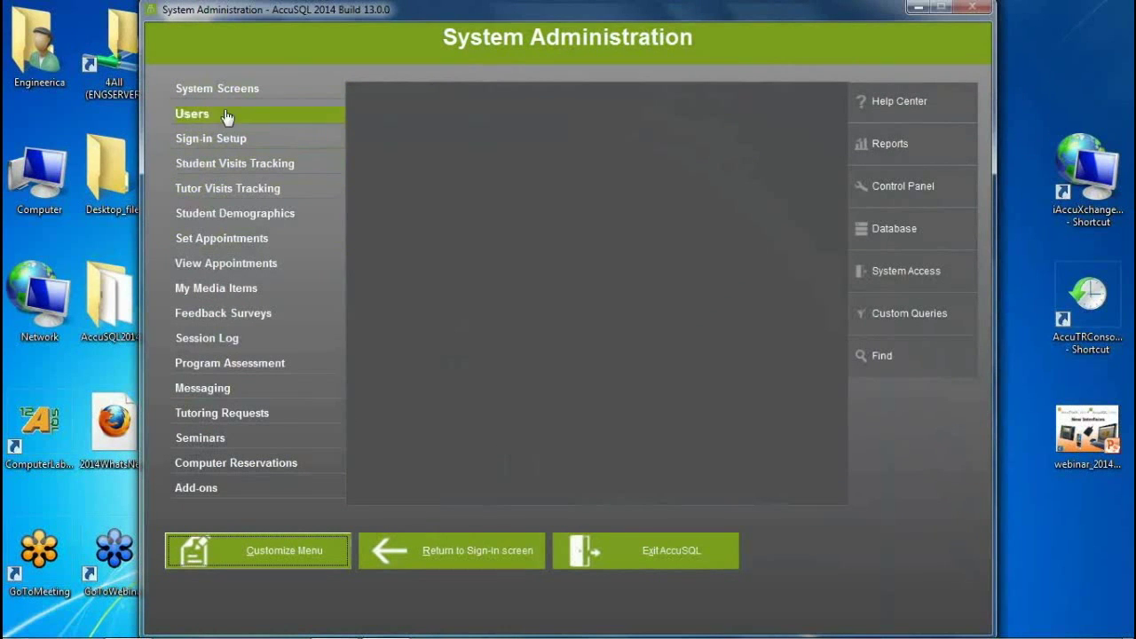
# - Turn off Run in Kiosk mode in Sign-in Setup, save, and return to the sign-in screen
pyautogui.click(231, 140)
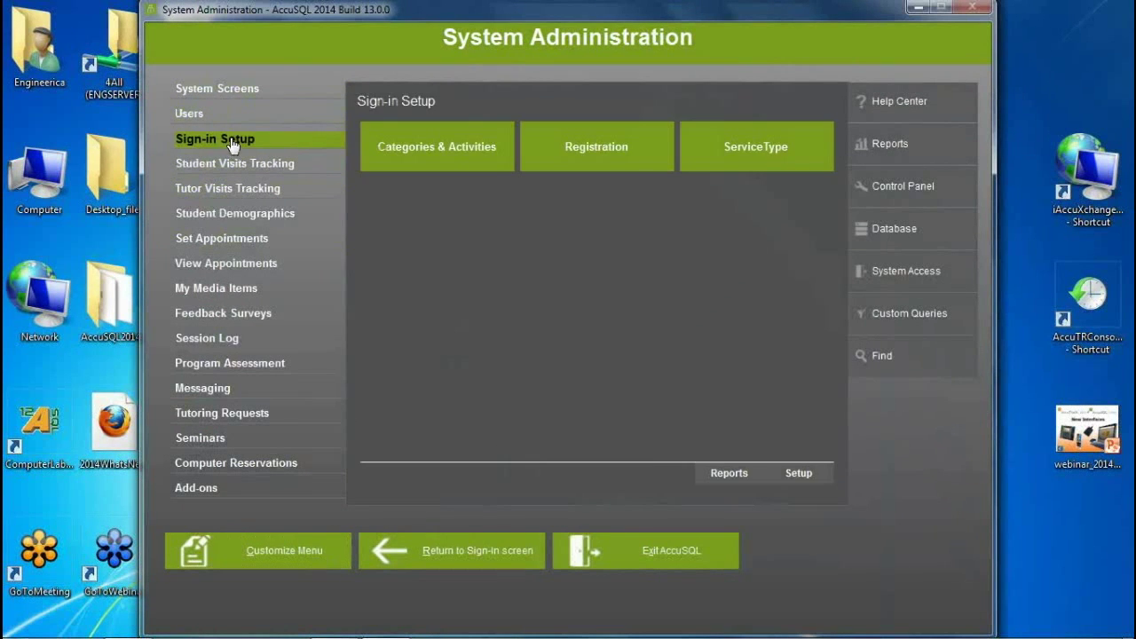
pyautogui.click(784, 474)
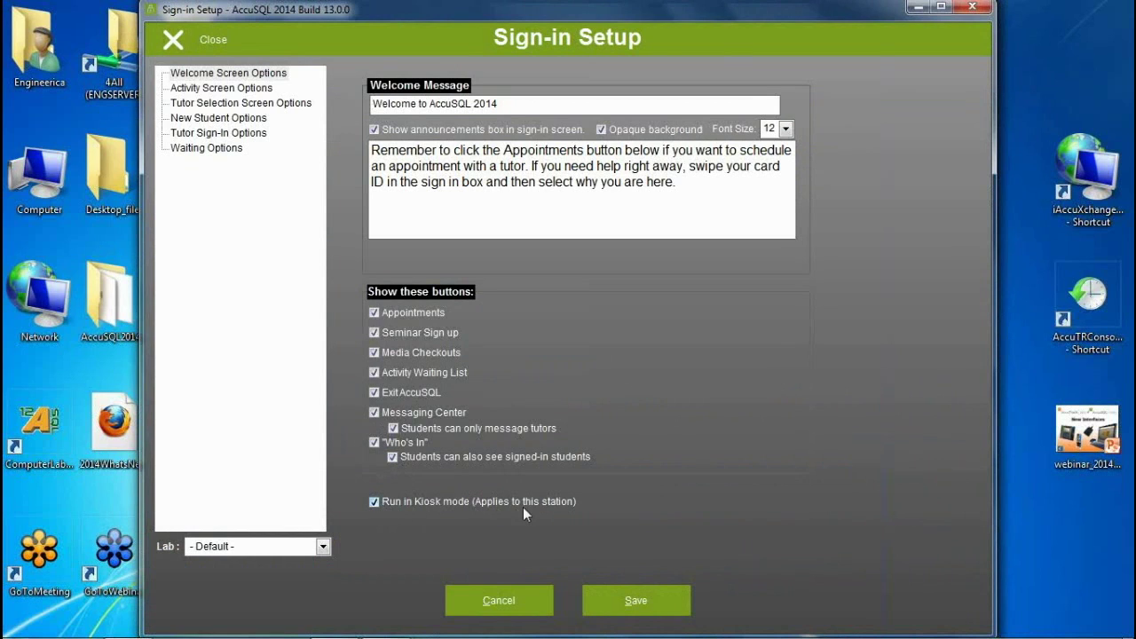
pyautogui.click(375, 502)
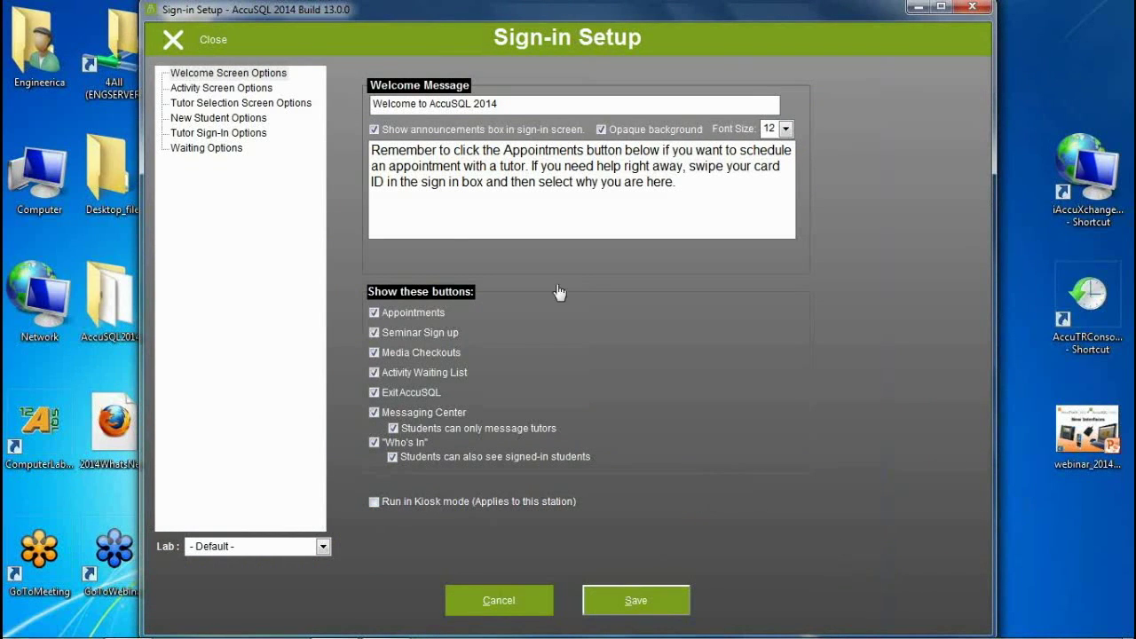
pyautogui.click(198, 42)
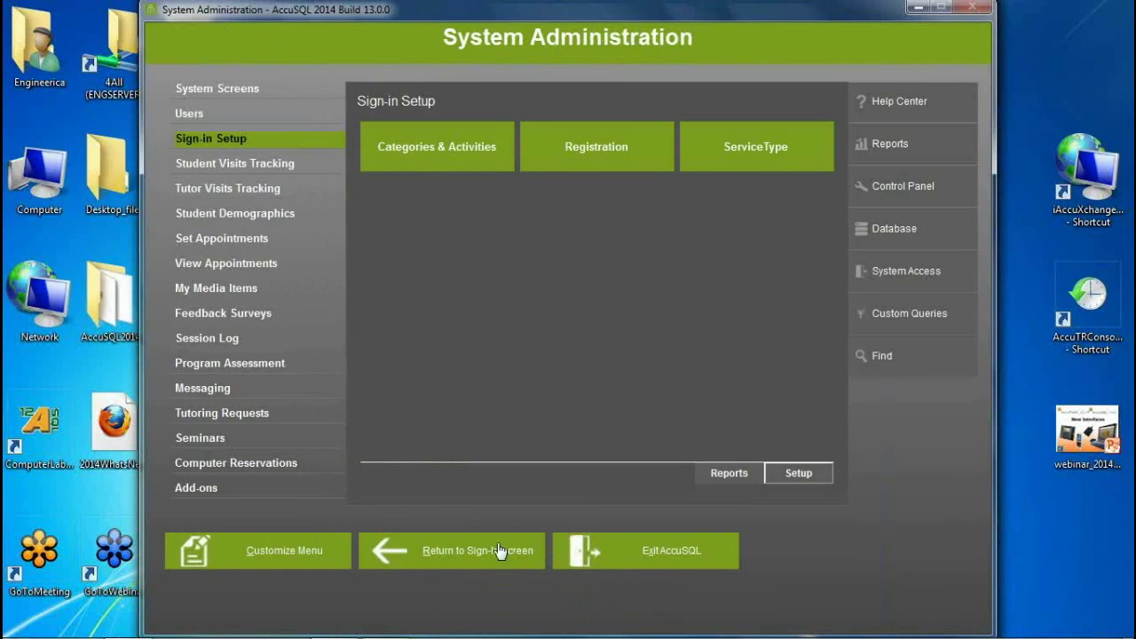
pyautogui.click(507, 551)
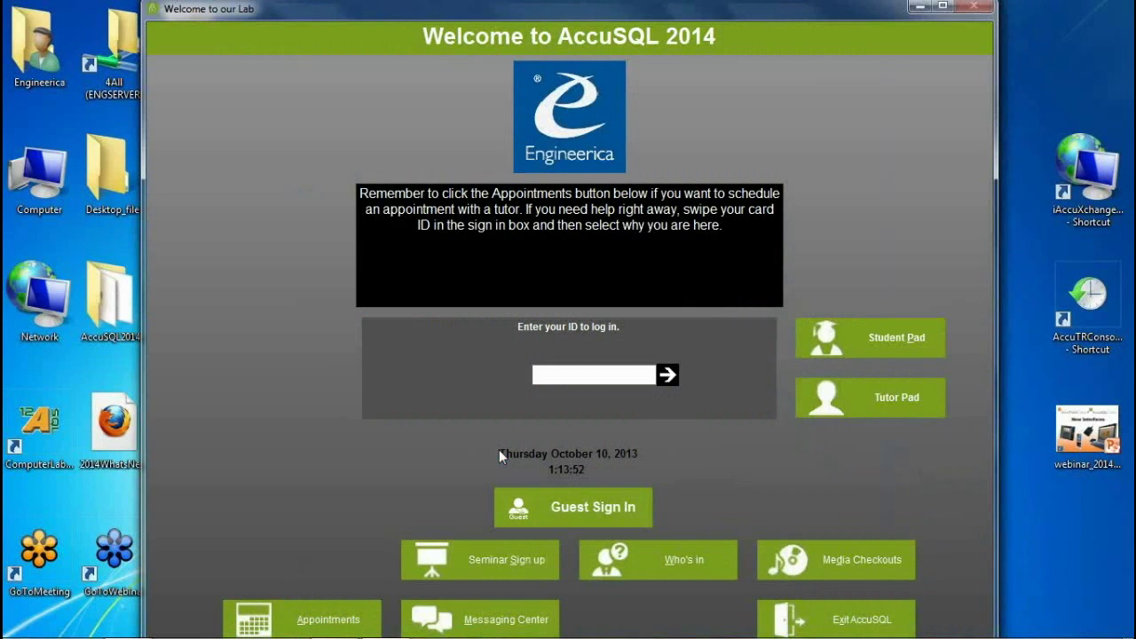
# - Enter the administrator ID and password on the windowed welcome screen to sign in
pyautogui.write('111111111')
pyautogui.press('Return')
pyautogui.write('111*111')
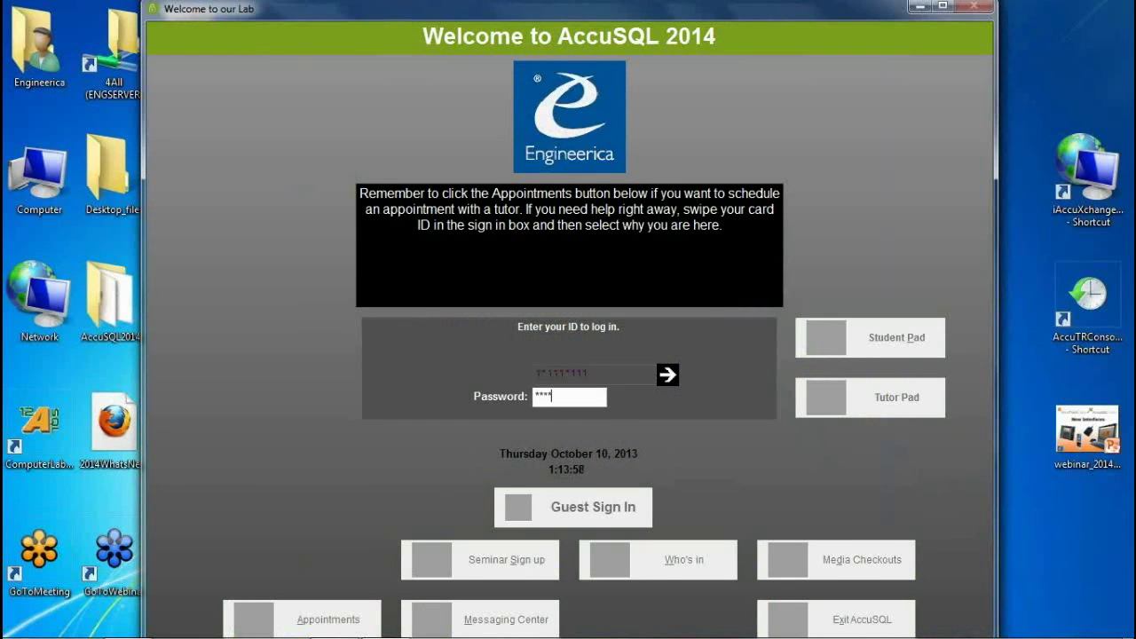
pyautogui.press('Return')
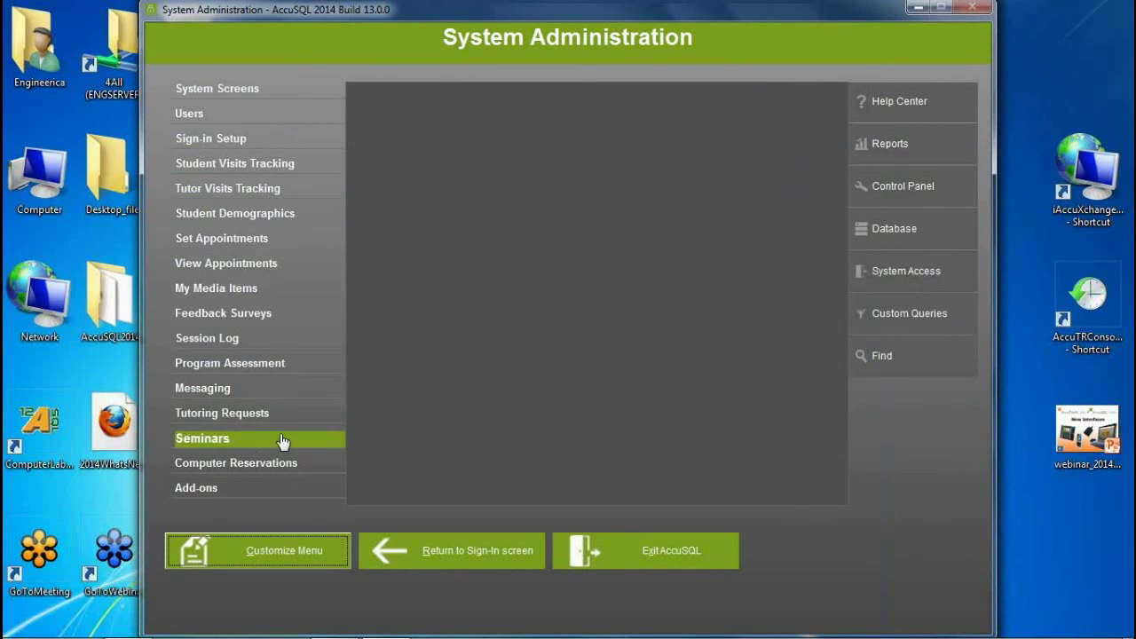
# - Look over the Users > Students records, then open System Screens Setup
pyautogui.click(248, 117)
pyautogui.click(432, 135)
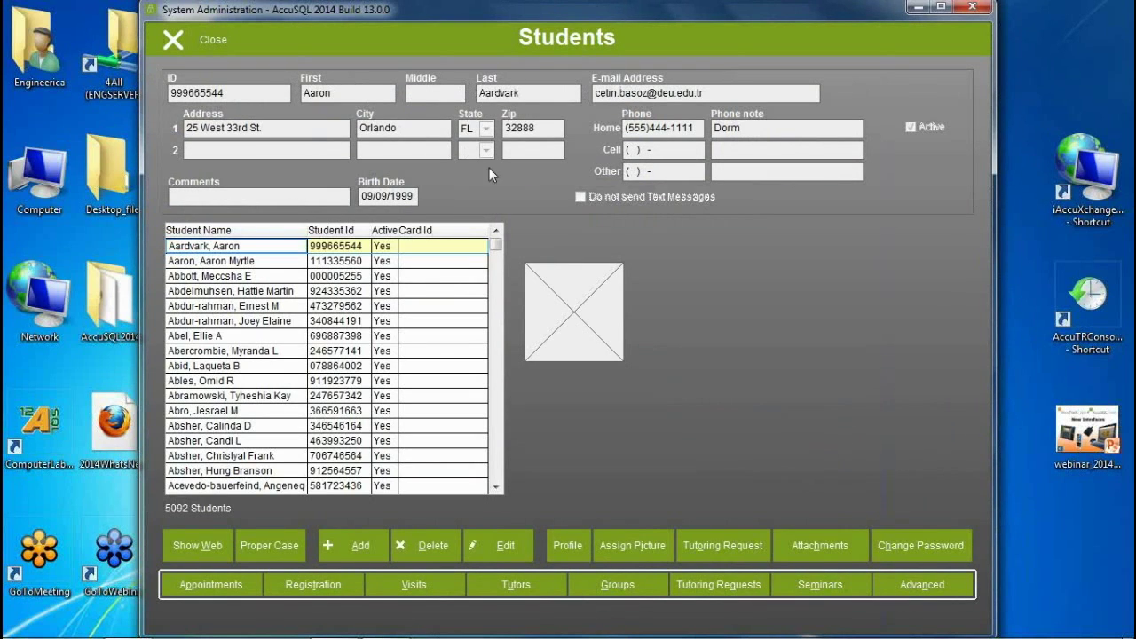
pyautogui.click(200, 40)
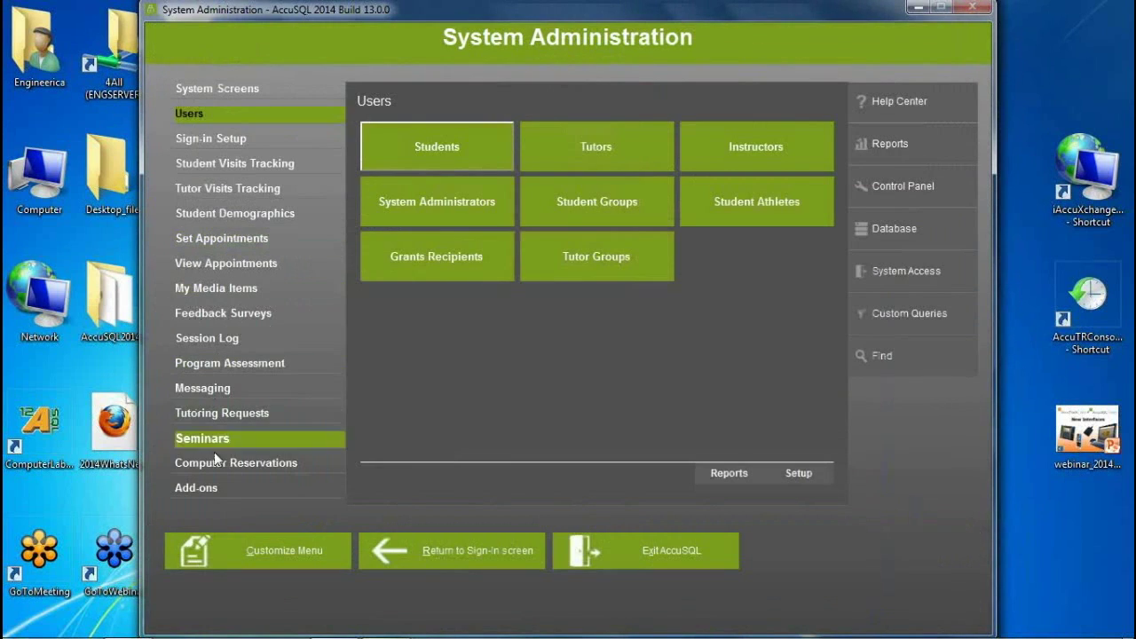
pyautogui.click(209, 93)
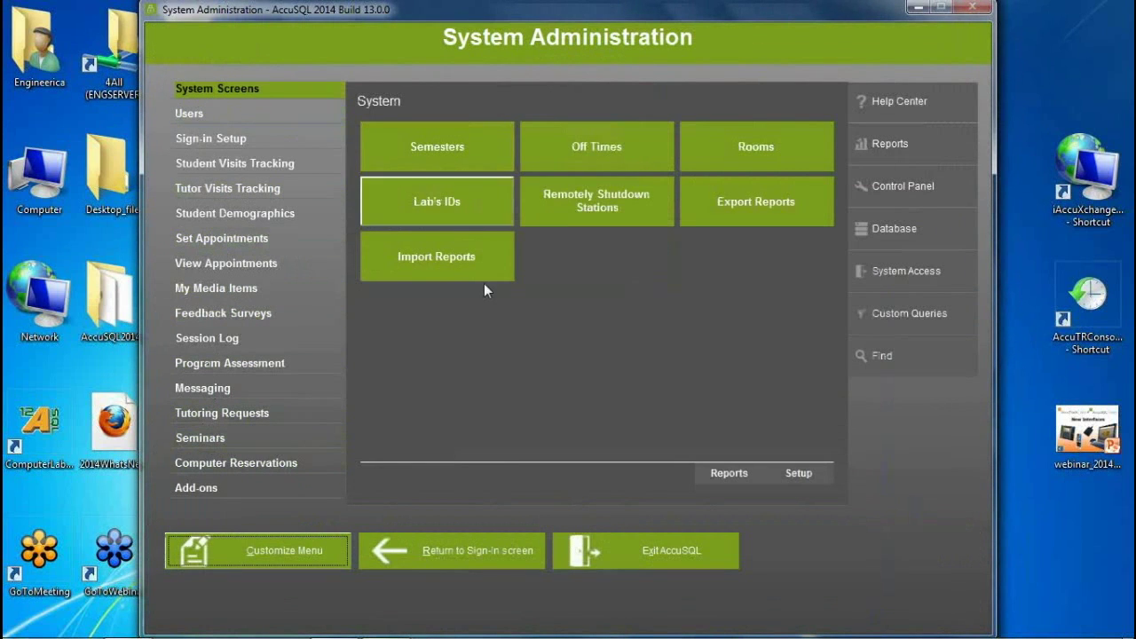
pyautogui.click(798, 472)
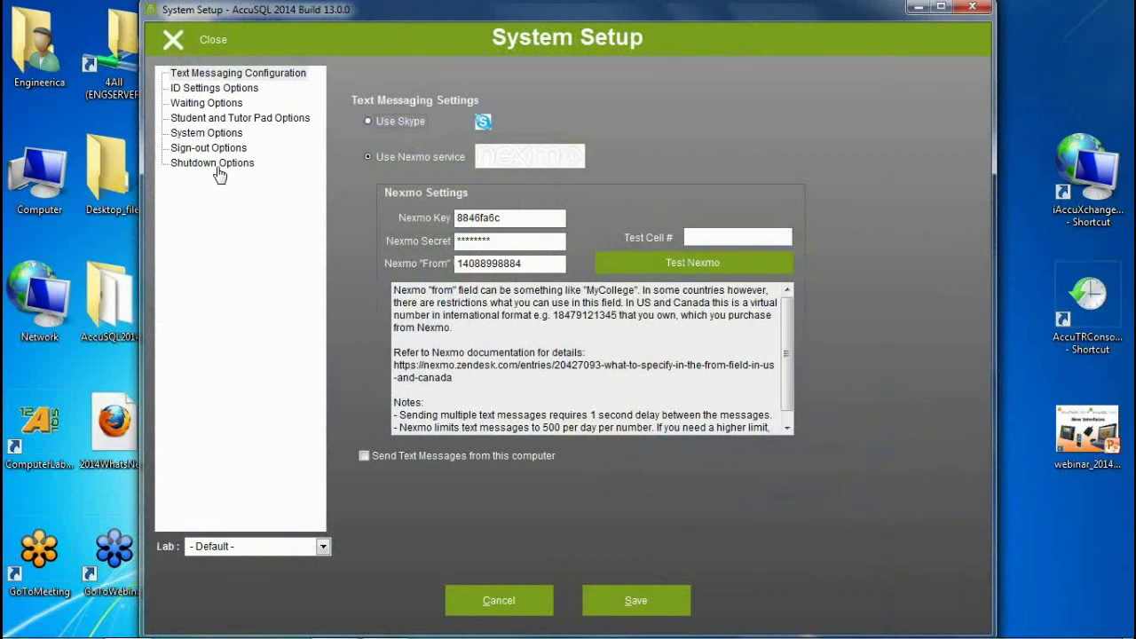
# - Set 1light-green-waves-background.jpg from the backgrounds folder as the background image
pyautogui.click(209, 133)
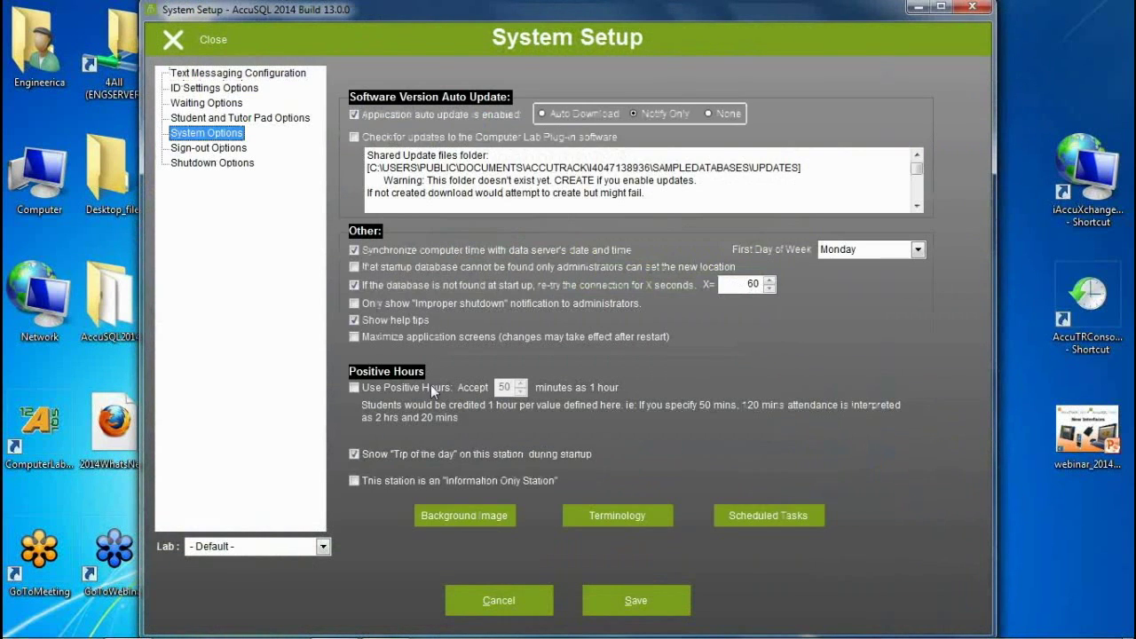
pyautogui.click(499, 513)
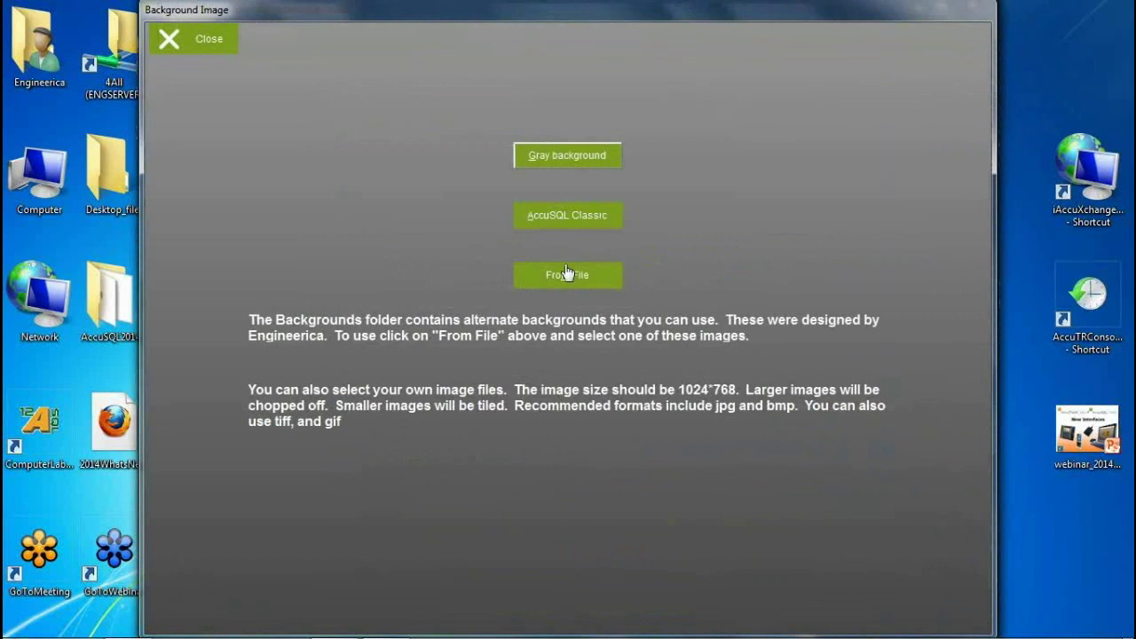
pyautogui.click(564, 286)
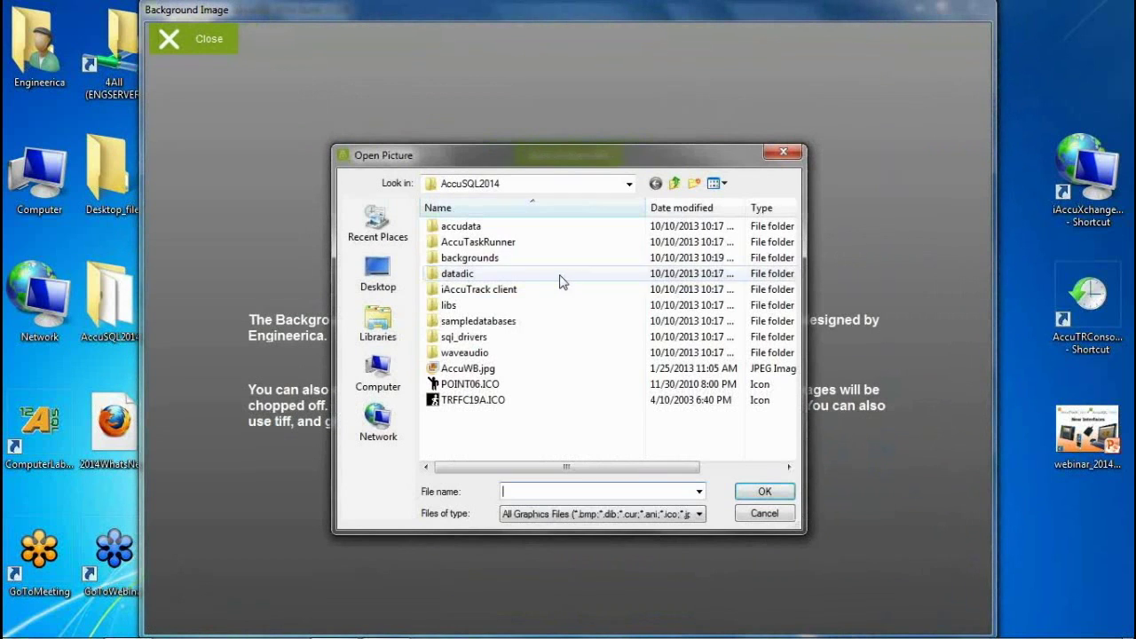
pyautogui.doubleClick(488, 257)
pyautogui.click(497, 262)
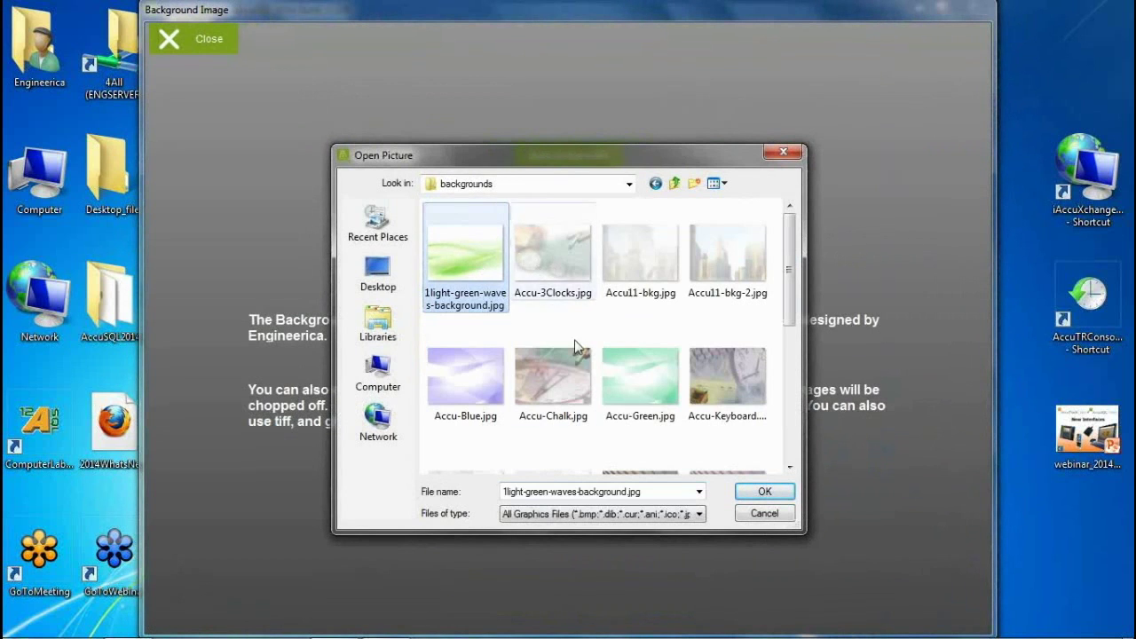
pyautogui.click(747, 493)
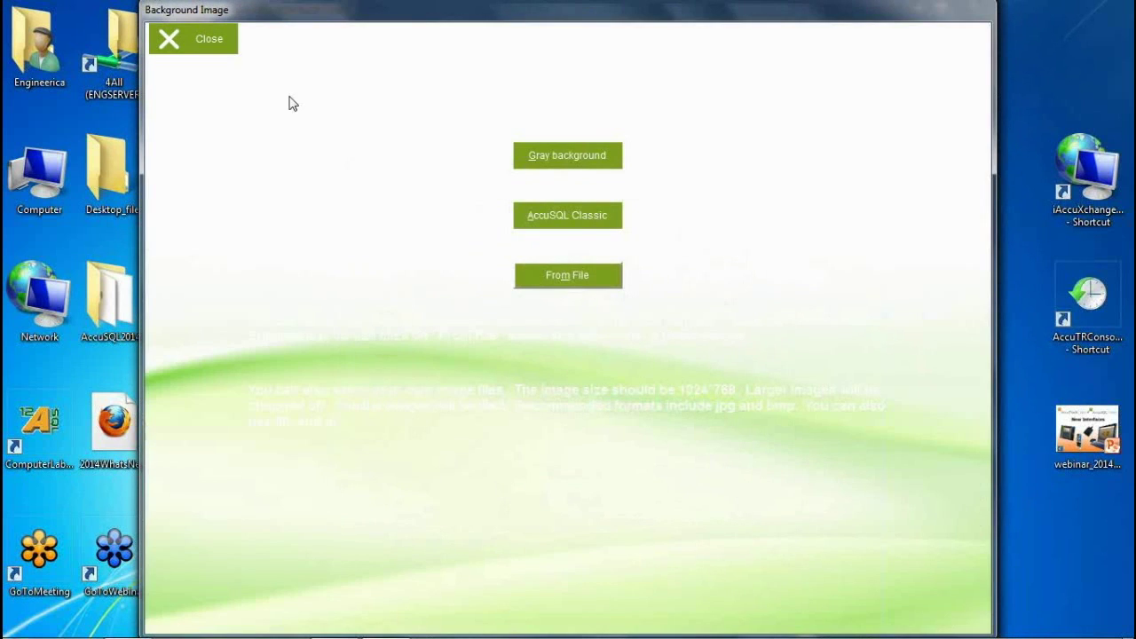
pyautogui.click(221, 45)
# - Save the system setup and bring up the Students list
pyautogui.click(635, 599)
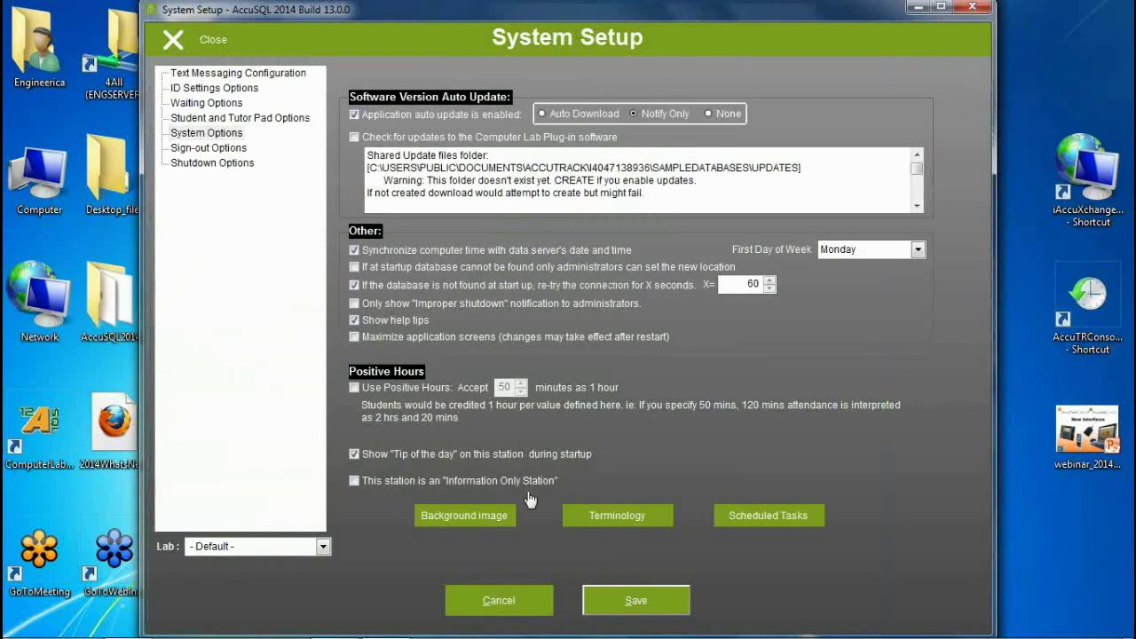
pyautogui.click(209, 43)
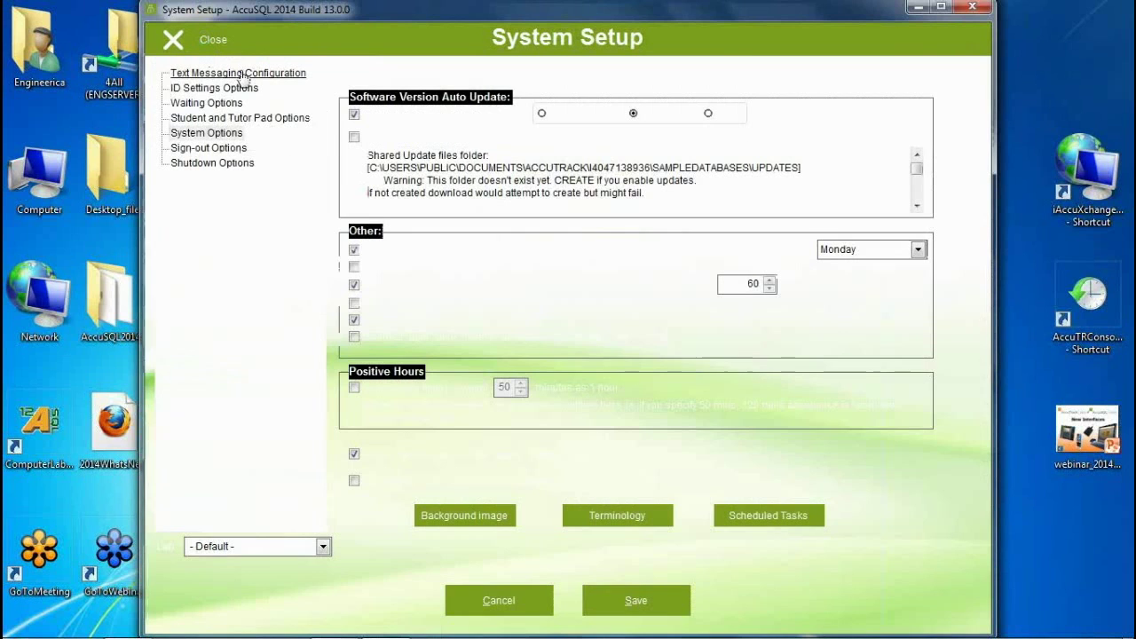
pyautogui.click(209, 40)
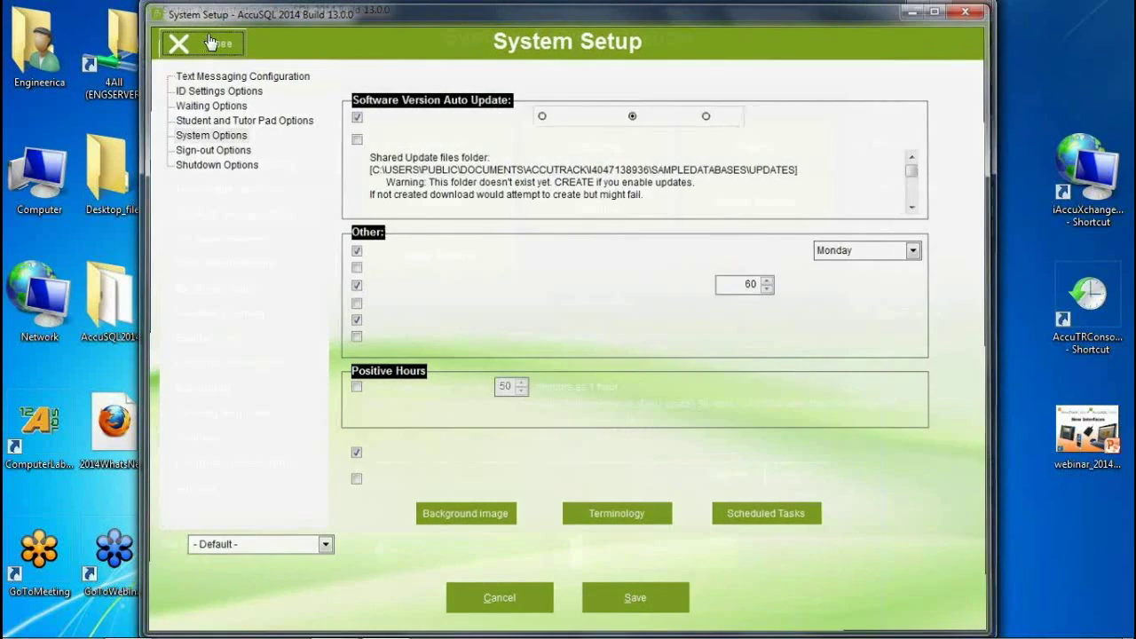
pyautogui.click(414, 150)
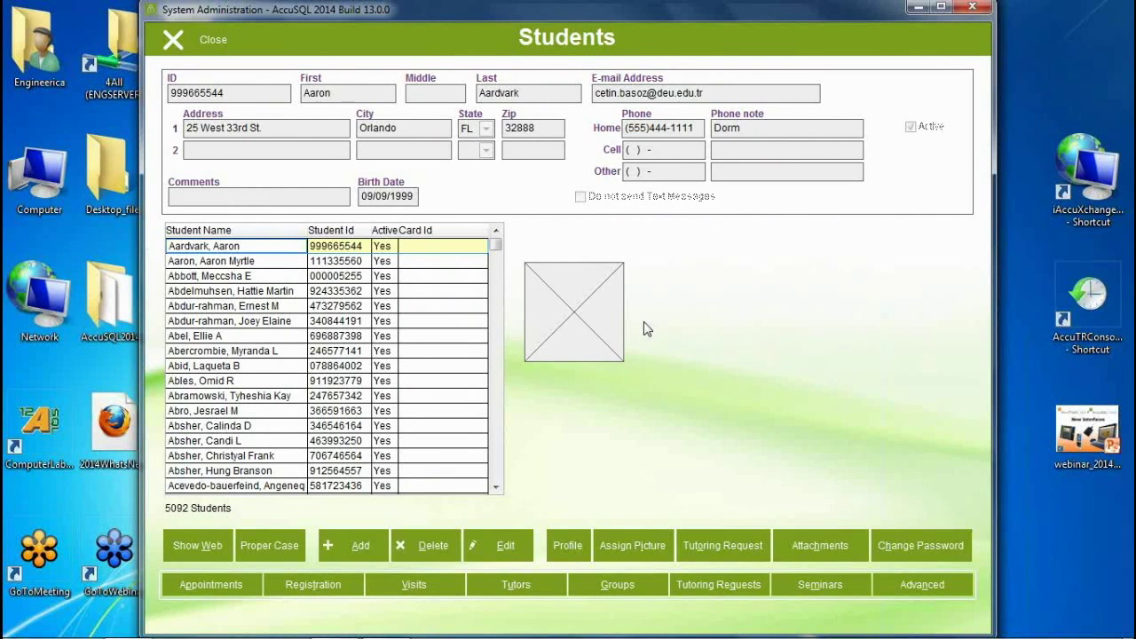
# - Close Students, look over the Set Appointments setup, then reopen System Screens Setup
pyautogui.click(193, 54)
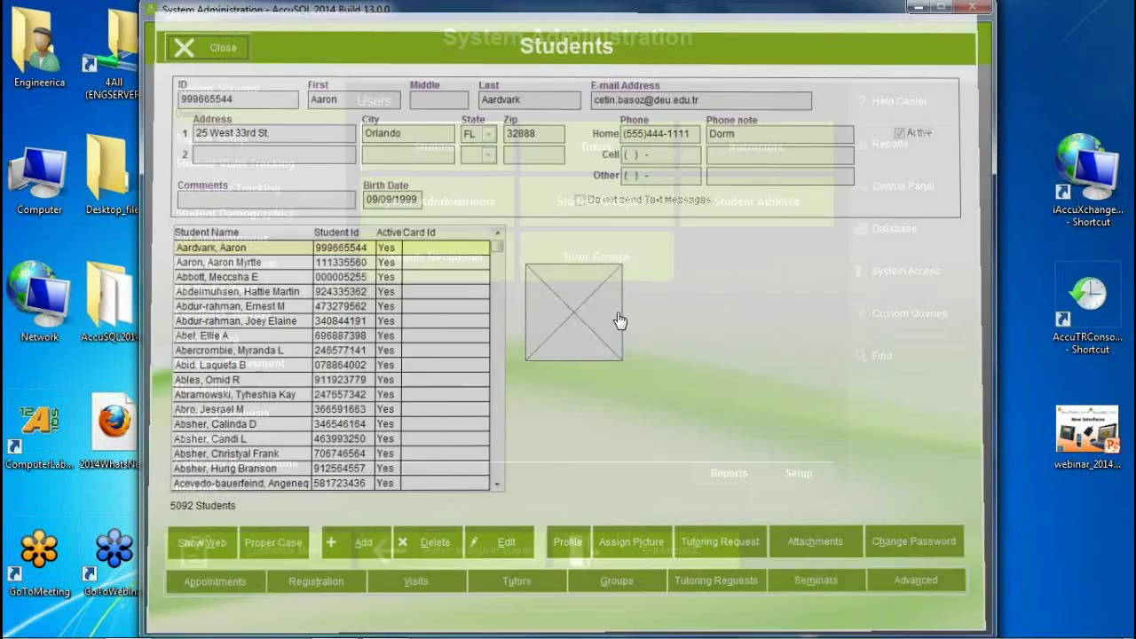
pyautogui.click(236, 241)
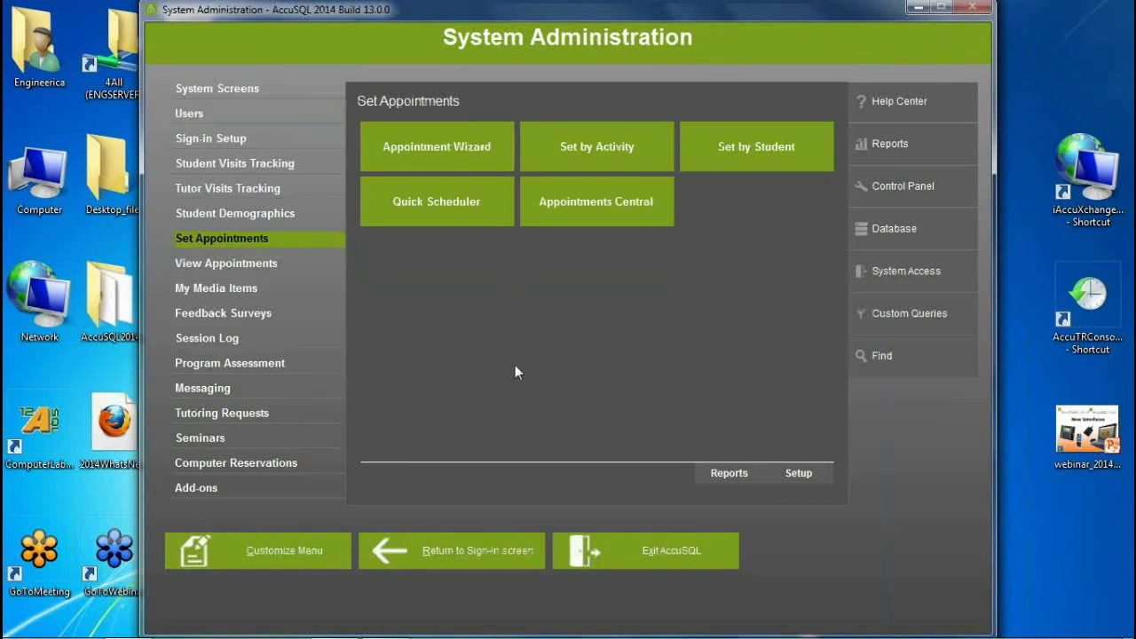
pyautogui.click(800, 479)
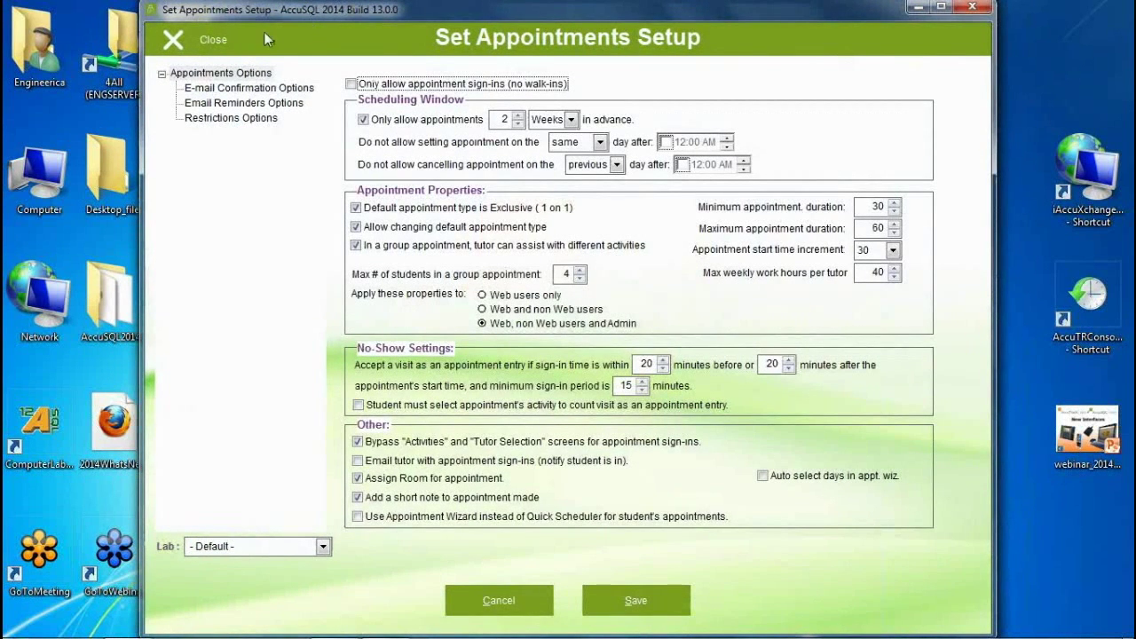
pyautogui.click(215, 43)
pyautogui.click(193, 89)
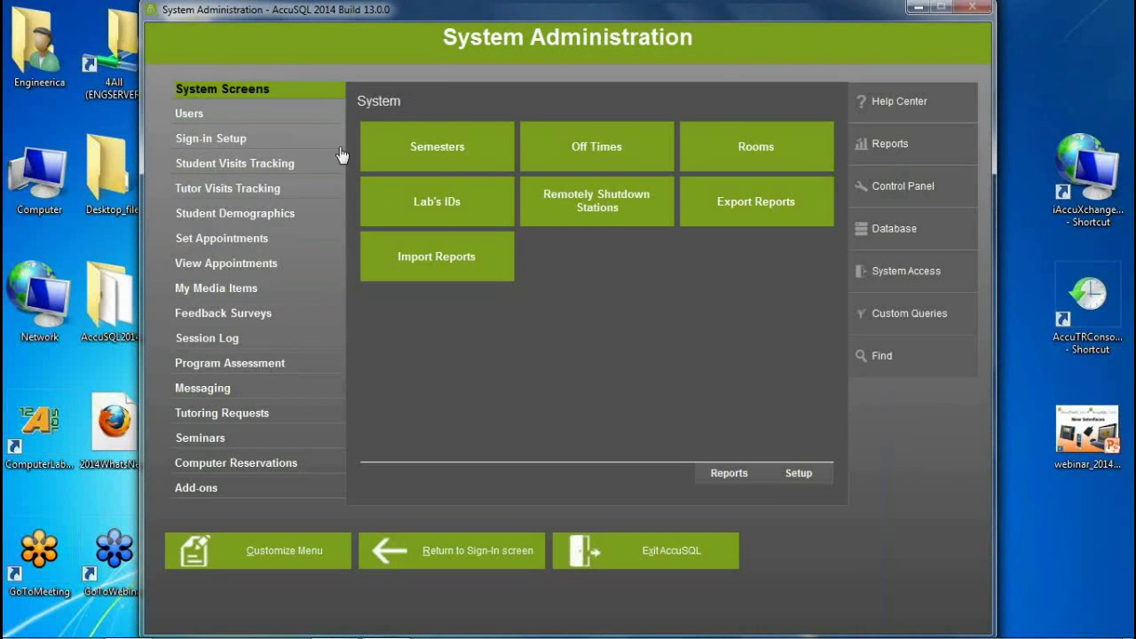
pyautogui.click(787, 479)
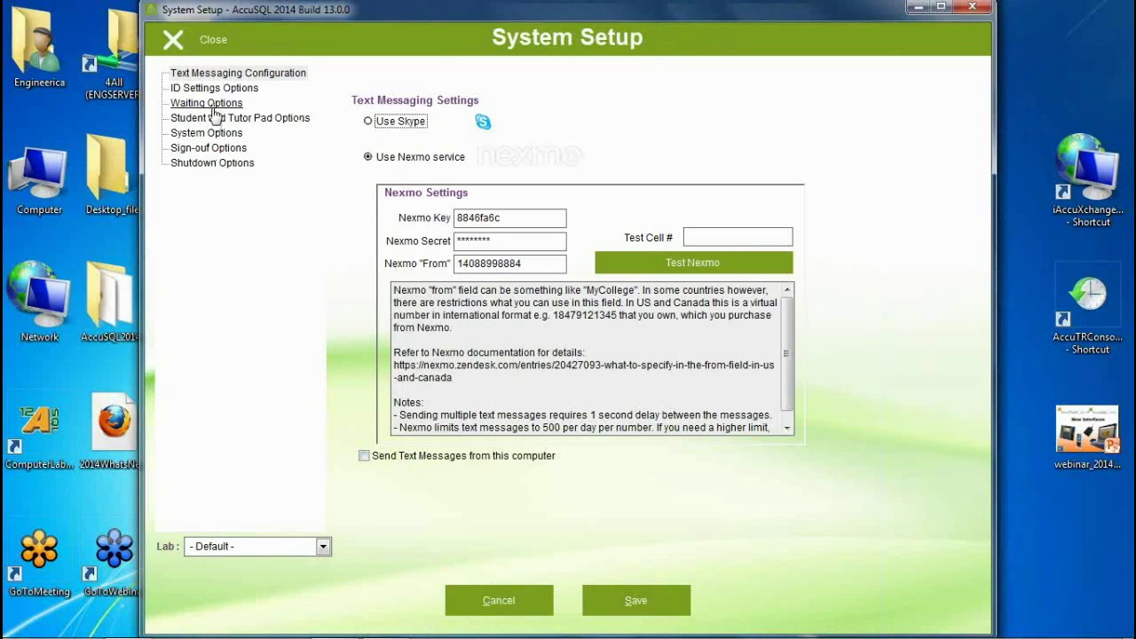
# - Revert the background to plain gray, close System Setup, and show the Set Appointments options
pyautogui.click(204, 133)
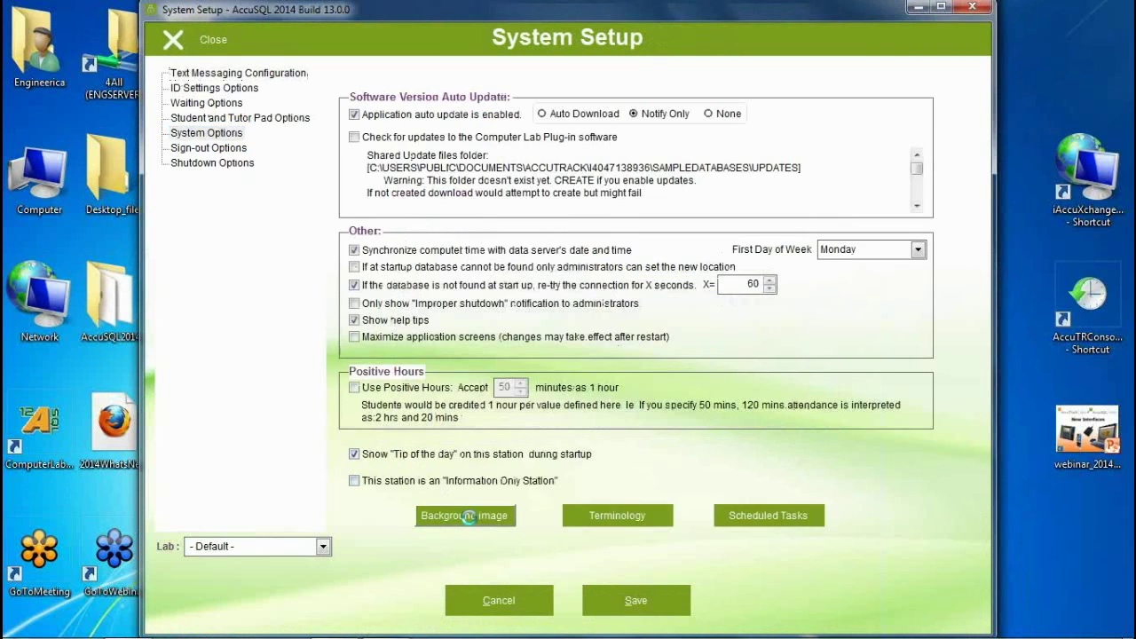
pyautogui.click(463, 519)
pyautogui.click(559, 160)
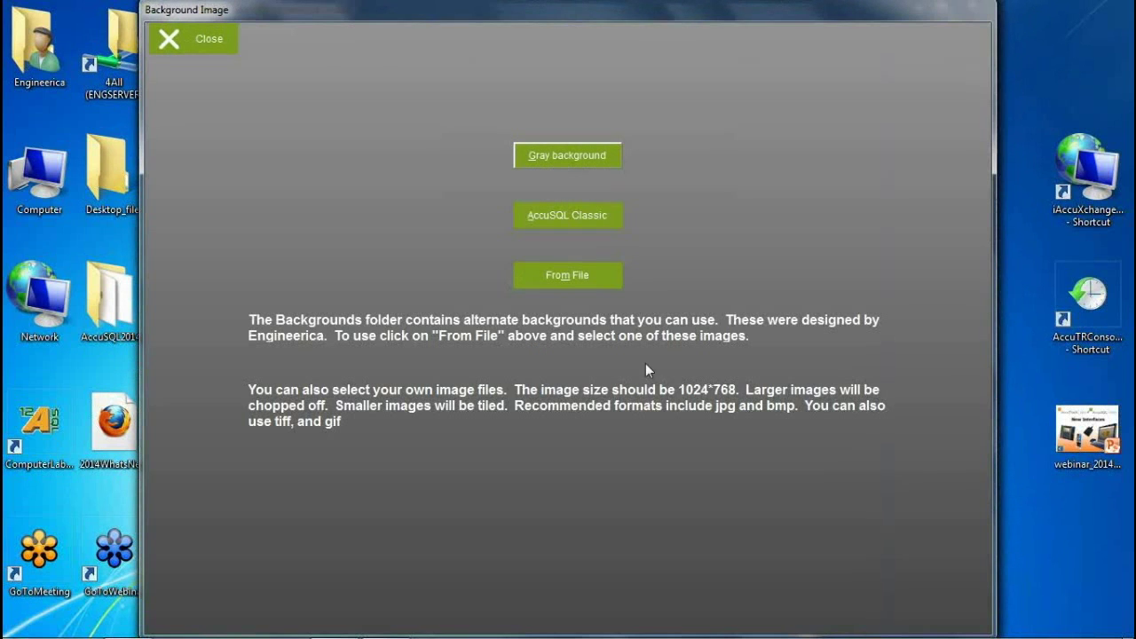
pyautogui.click(198, 47)
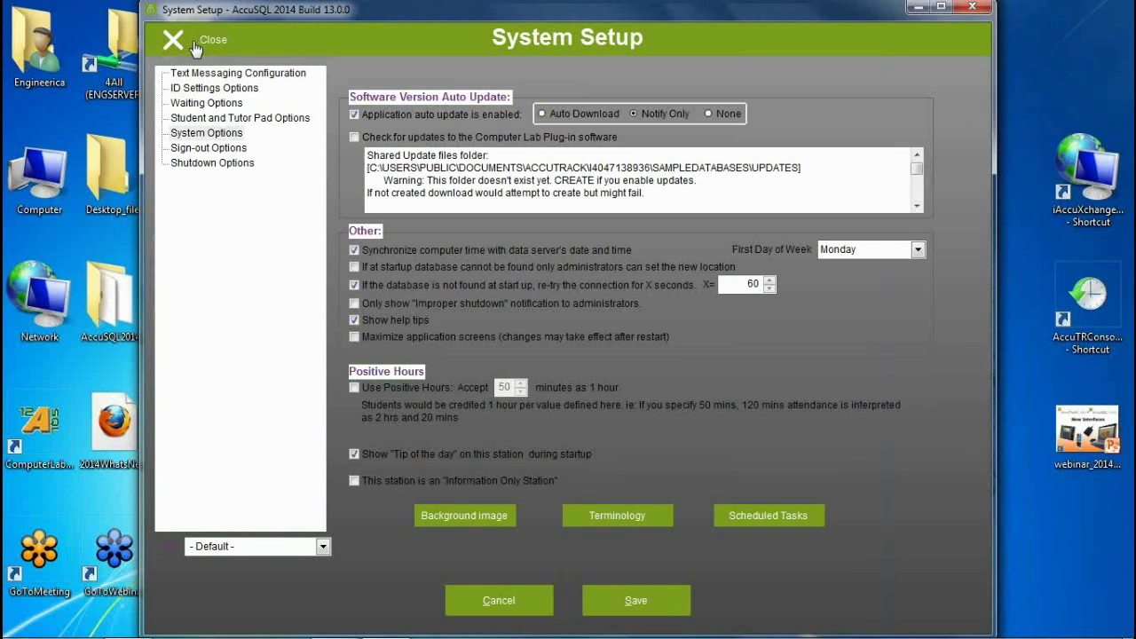
pyautogui.click(194, 44)
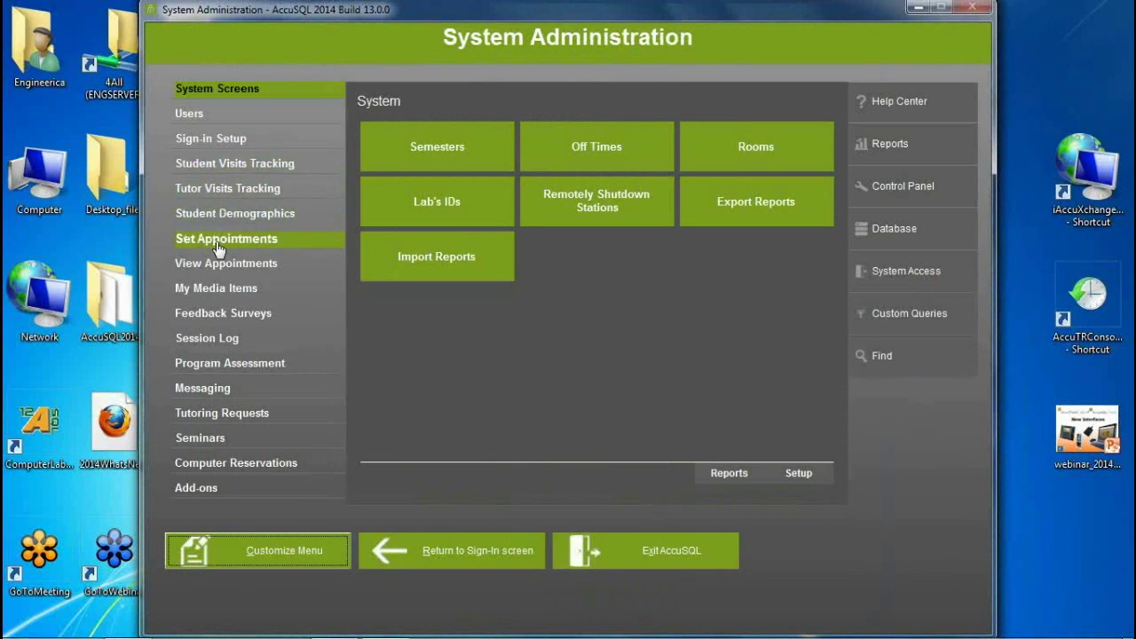
pyautogui.click(220, 238)
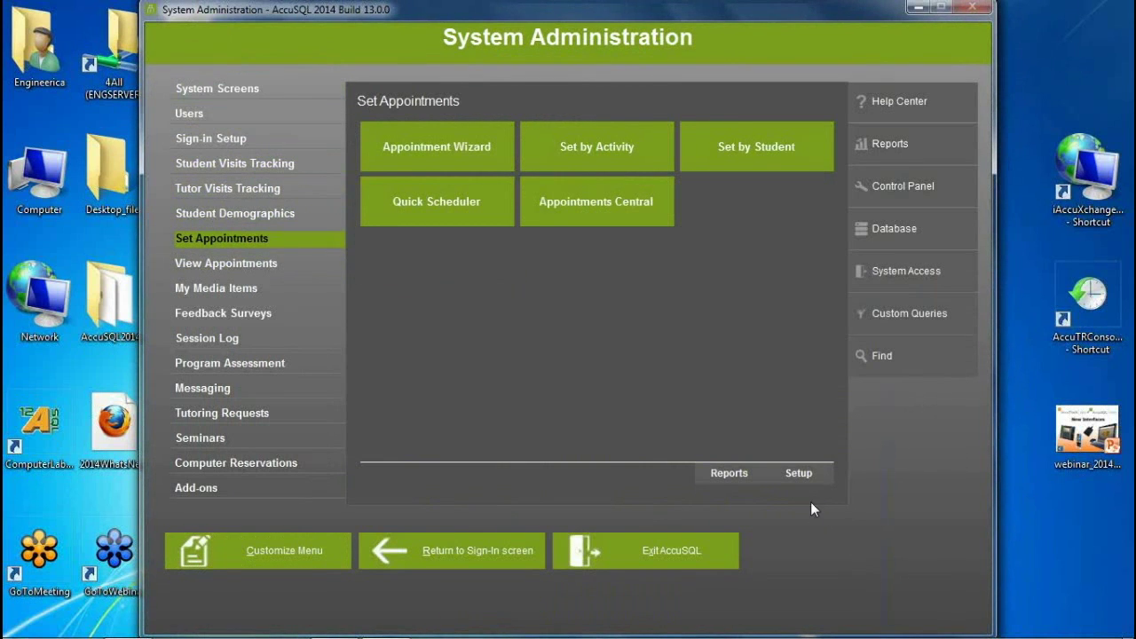
# - Review and save the Set Appointments setup, then leave administration for the sign-in screen
pyautogui.click(793, 473)
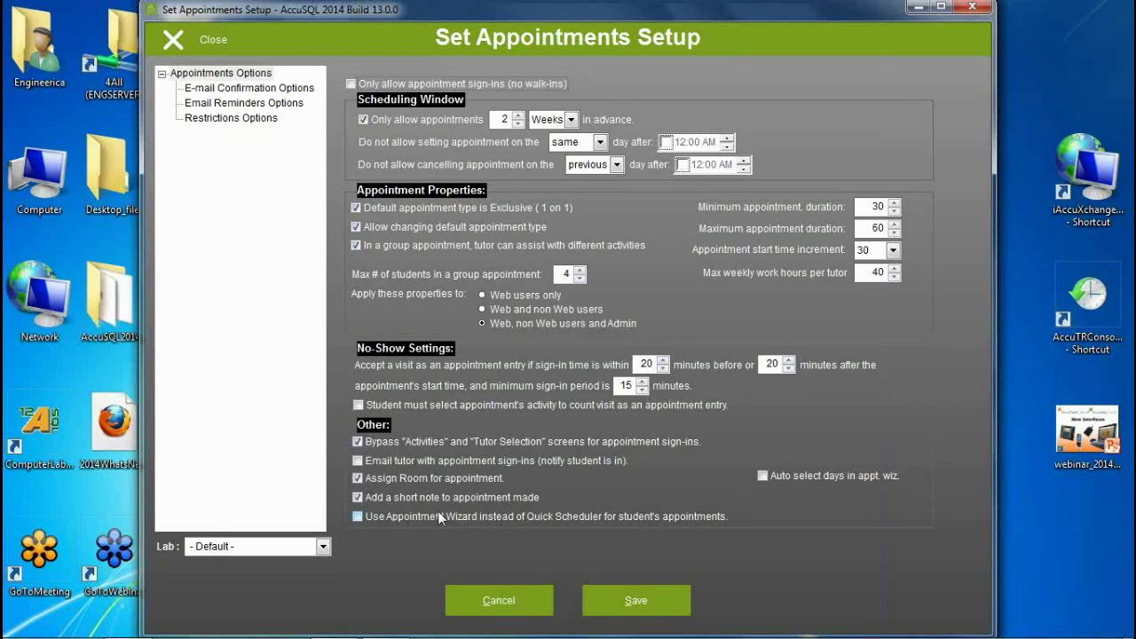
pyautogui.click(612, 599)
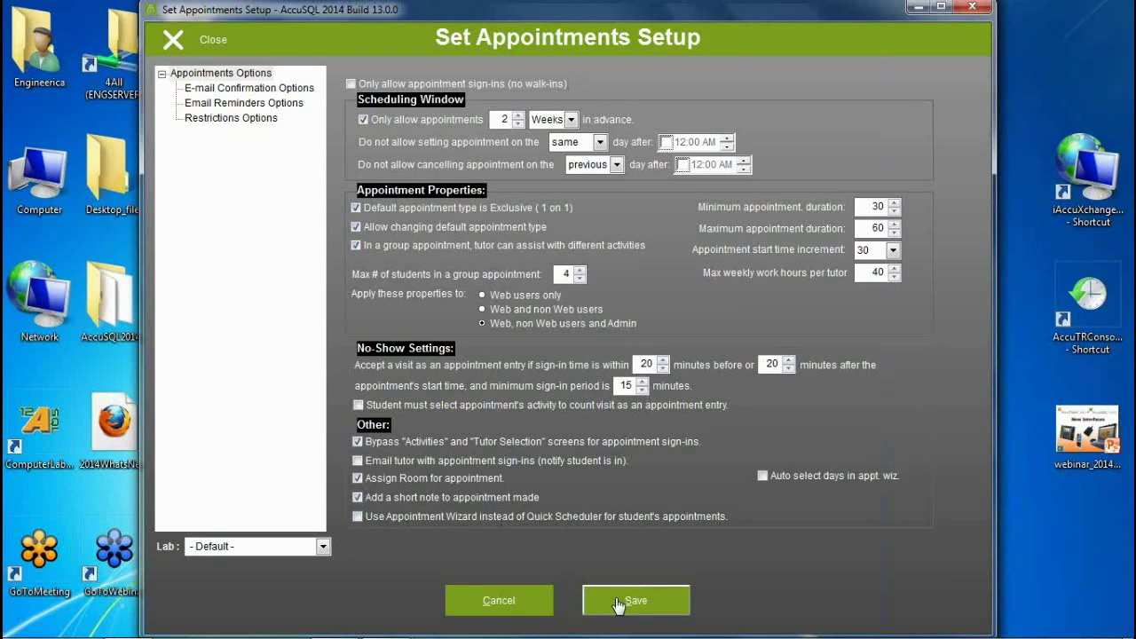
pyautogui.click(205, 41)
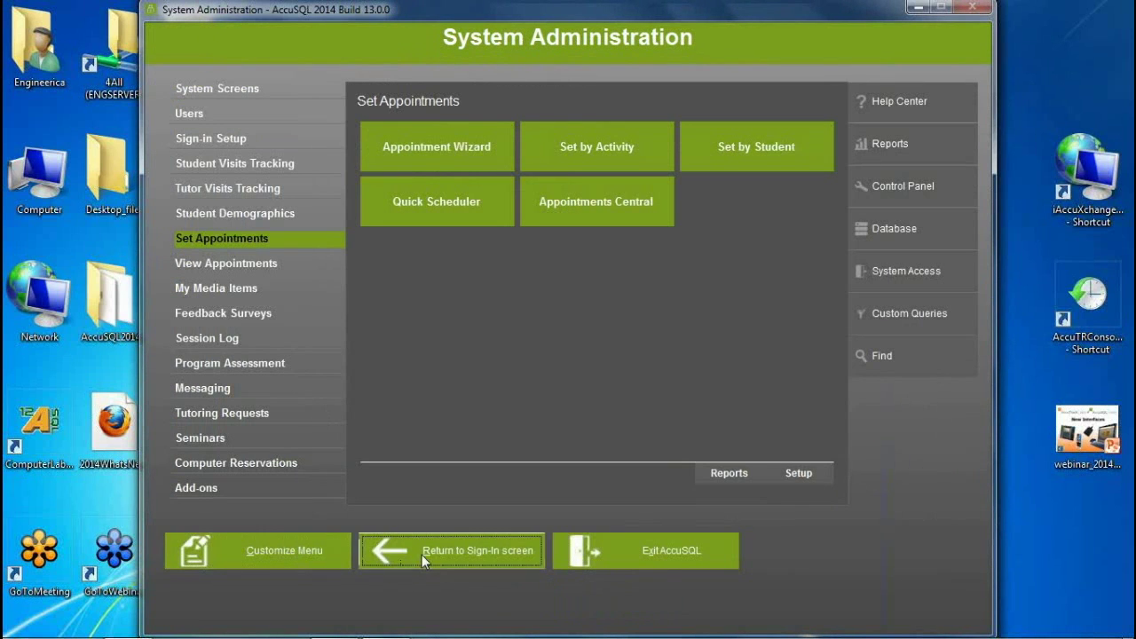
pyautogui.click(421, 554)
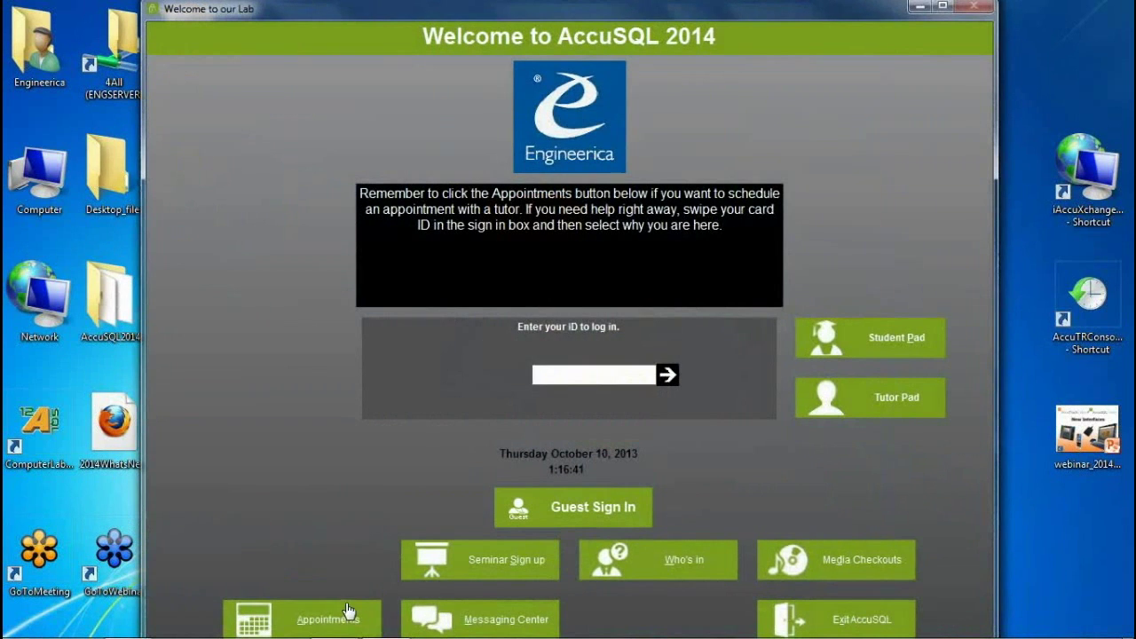
# - Sign in with the student ID and confirm going on to appointment scheduling
pyautogui.write('44444444')
pyautogui.press('Return')
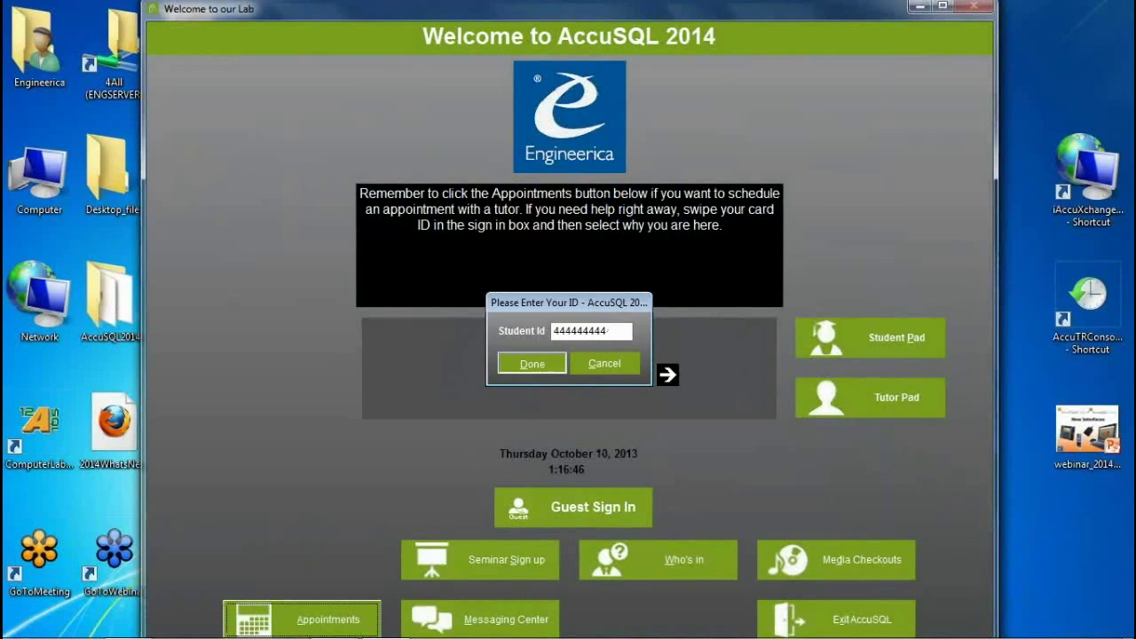
pyautogui.click(558, 375)
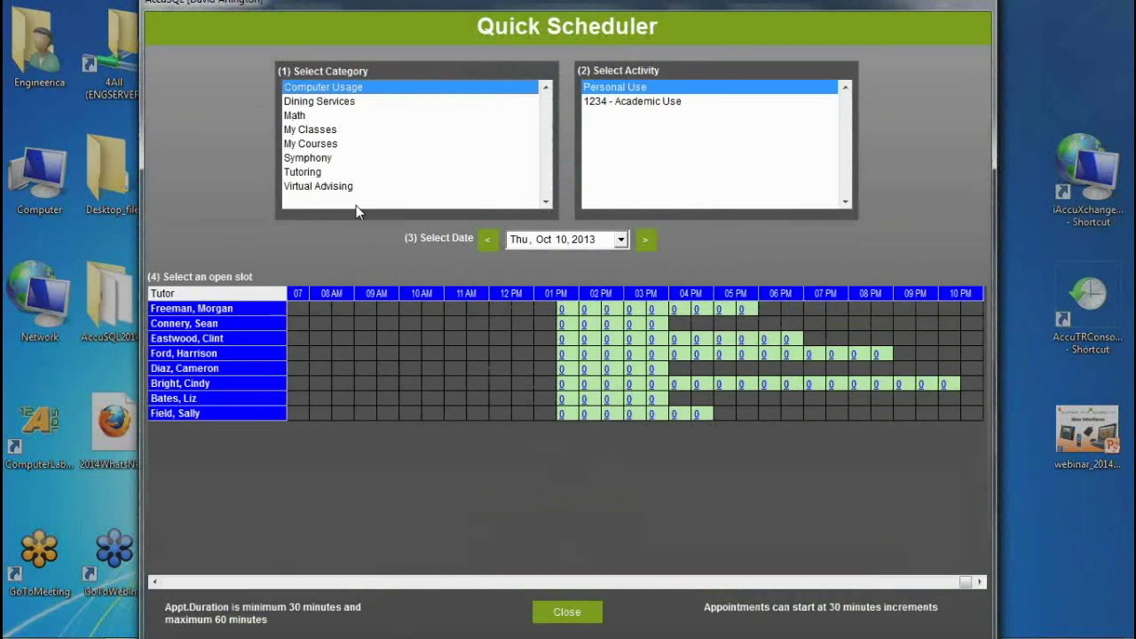
# - Choose Symphony and Guitar, and check open slots around Thursday, Oct 10
pyautogui.click(323, 160)
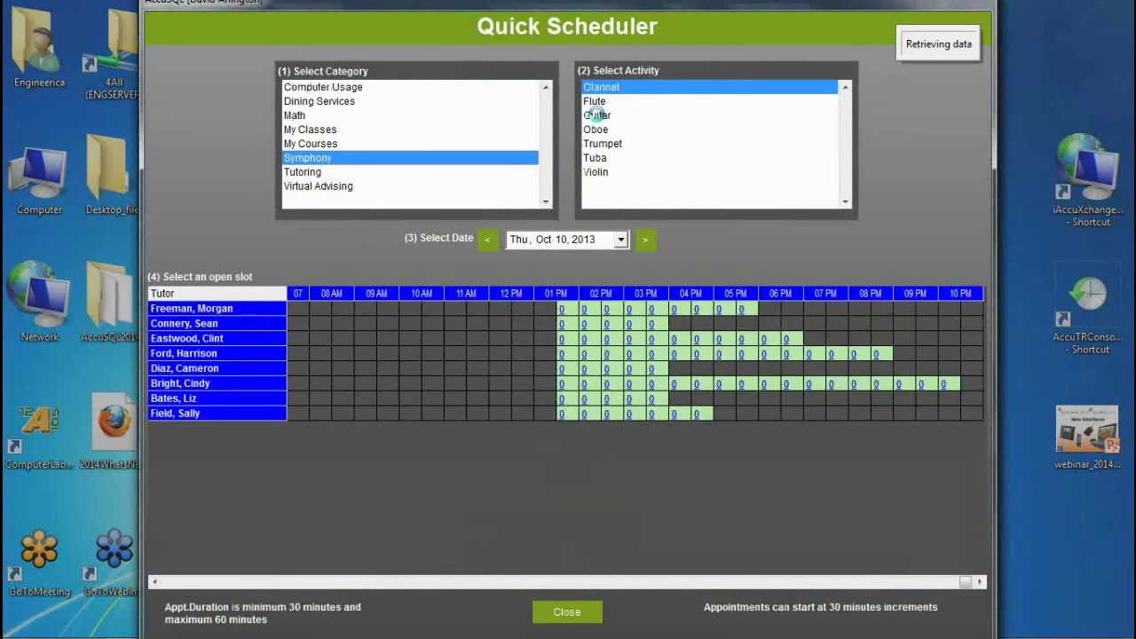
pyautogui.click(596, 115)
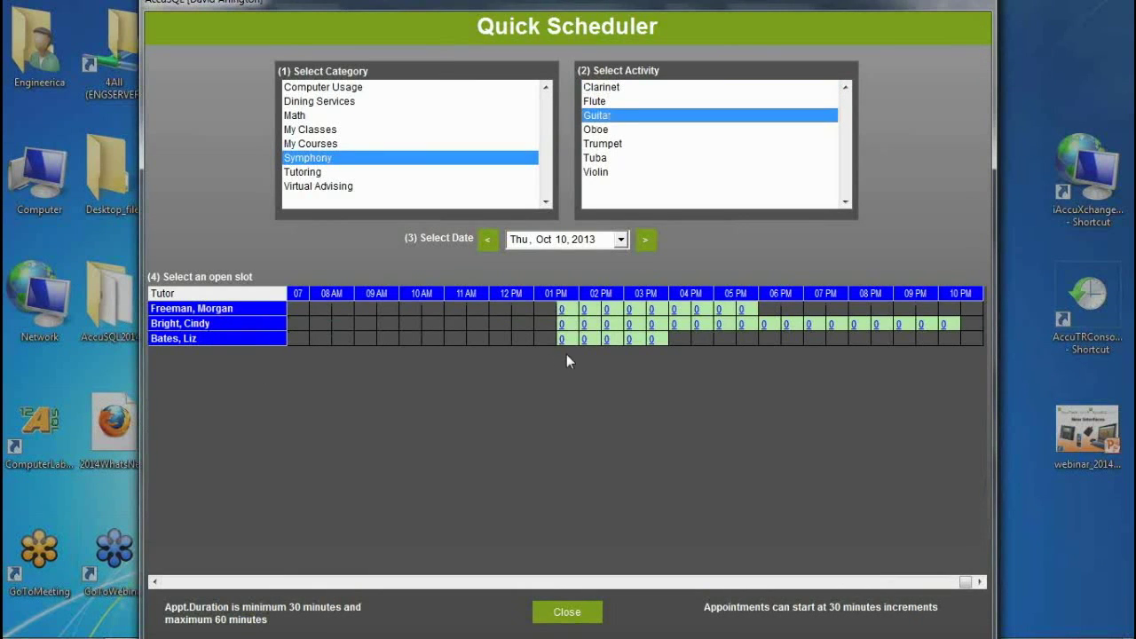
pyautogui.click(645, 241)
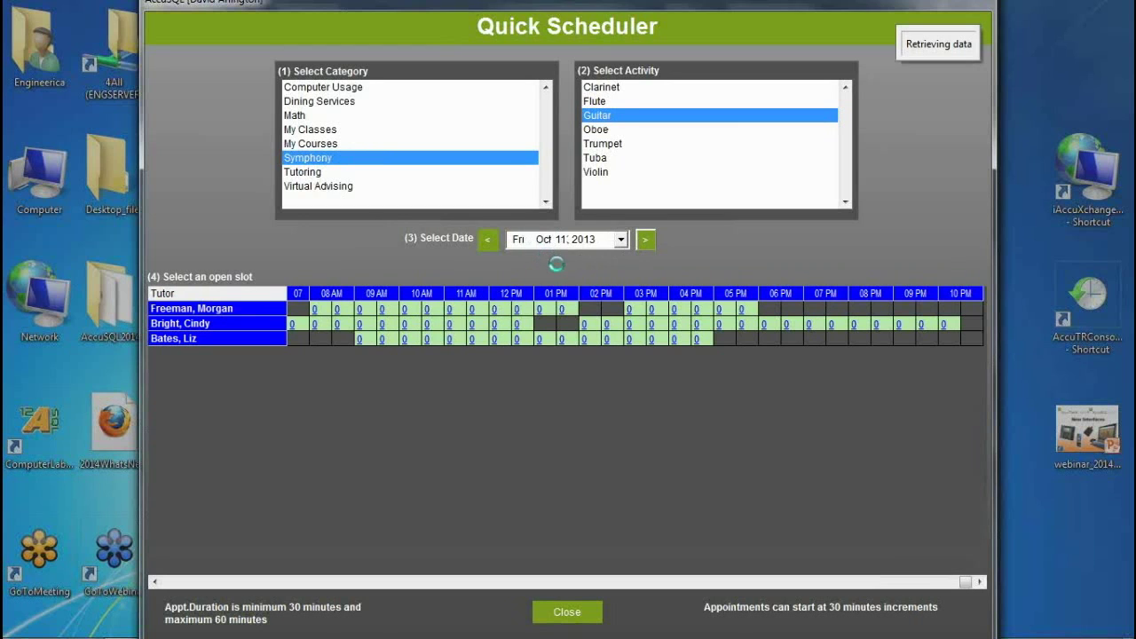
pyautogui.click(487, 240)
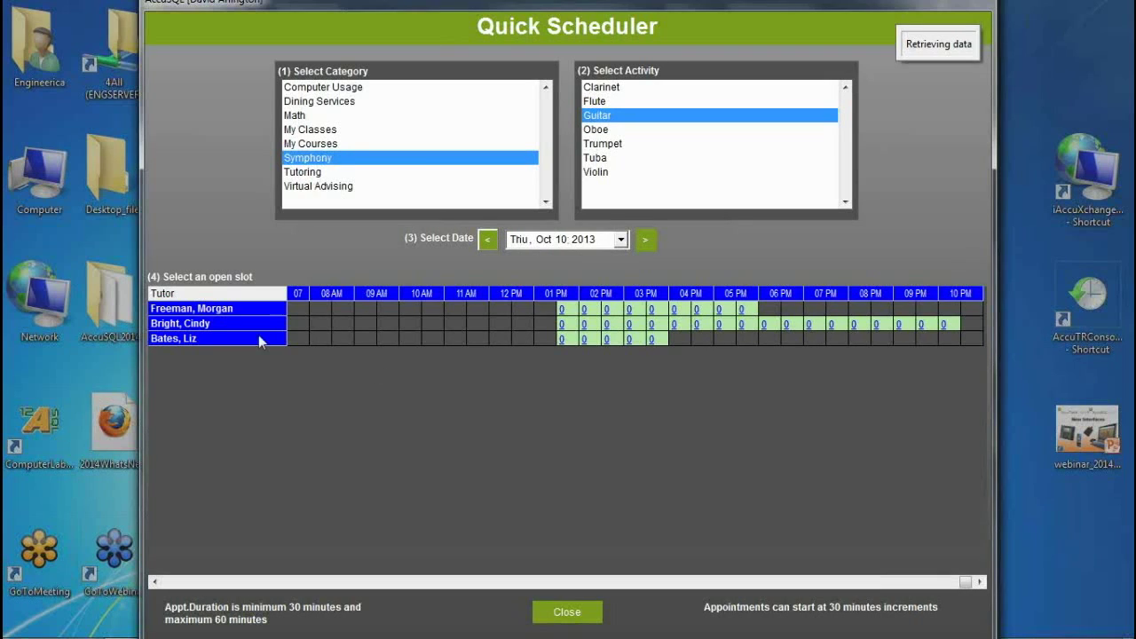
# - Try booking a tutor's 04 PM slot for 60 Minutes with the note 'thx'
pyautogui.click(673, 324)
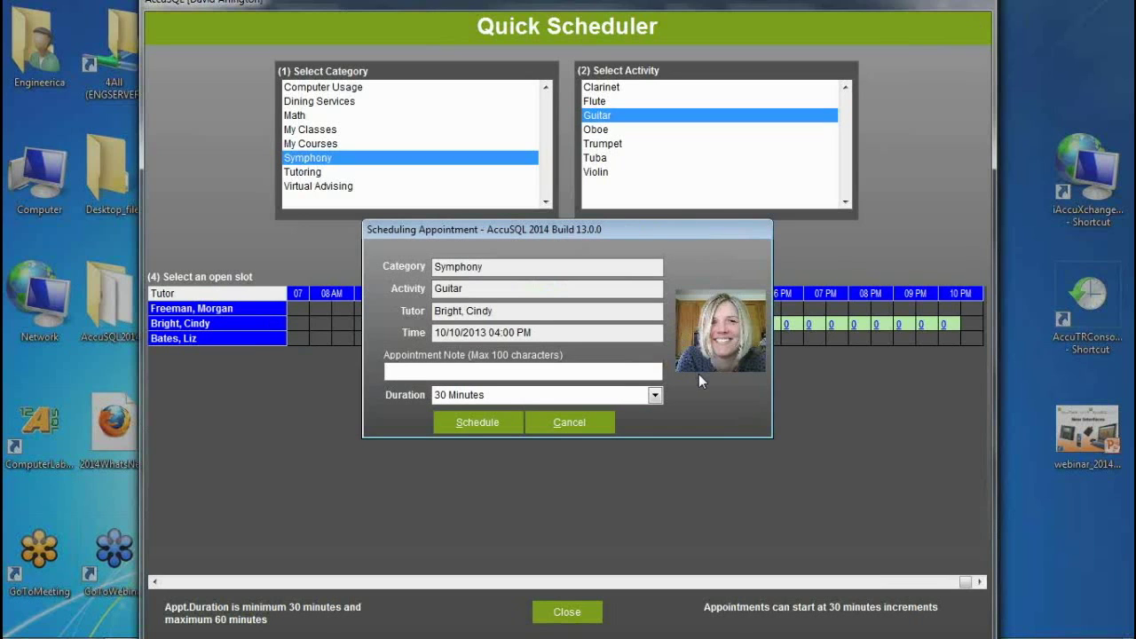
pyautogui.click(559, 396)
pyautogui.click(506, 496)
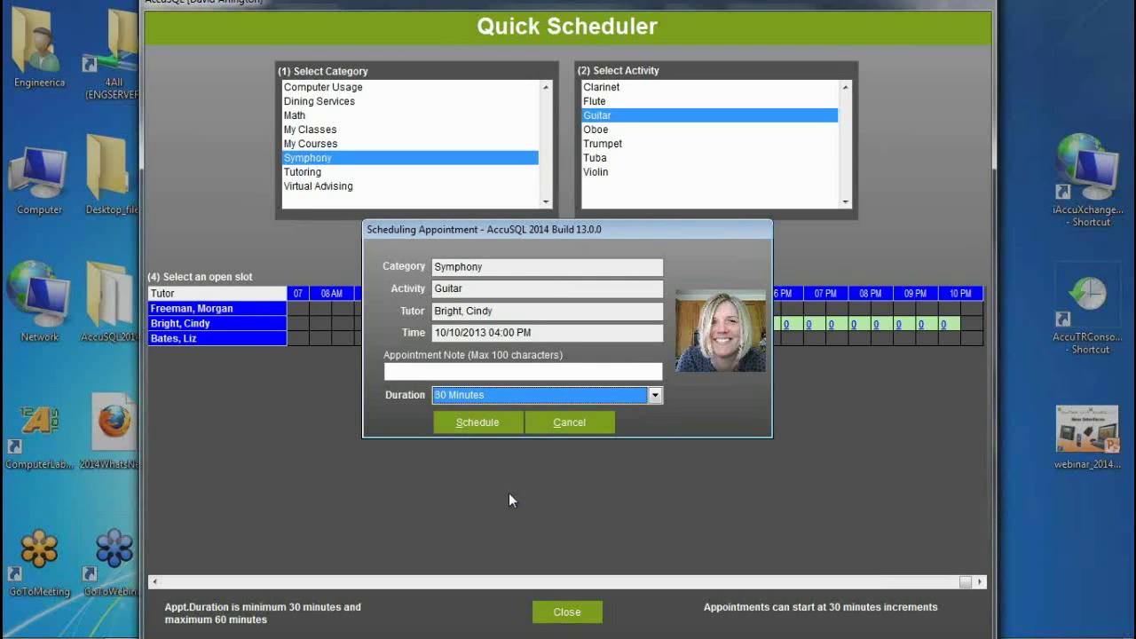
pyautogui.click(482, 373)
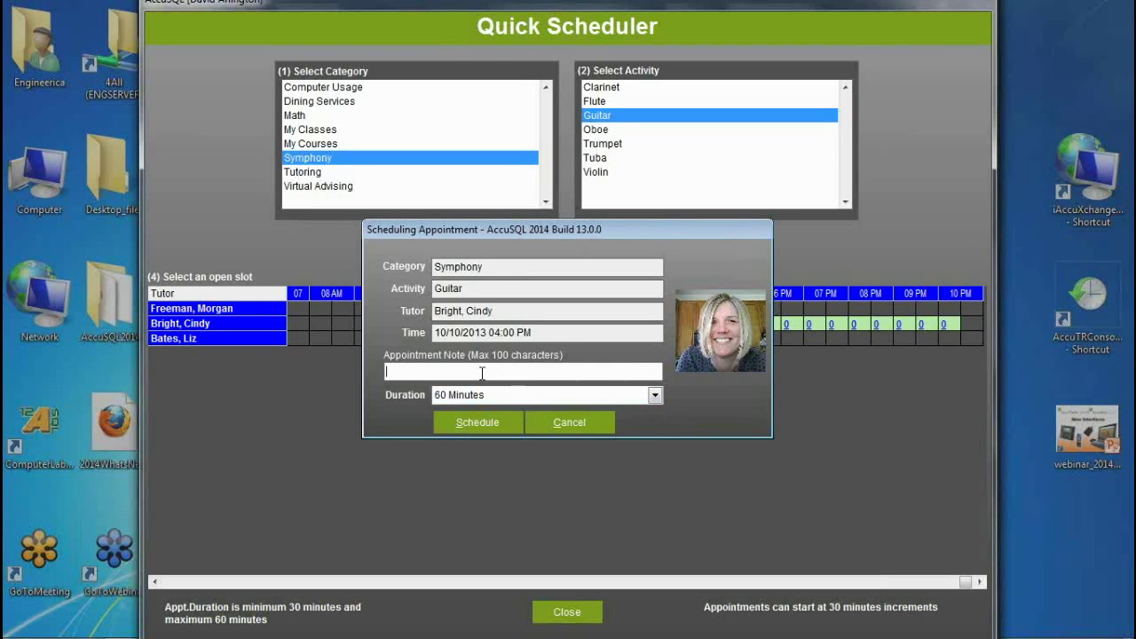
pyautogui.write('thx')
pyautogui.click(465, 419)
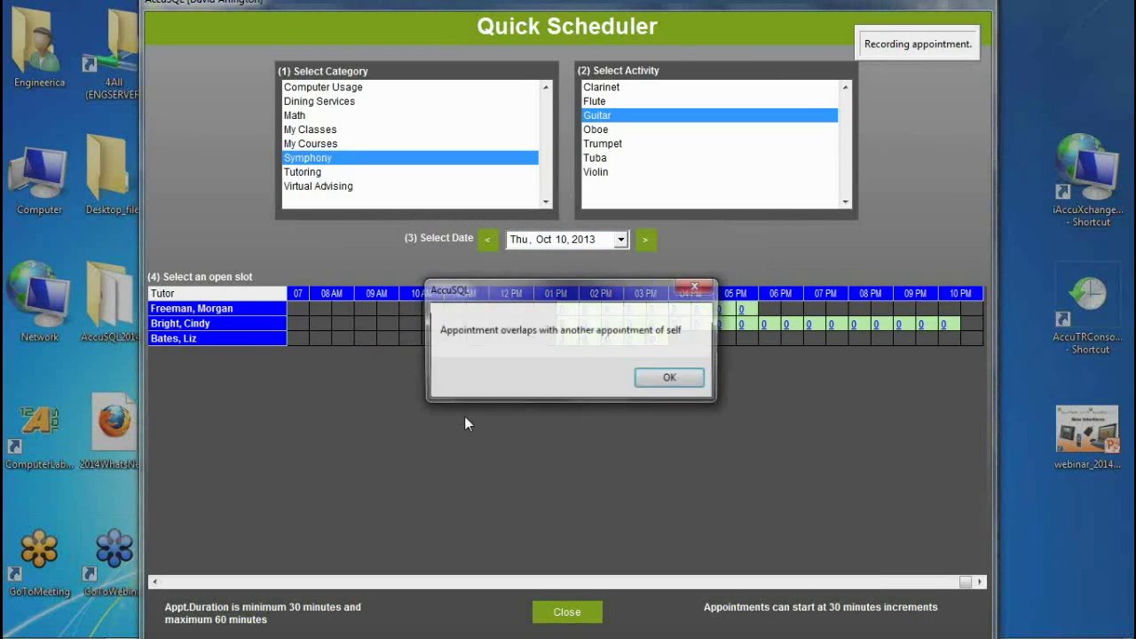
# - After the overlap error, book another tutor's 03 PM slot instead
pyautogui.click(666, 379)
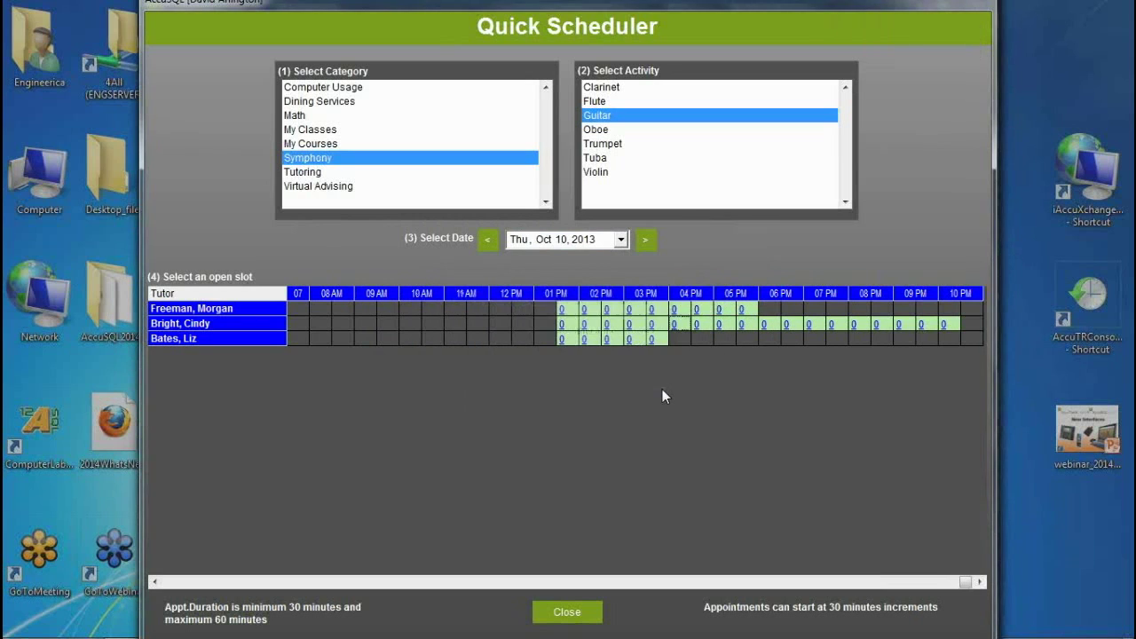
pyautogui.click(627, 338)
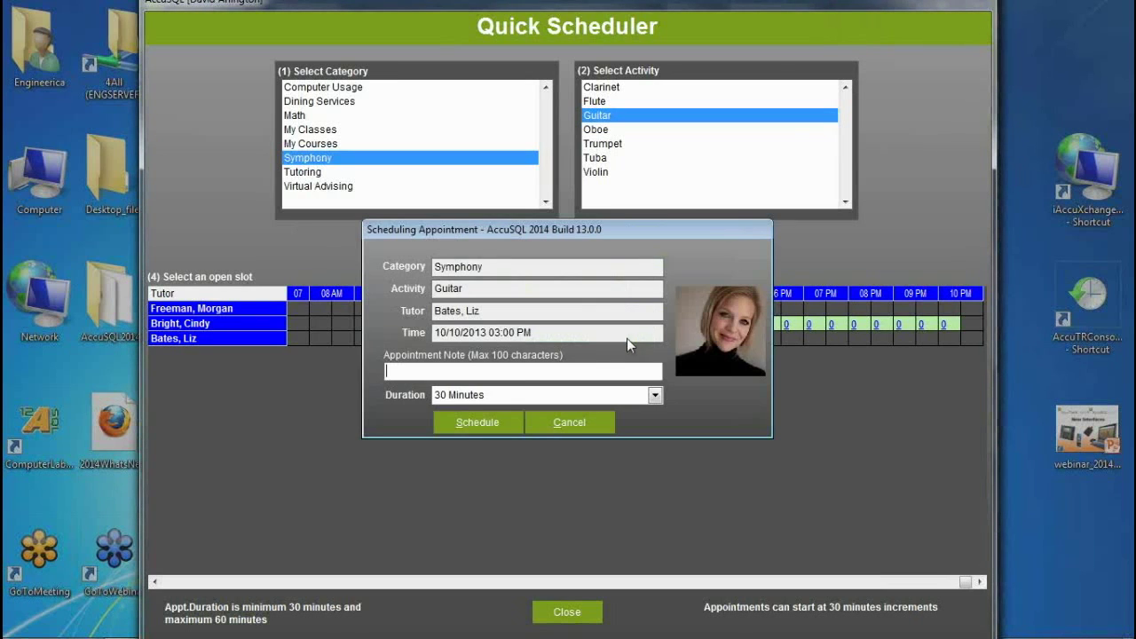
pyautogui.click(455, 425)
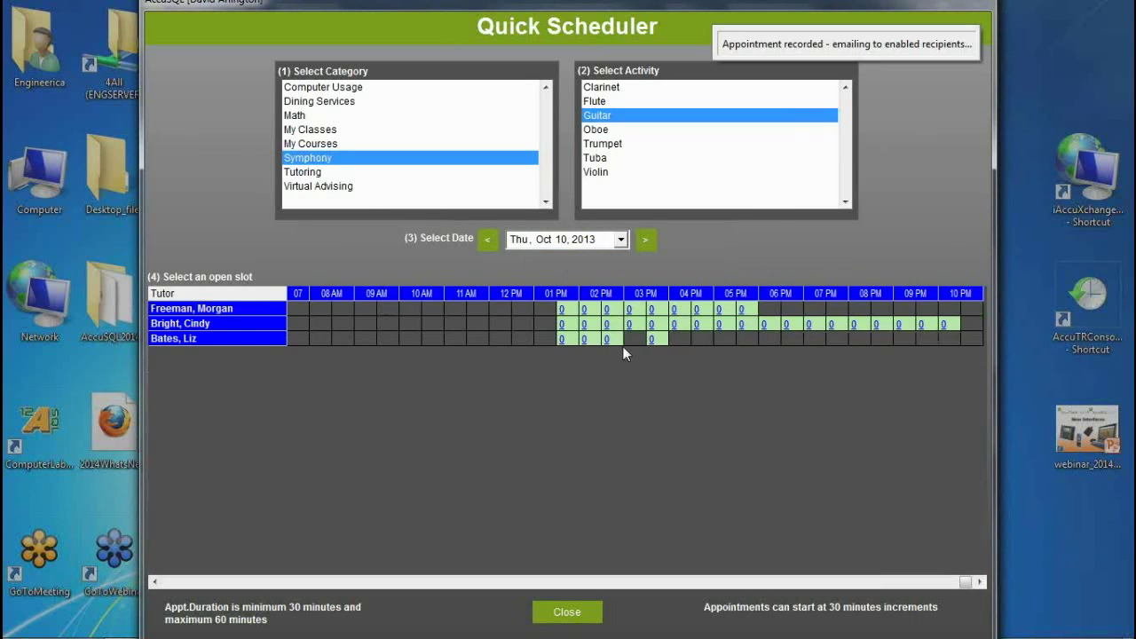
pyautogui.click(639, 382)
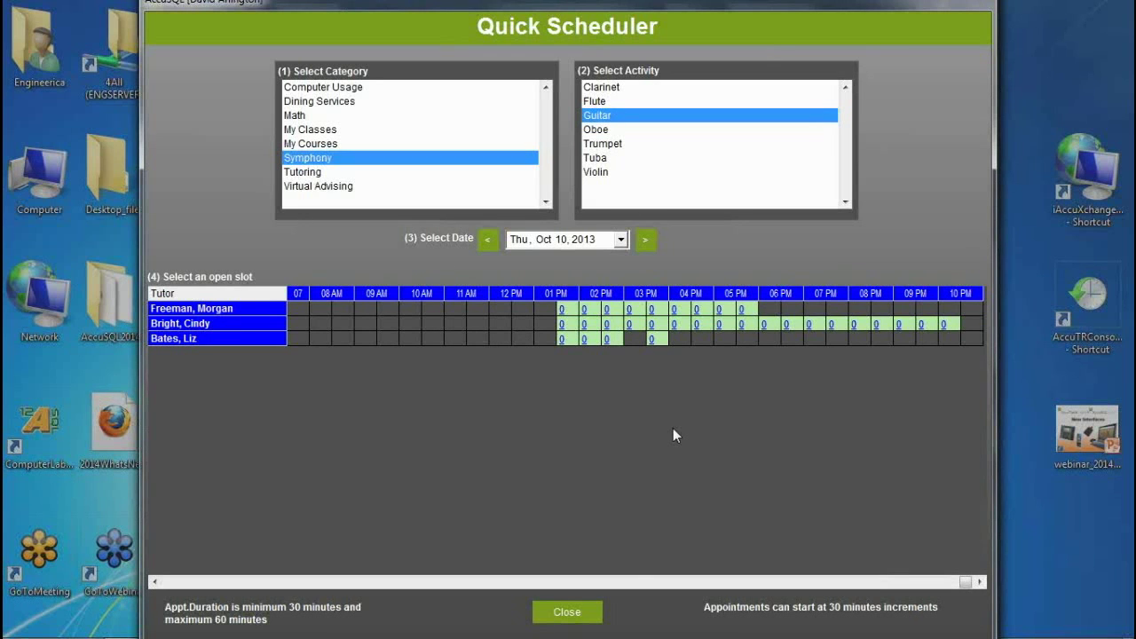
# - Close the Quick Scheduler and sign back in with the administrator ID and password
pyautogui.click(562, 615)
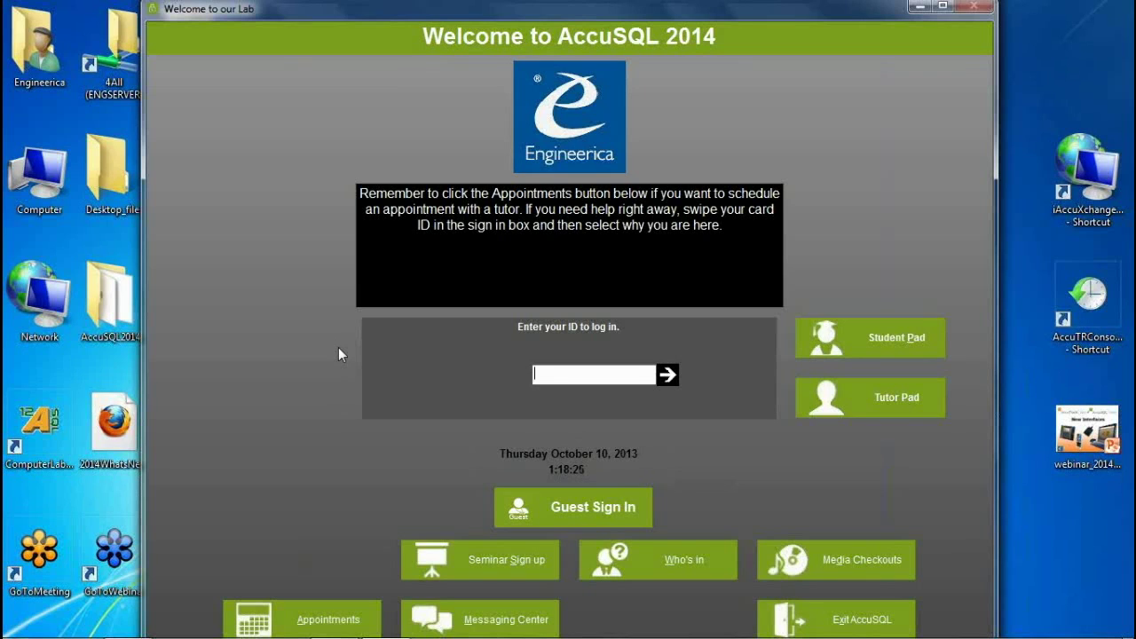
pyautogui.write('1111111111')
pyautogui.press('Return')
pyautogui.write('****')
pyautogui.press('Return')
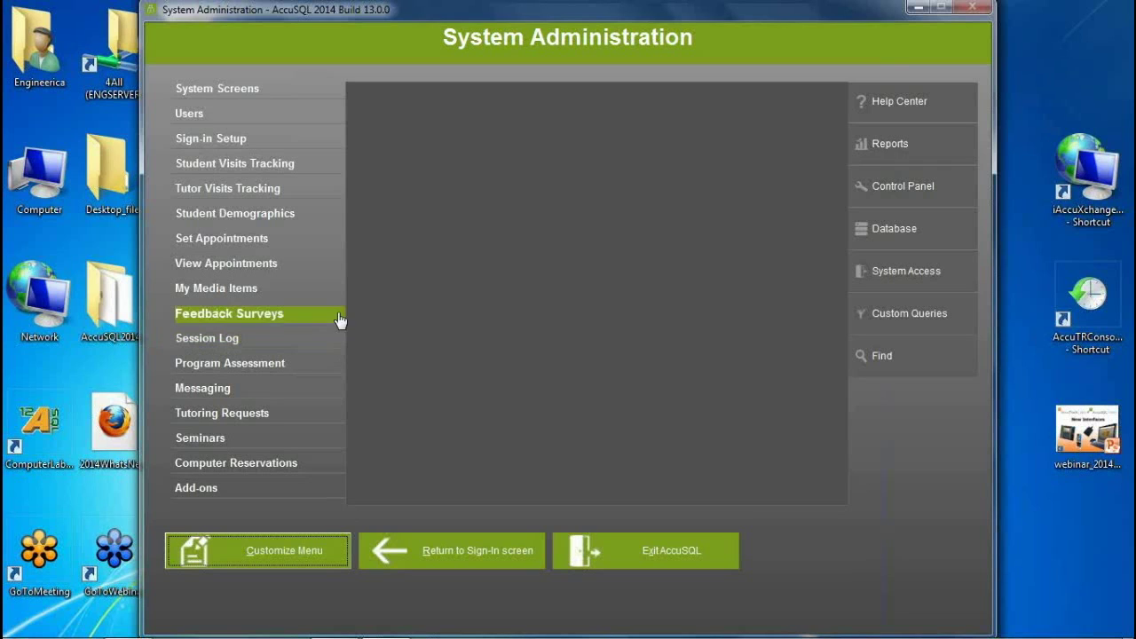
# - Open the Text File Import Wizard from the Database options, then its online import help
pyautogui.click(890, 236)
pyautogui.click(454, 163)
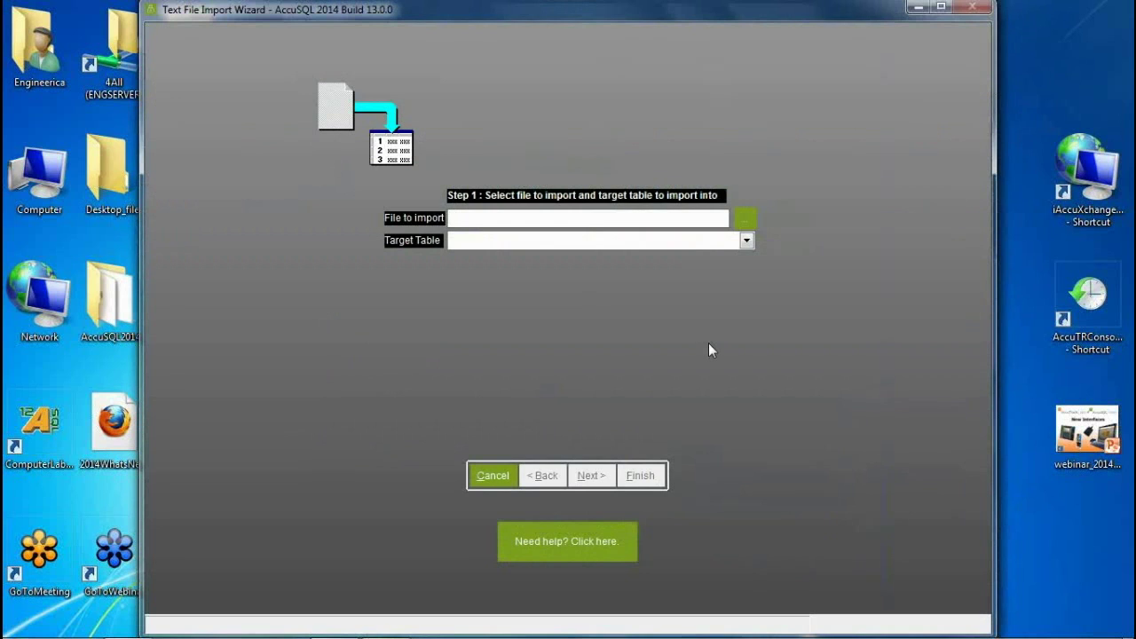
pyautogui.click(531, 549)
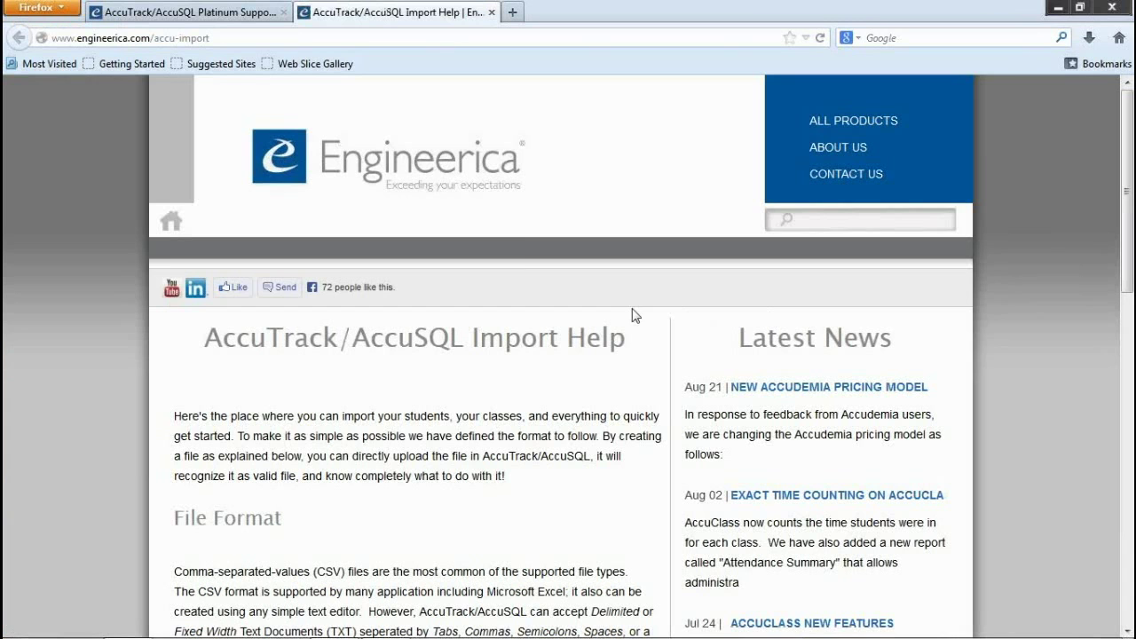
# - Scroll through the import help page, briefly highlighting the sample-files download sentence
pyautogui.scroll(-3, 526, 224)
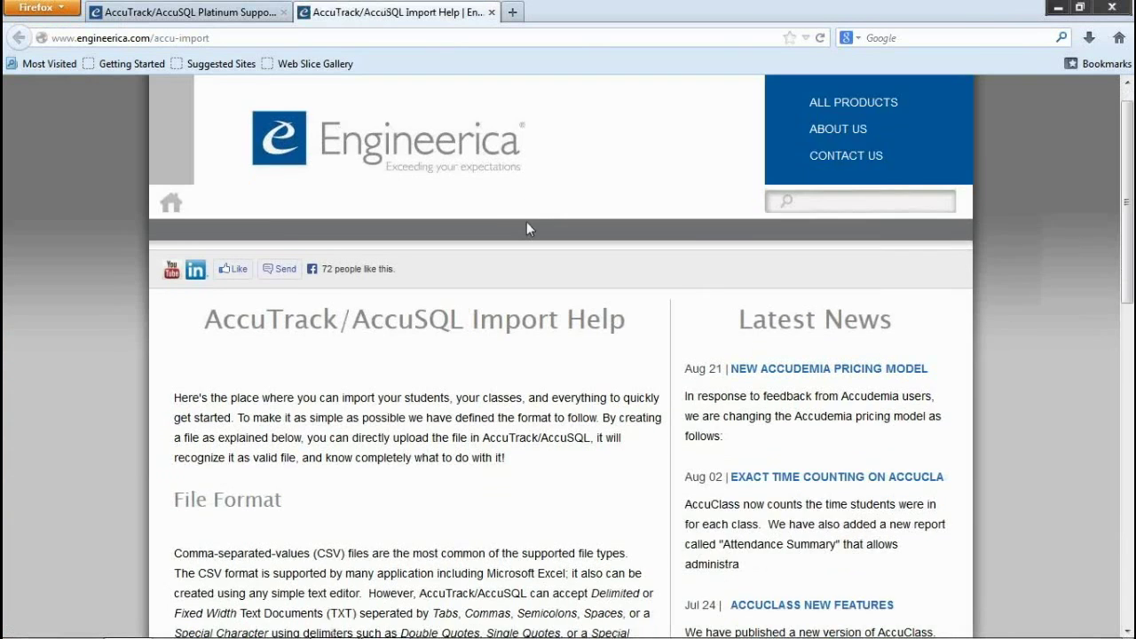
pyautogui.scroll(-1, 526, 232)
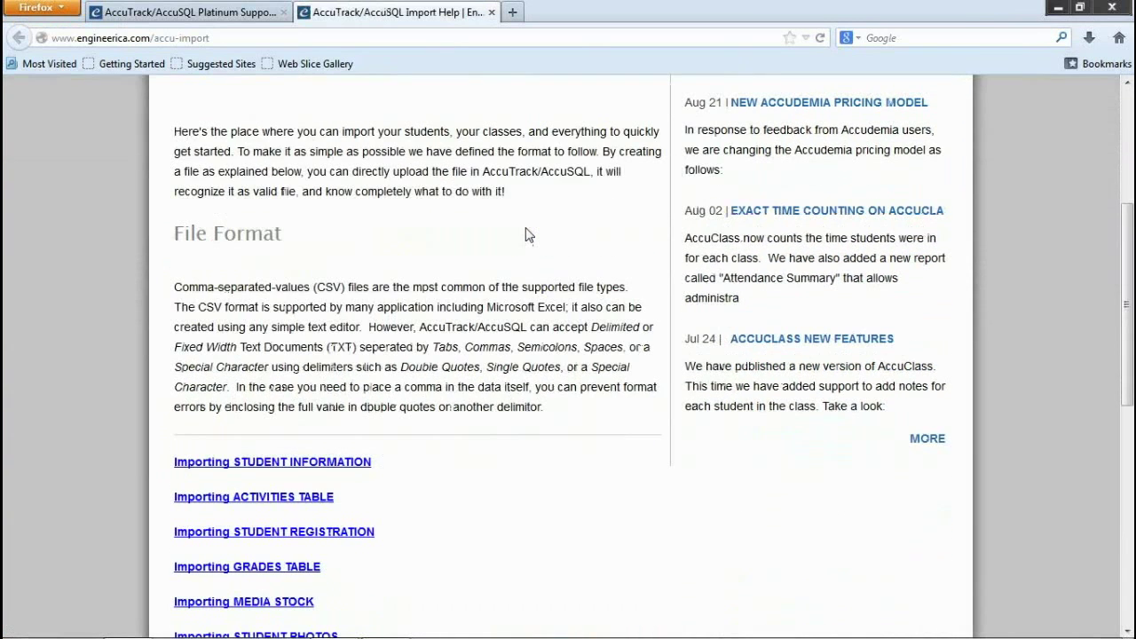
pyautogui.scroll(-2, 526, 234)
pyautogui.scroll(-3, 526, 234)
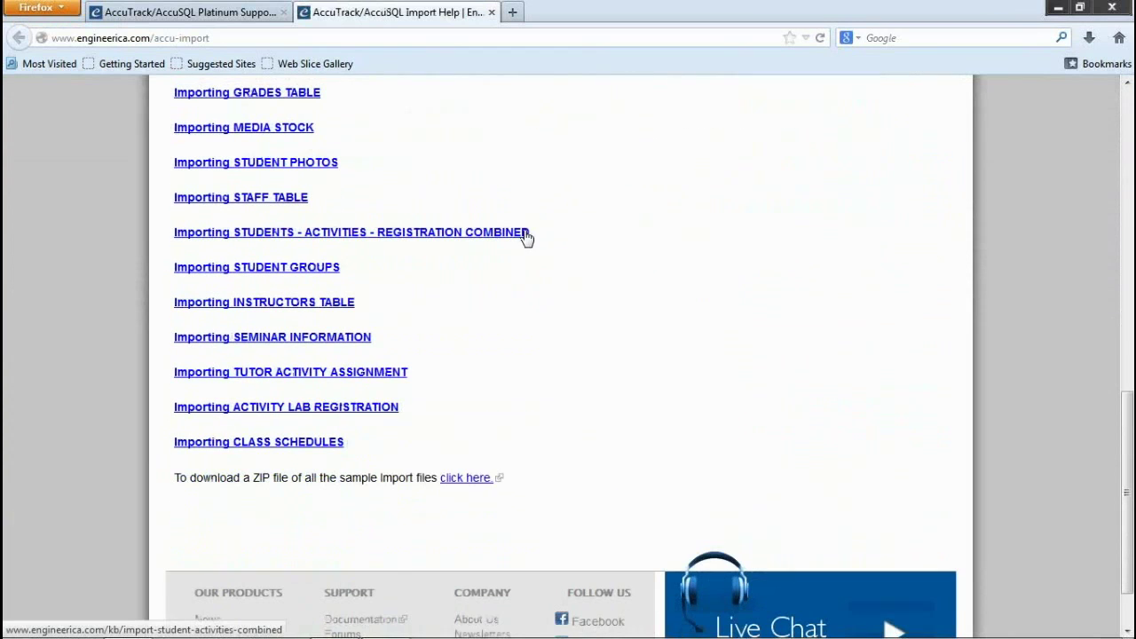
pyautogui.moveTo(203, 479); pyautogui.dragTo(314, 480)
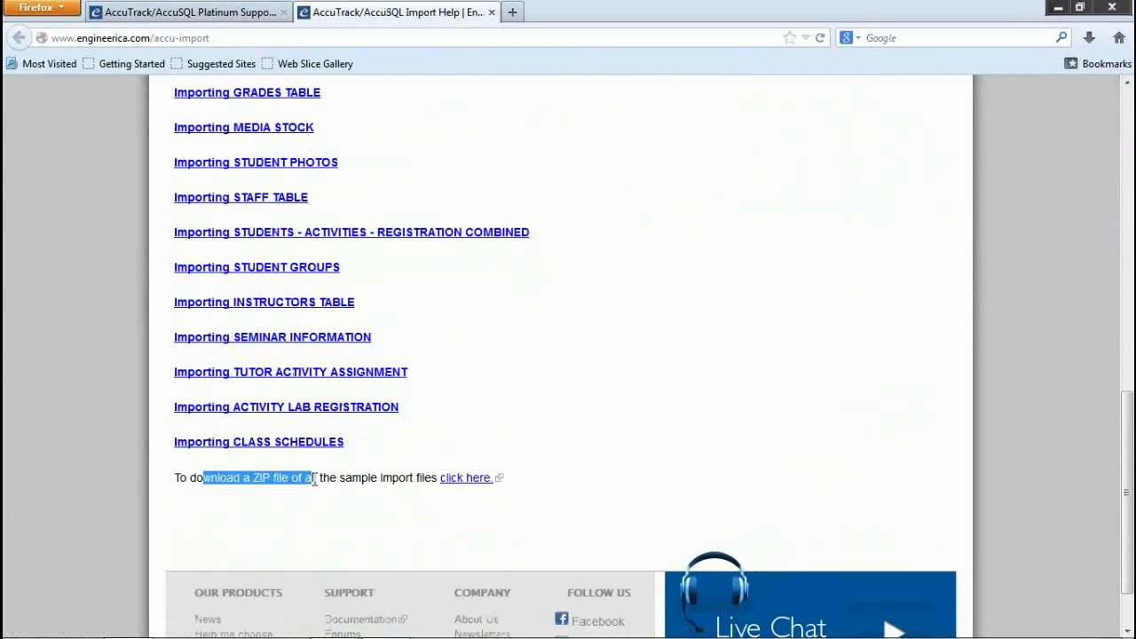
pyautogui.click(565, 436)
pyautogui.scroll(2, 380, 334)
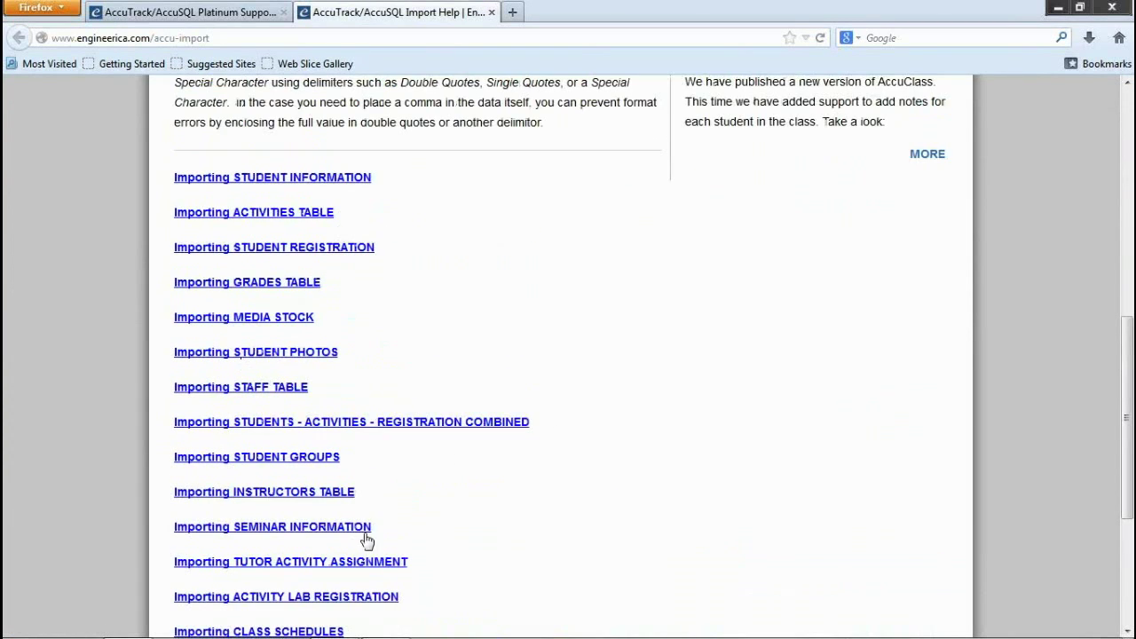
# - Read the Importing STUDENT INFORMATION help page
pyautogui.click(301, 188)
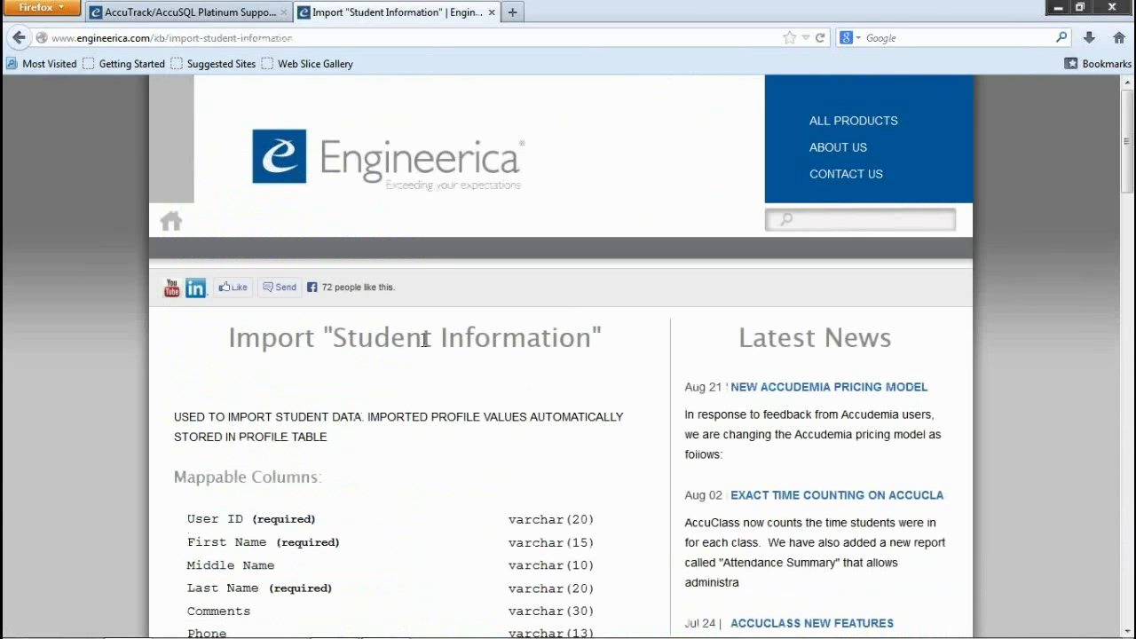
pyautogui.scroll(-5, 417, 346)
pyautogui.scroll(-5, 403, 352)
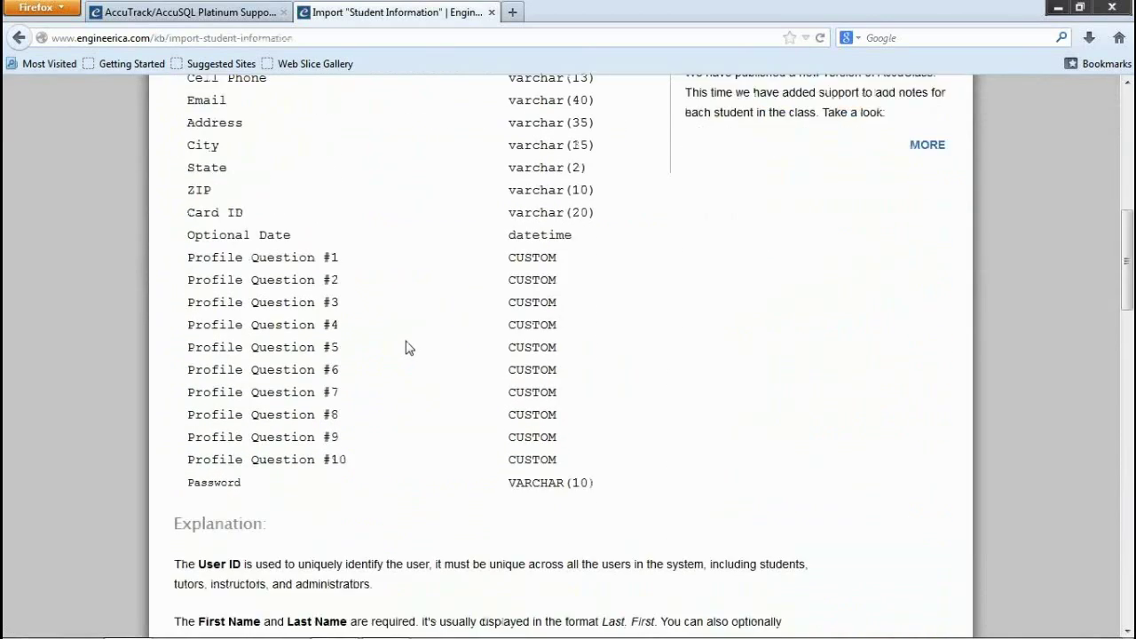
pyautogui.scroll(-3, 408, 347)
pyautogui.scroll(-10, 408, 347)
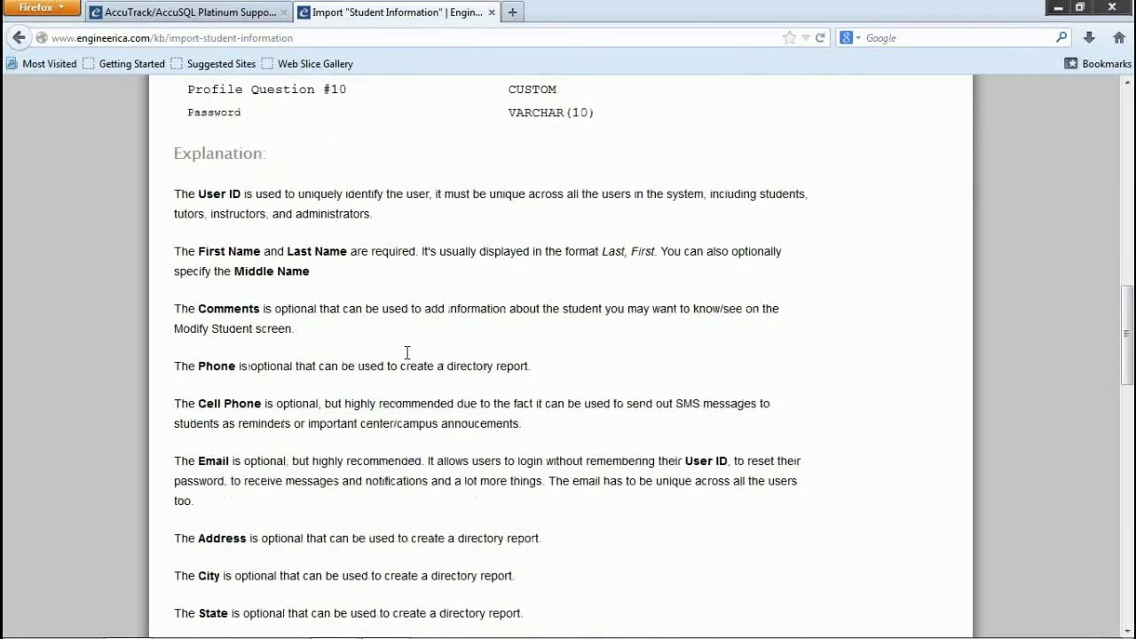
pyautogui.scroll(-4, 410, 363)
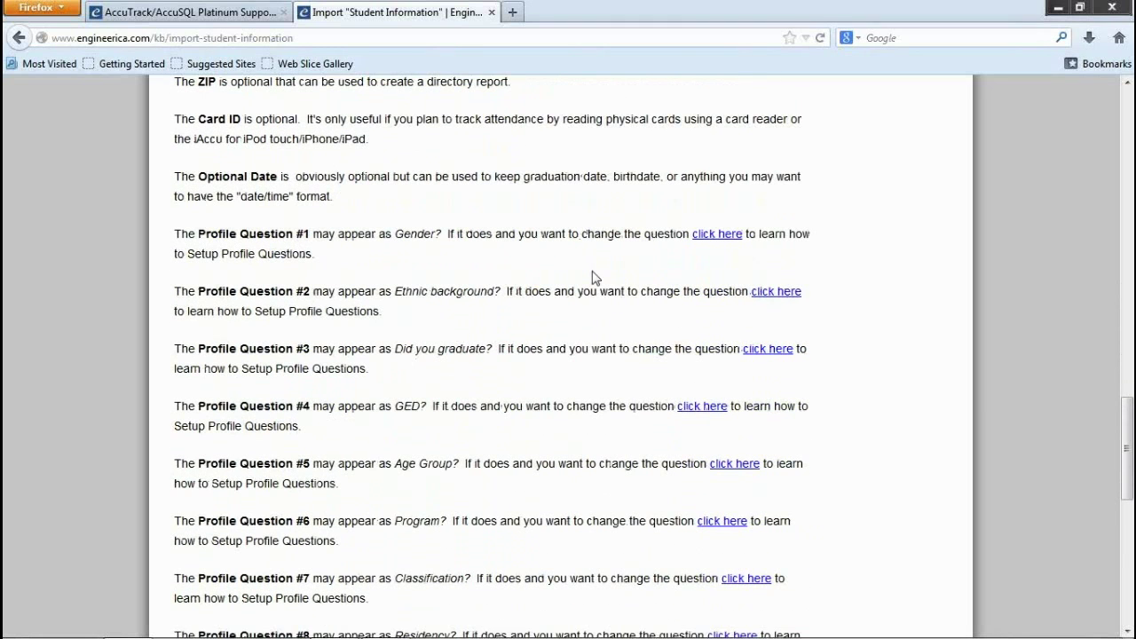
# - Read the Setup Profile Questions article, close its tab and minimize Firefox
pyautogui.click(729, 236)
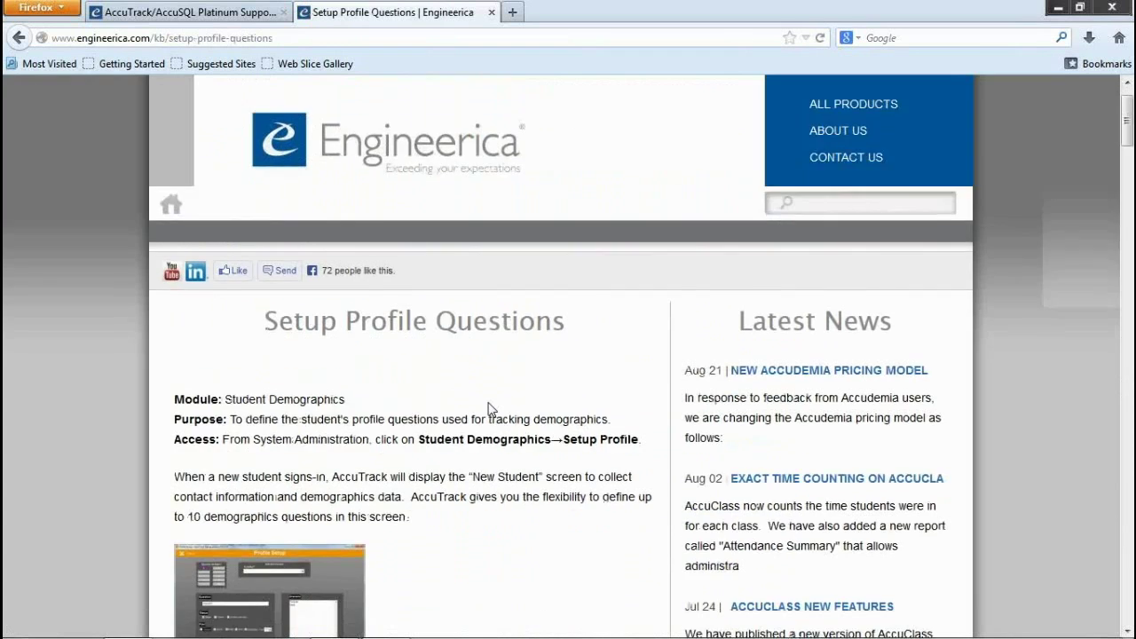
pyautogui.scroll(-6, 491, 410)
pyautogui.scroll(-7, 494, 412)
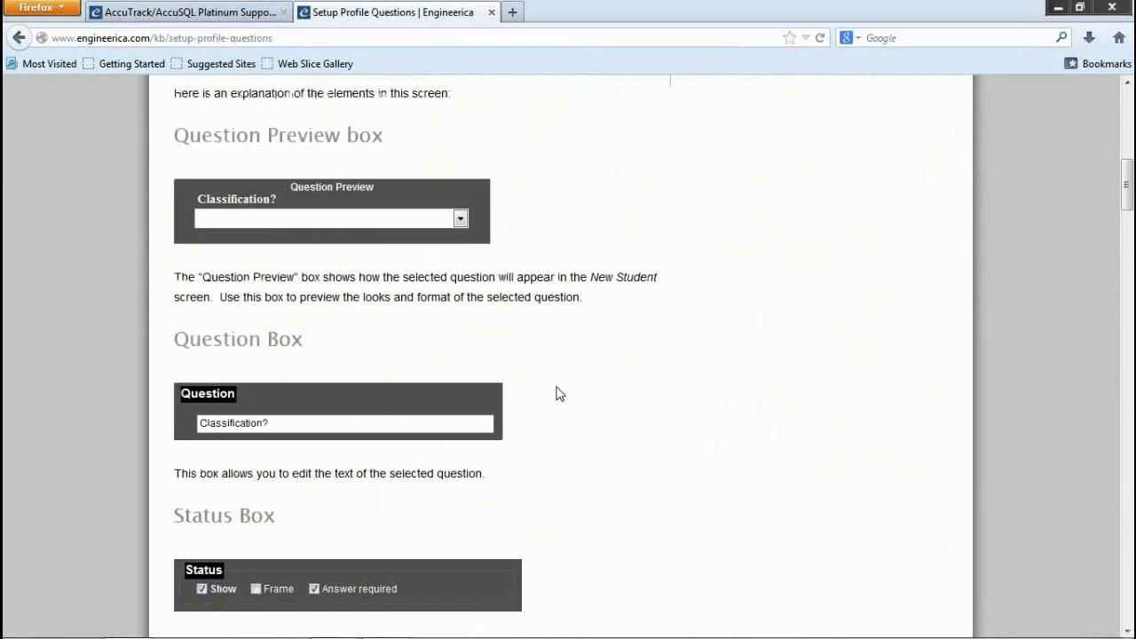
pyautogui.scroll(-4, 558, 393)
pyautogui.scroll(8, 577, 400)
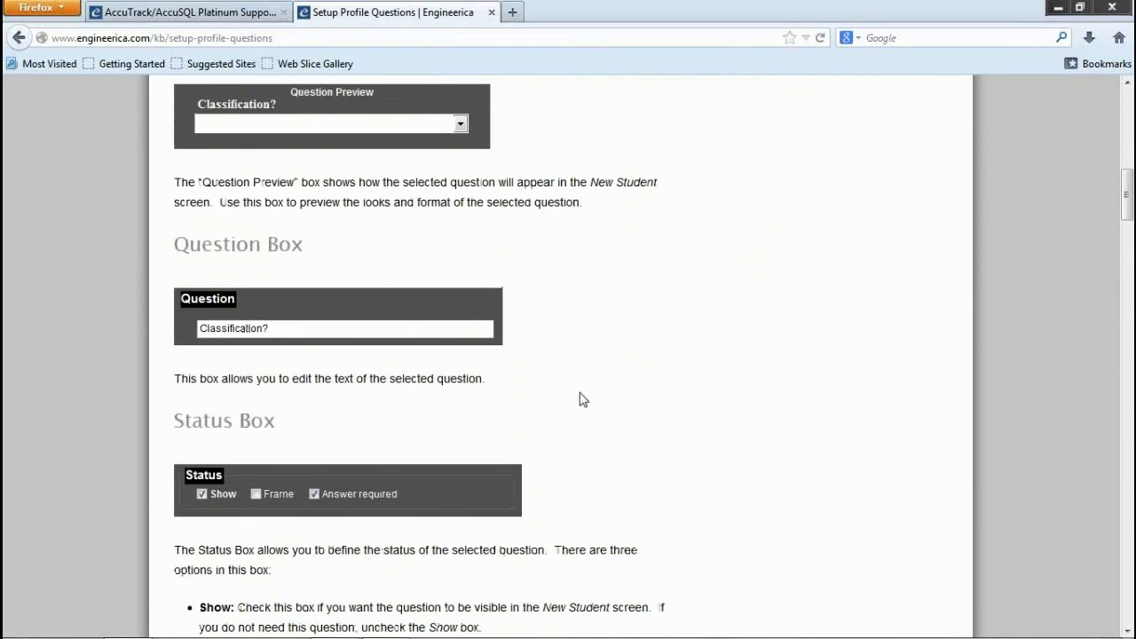
pyautogui.scroll(6, 581, 399)
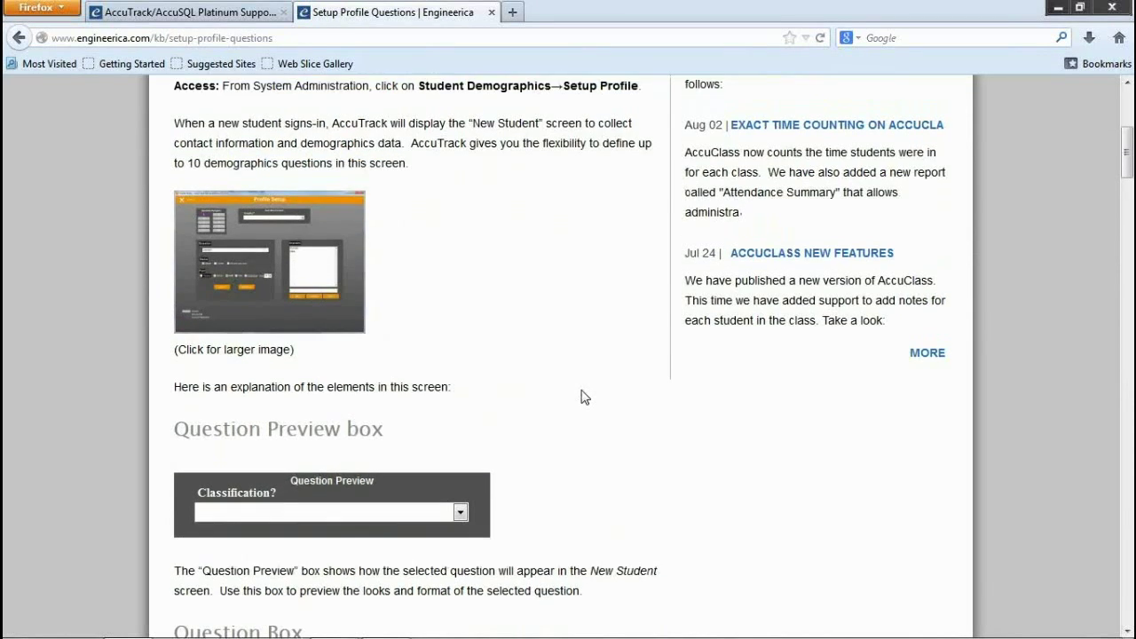
pyautogui.click(491, 12)
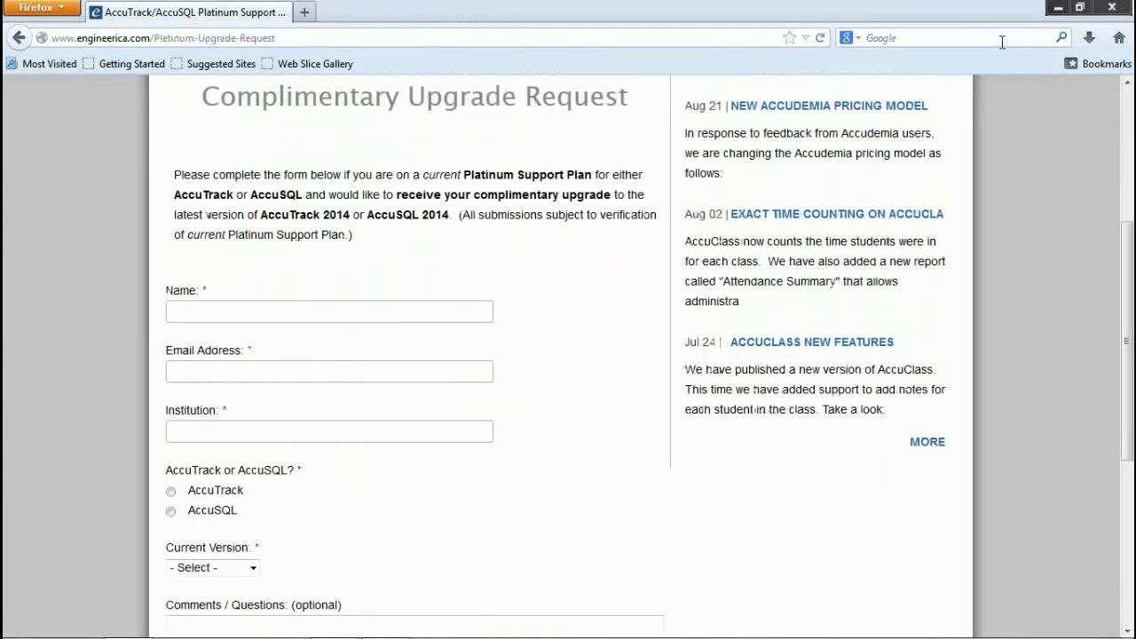
pyautogui.click(1058, 9)
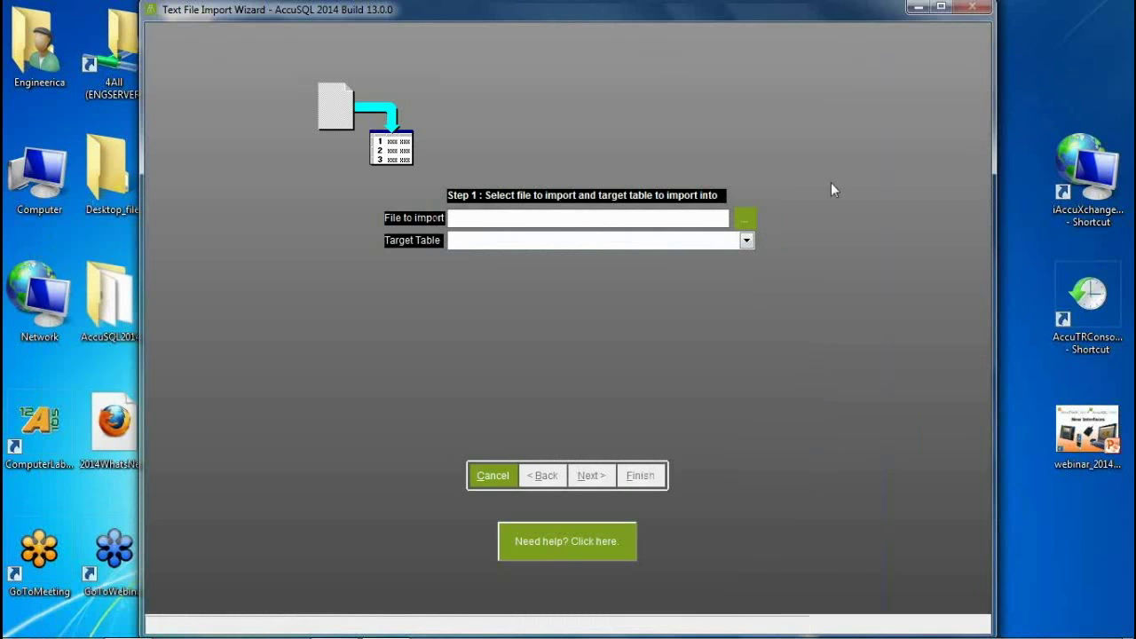
# - Choose Desktop class_sched_registration.txt, target the Class Schedules table, and advance to the file-type step
pyautogui.click(744, 225)
pyautogui.click(382, 266)
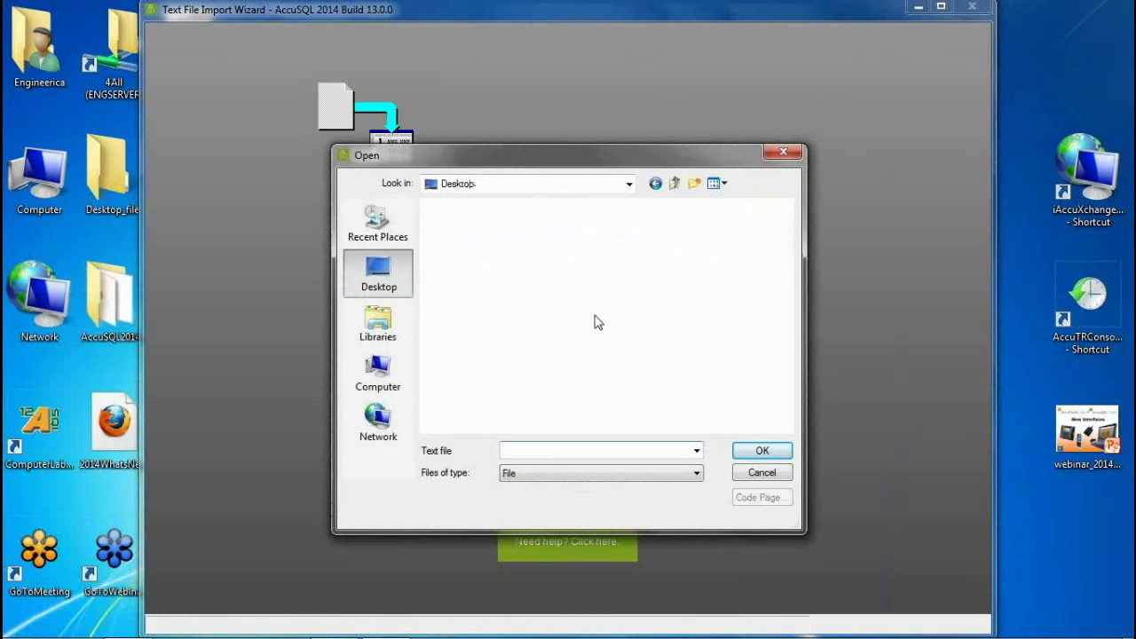
pyautogui.click(494, 396)
pyautogui.click(762, 450)
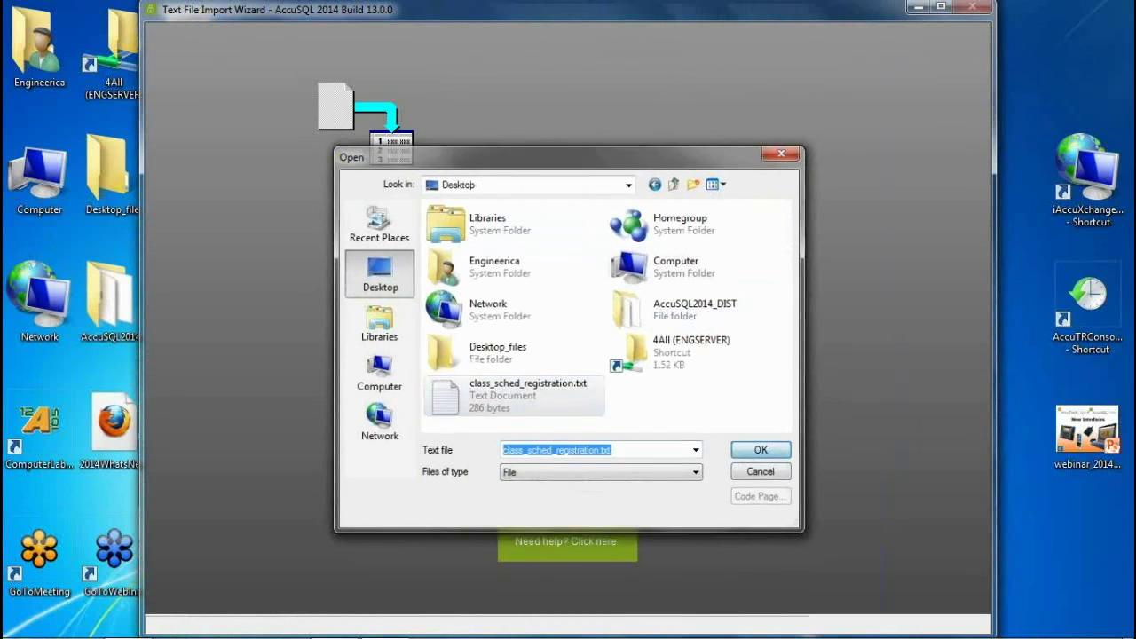
pyautogui.click(546, 240)
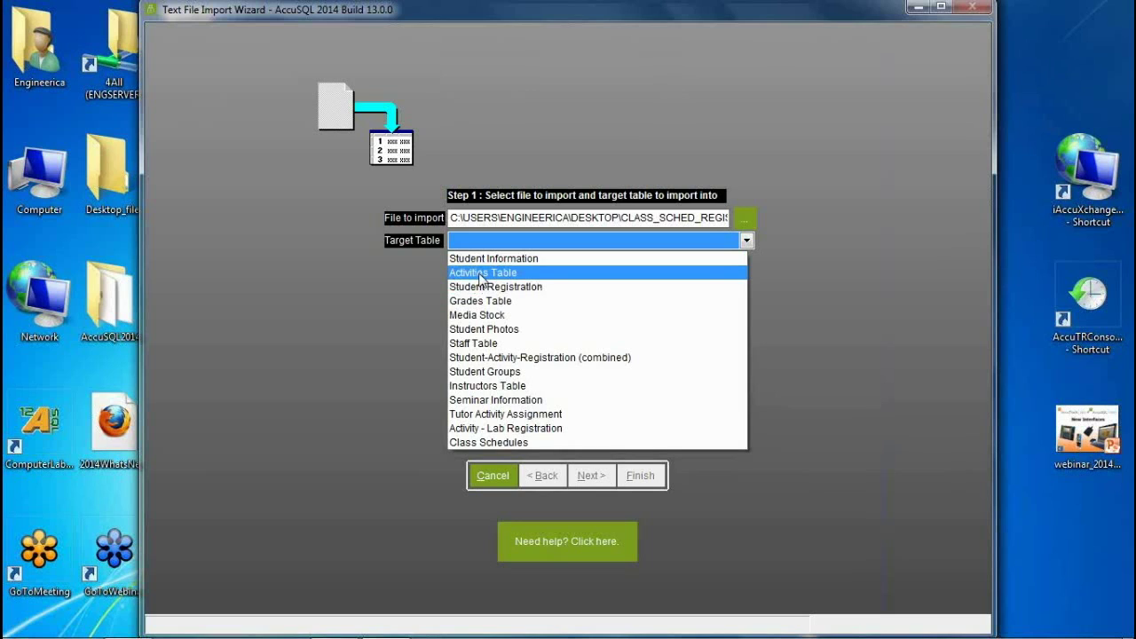
pyautogui.click(466, 442)
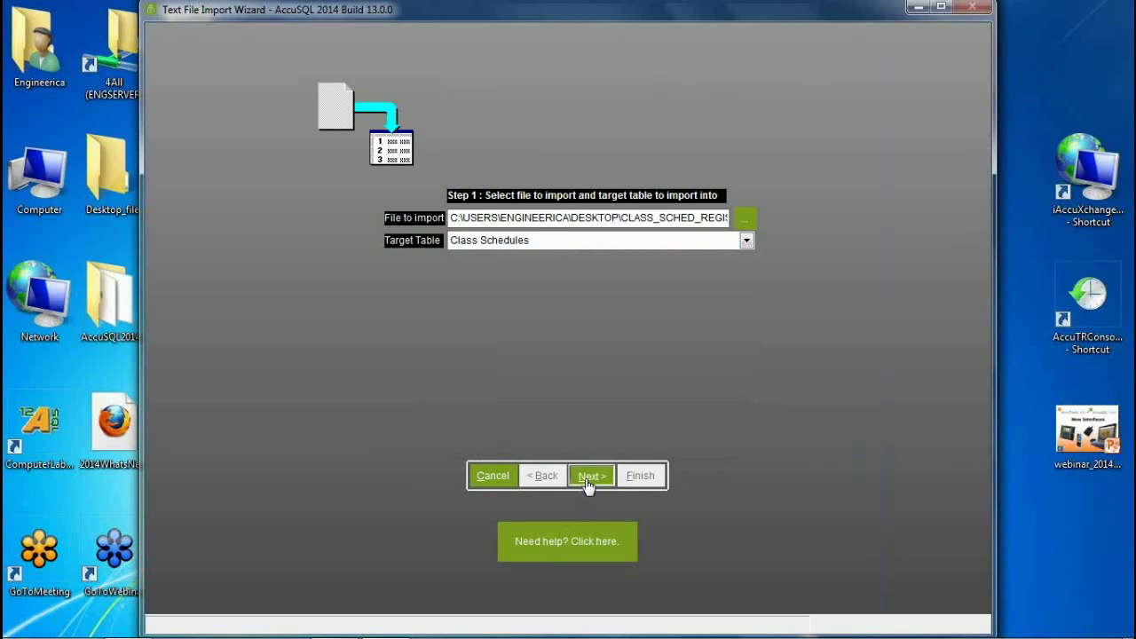
pyautogui.click(590, 477)
# - Set the file type to Delimited and clear the automatic column mappings
pyautogui.click(448, 163)
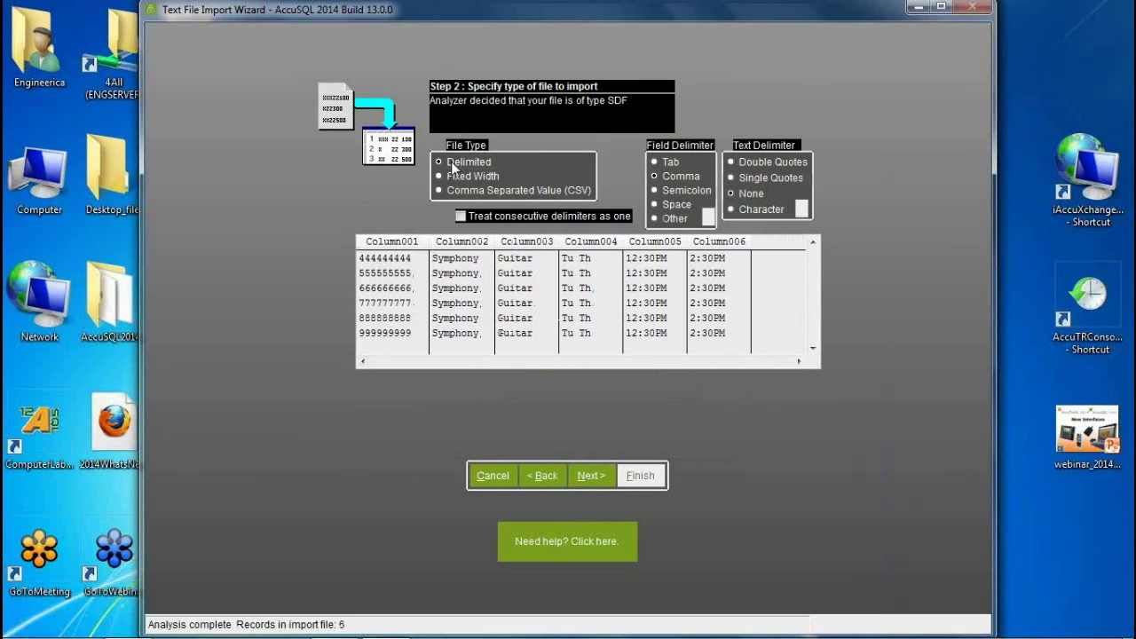
pyautogui.click(590, 476)
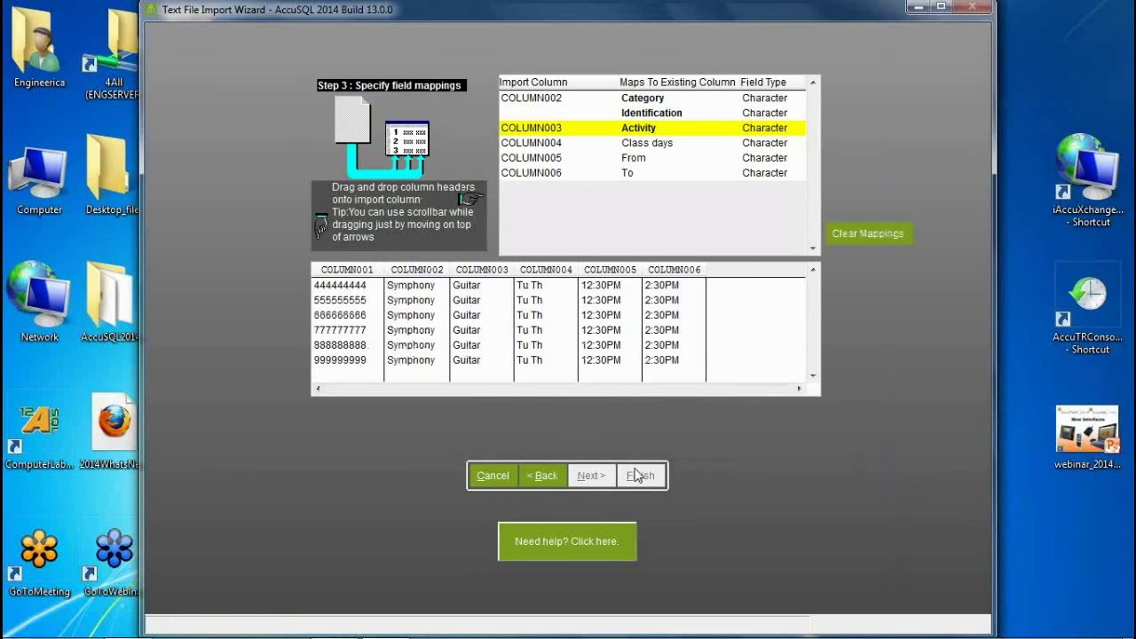
pyautogui.click(873, 236)
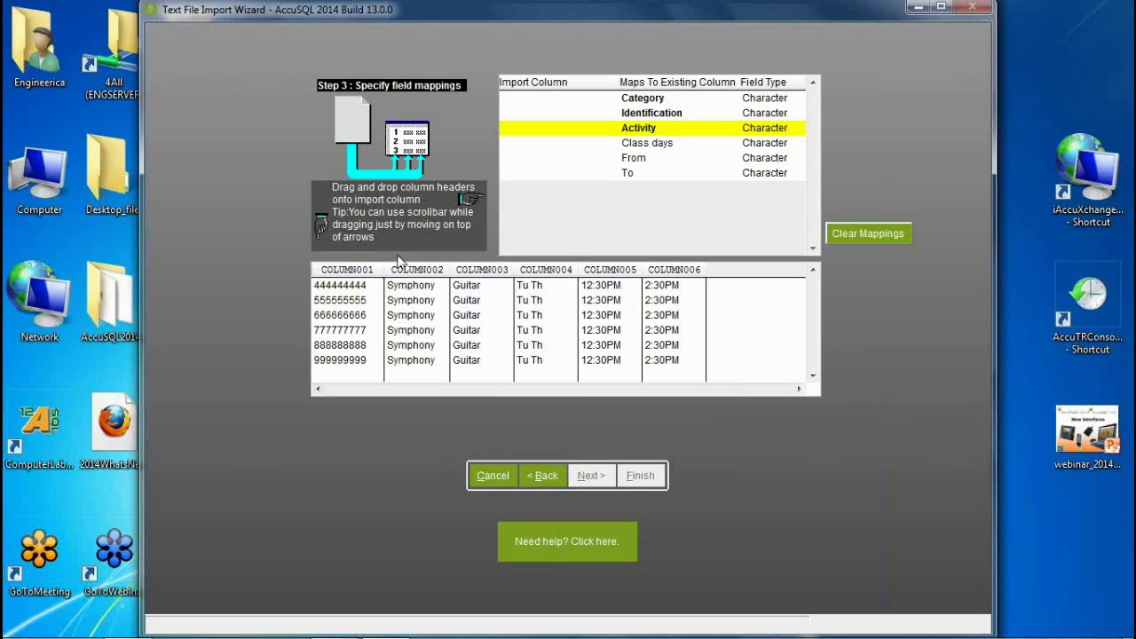
# - Map COLUMN002–006 to Category, Activity, Class days, From and To
pyautogui.moveTo(312, 269); pyautogui.dragTo(284, 213)
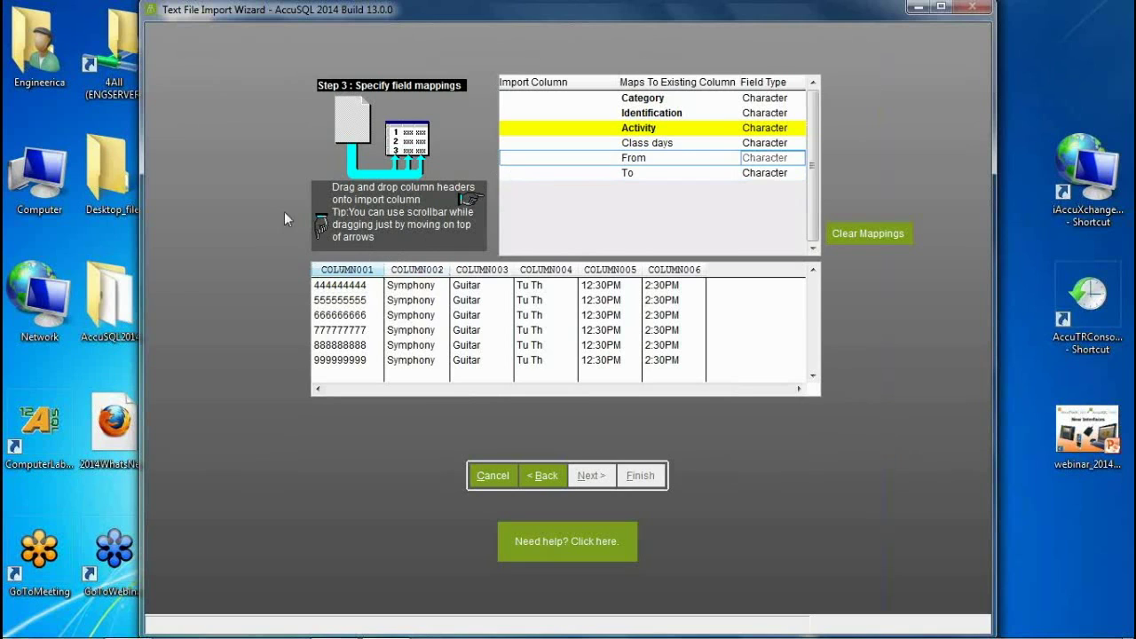
pyautogui.moveTo(414, 276); pyautogui.dragTo(512, 96)
pyautogui.moveTo(479, 270); pyautogui.dragTo(531, 129)
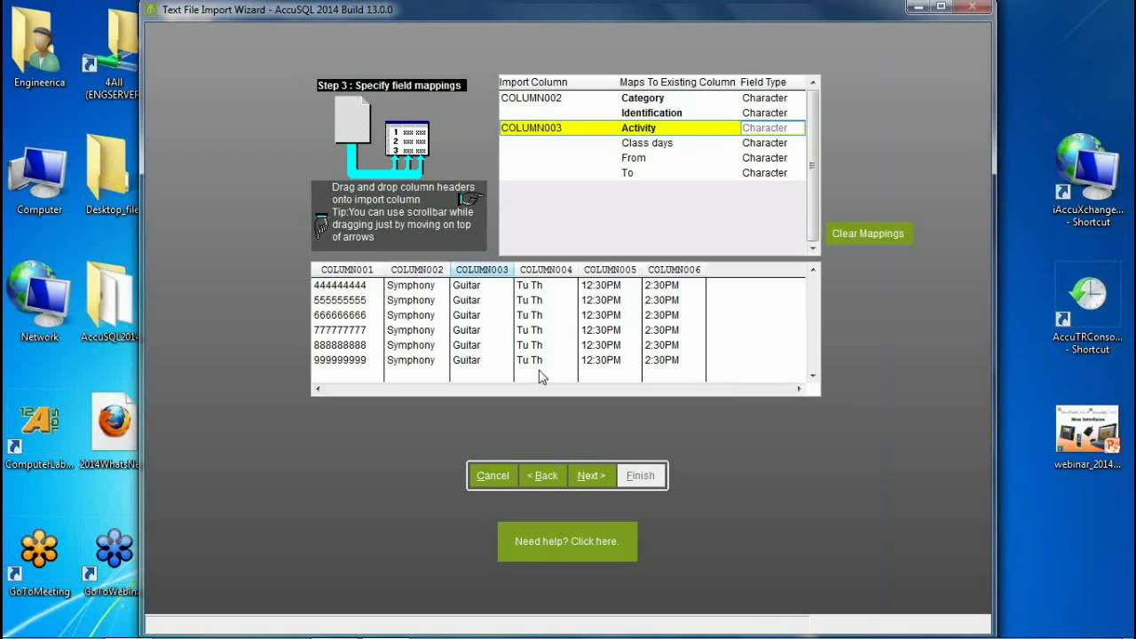
pyautogui.moveTo(541, 268); pyautogui.dragTo(524, 143)
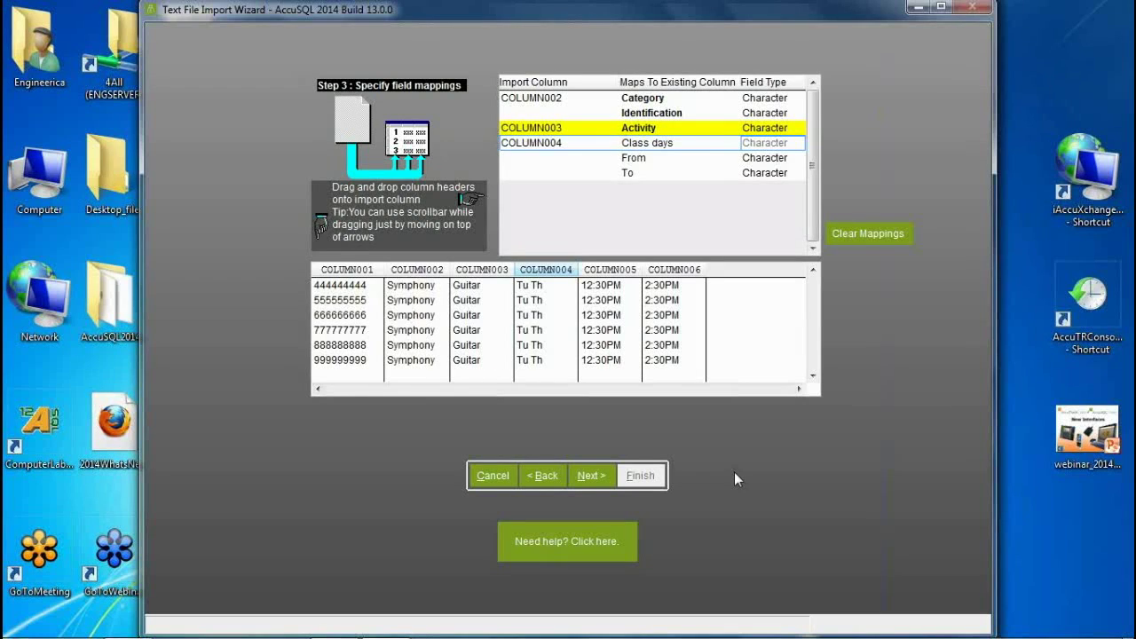
pyautogui.moveTo(610, 270); pyautogui.dragTo(531, 173)
pyautogui.moveTo(673, 270); pyautogui.dragTo(536, 177)
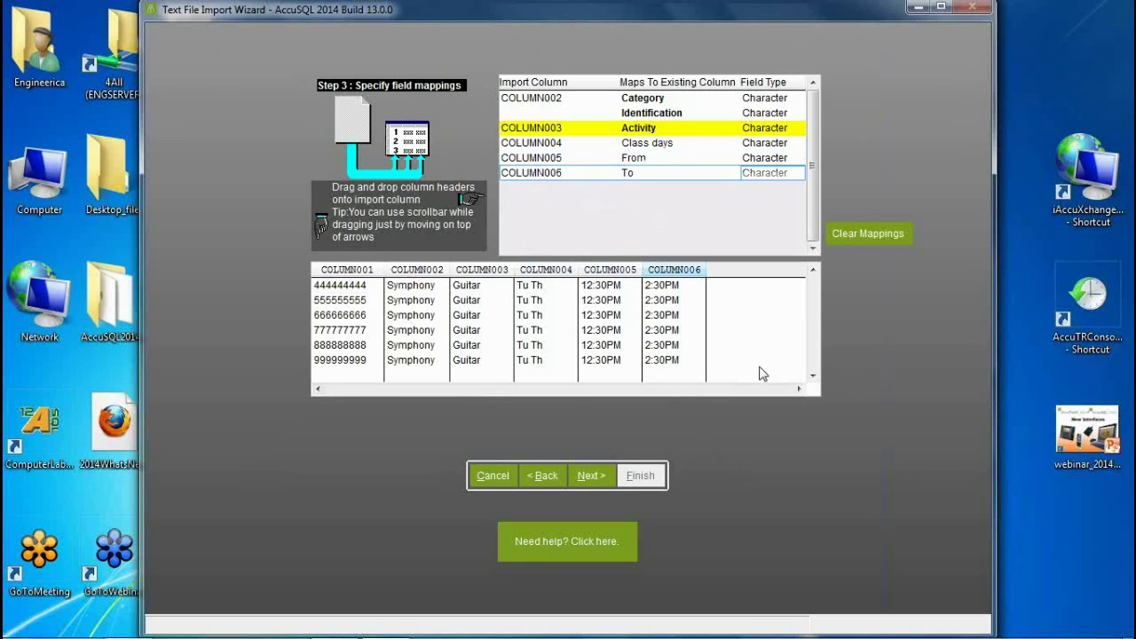
# - Import all records and dismiss the results: 1 imported, 5 rejected as duplicates
pyautogui.click(589, 475)
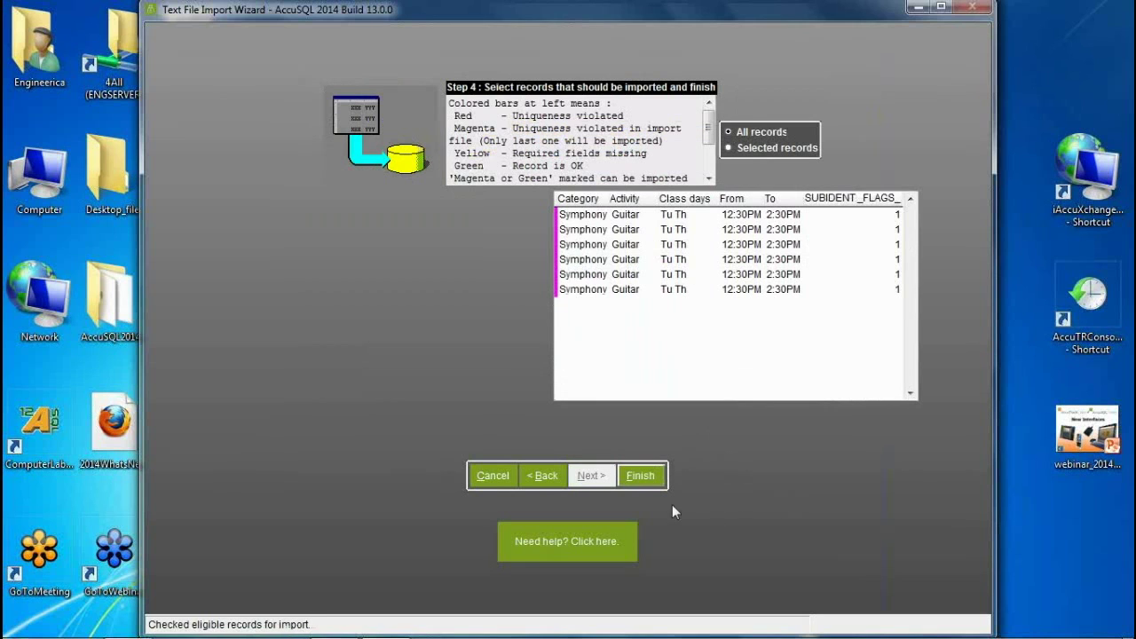
pyautogui.click(642, 476)
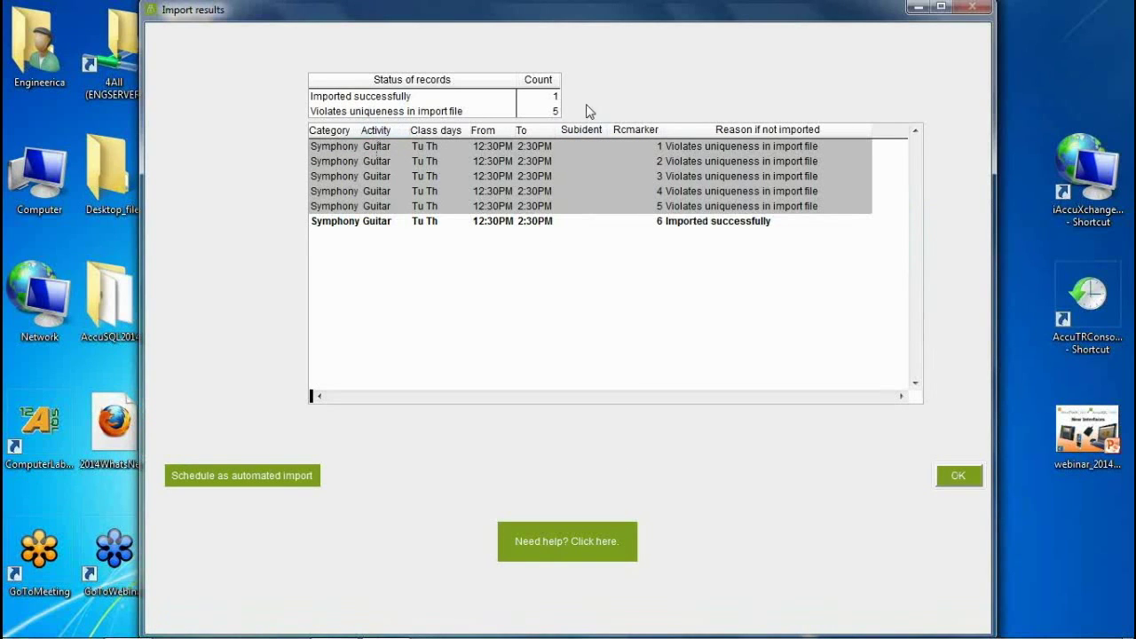
pyautogui.click(958, 478)
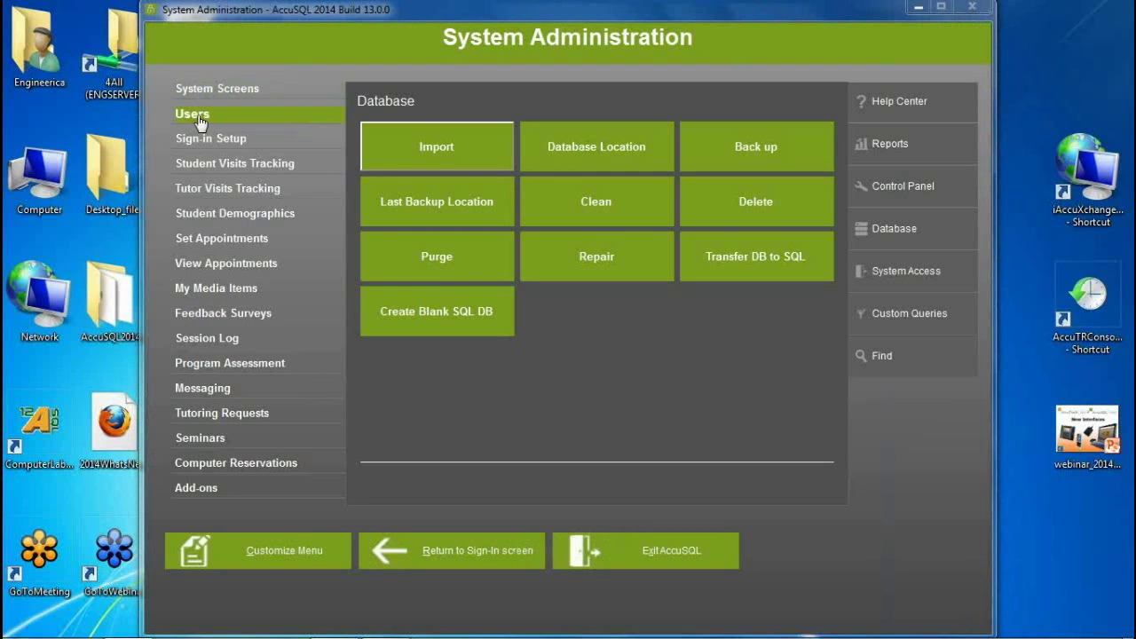
# - View Symphony > Guitar's activity schedule in Categories & Activities: Tuesday/Thursday 12:30PM–2:30PM
pyautogui.click(196, 114)
pyautogui.click(217, 89)
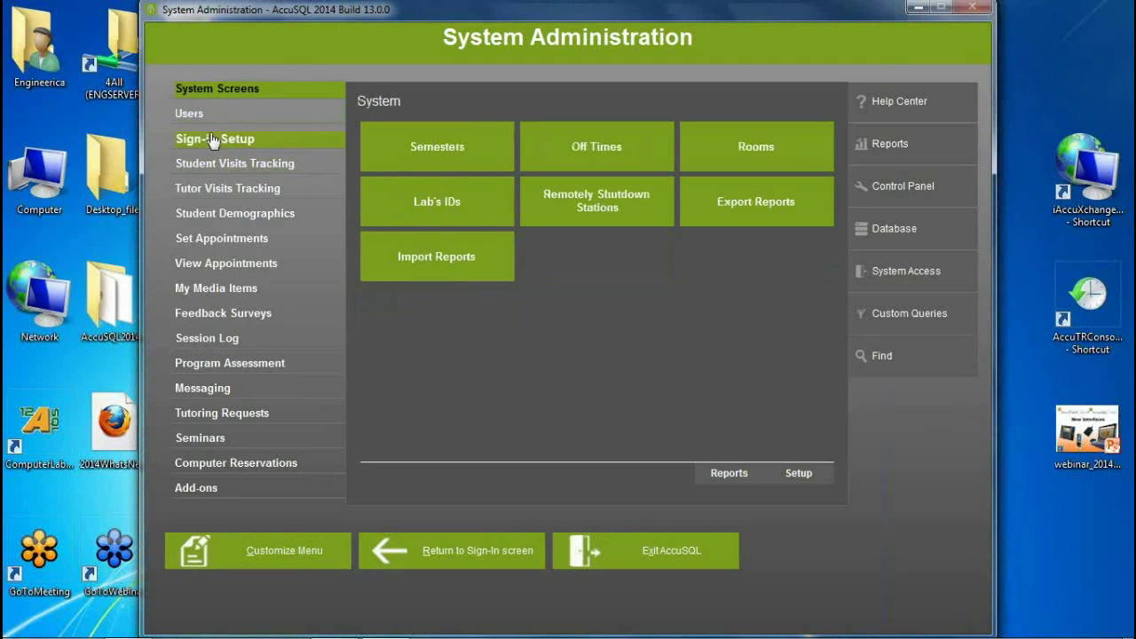
pyautogui.click(215, 138)
pyautogui.click(444, 165)
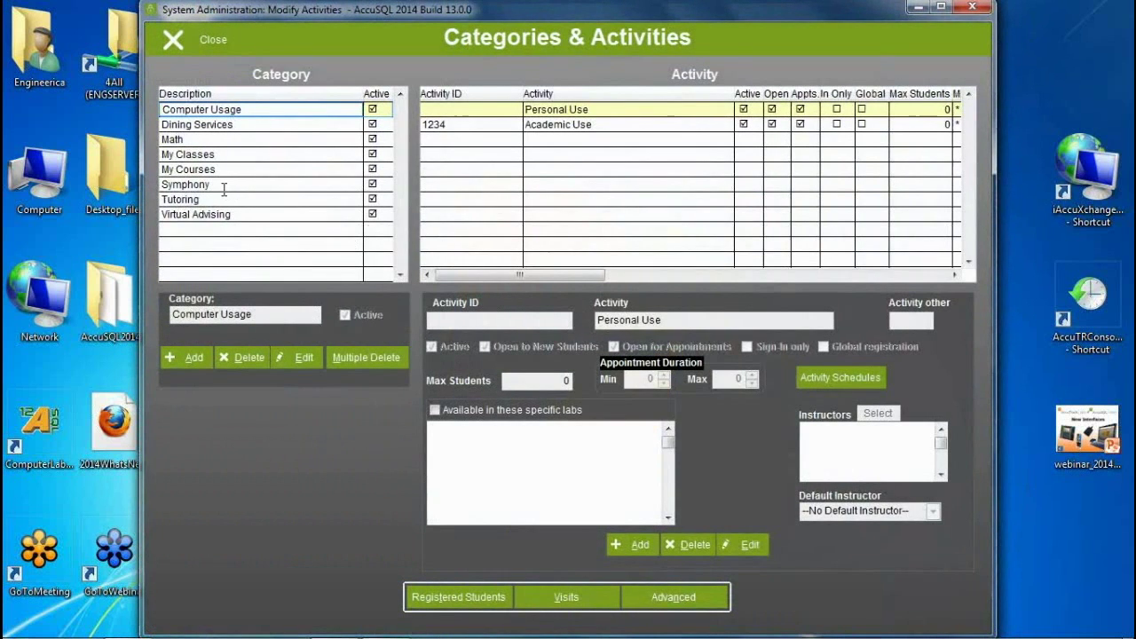
pyautogui.click(223, 189)
pyautogui.click(554, 139)
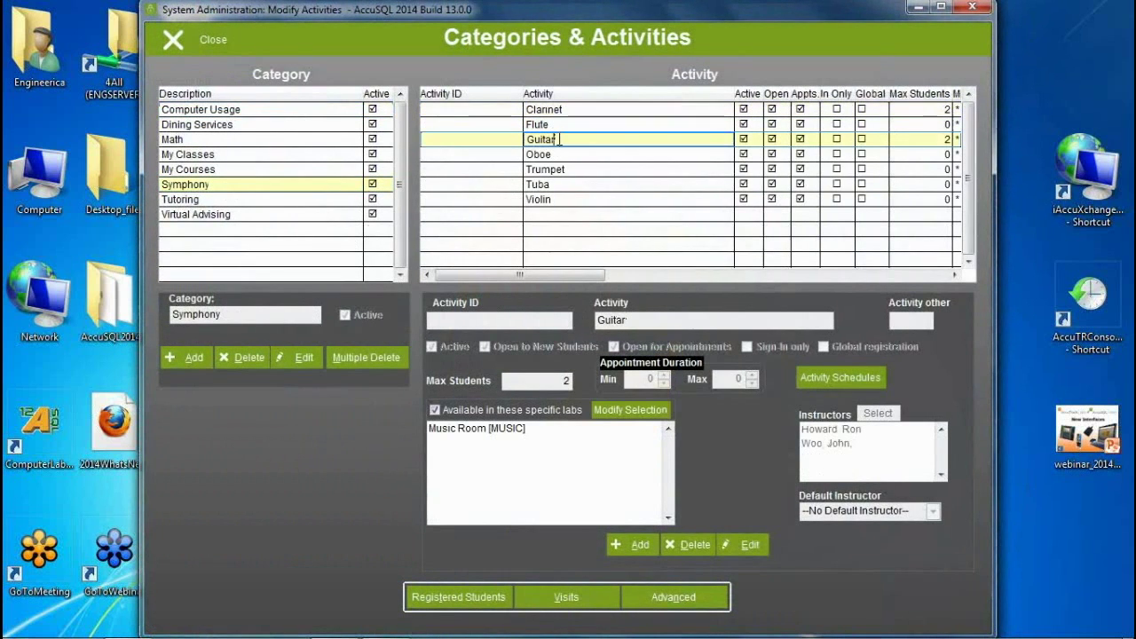
pyautogui.click(820, 377)
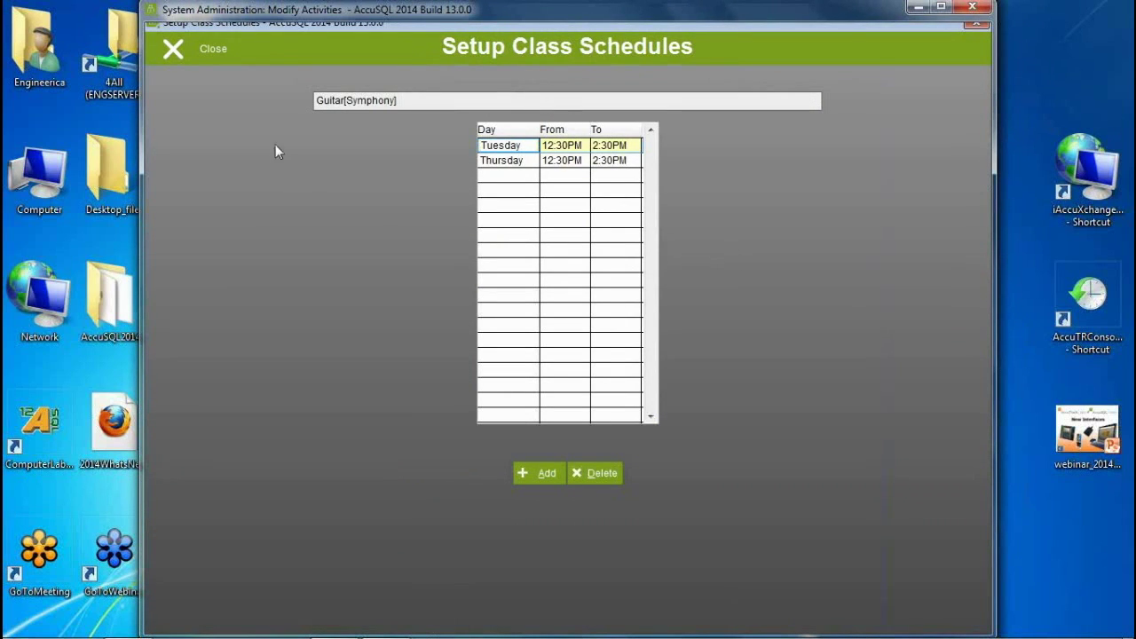
# - Close the schedule and the Categories & Activities editor, returning to the Users options
pyautogui.click(212, 51)
pyautogui.click(165, 46)
pyautogui.click(244, 122)
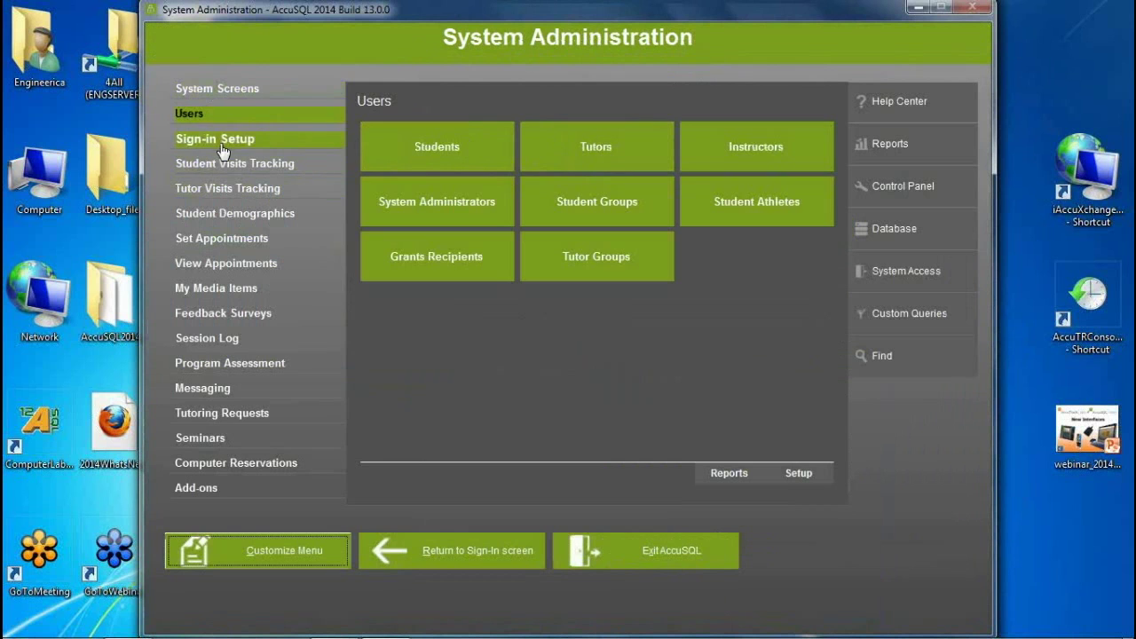
# - Start a new Text File Import Wizard from the Database options
pyautogui.click(221, 148)
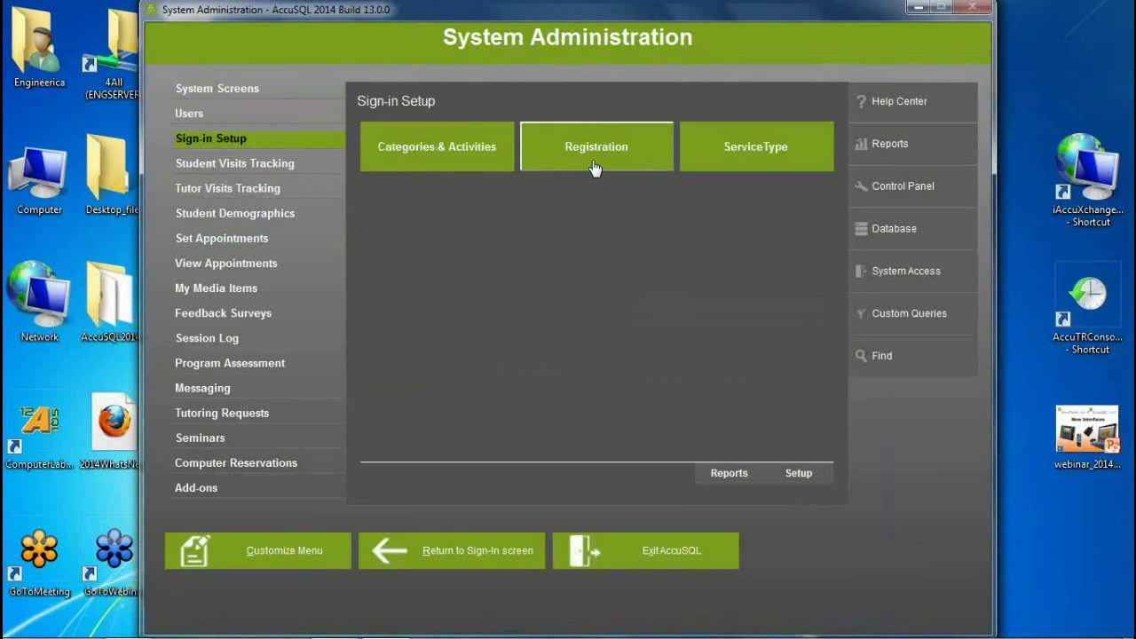
pyautogui.click(887, 232)
pyautogui.click(451, 144)
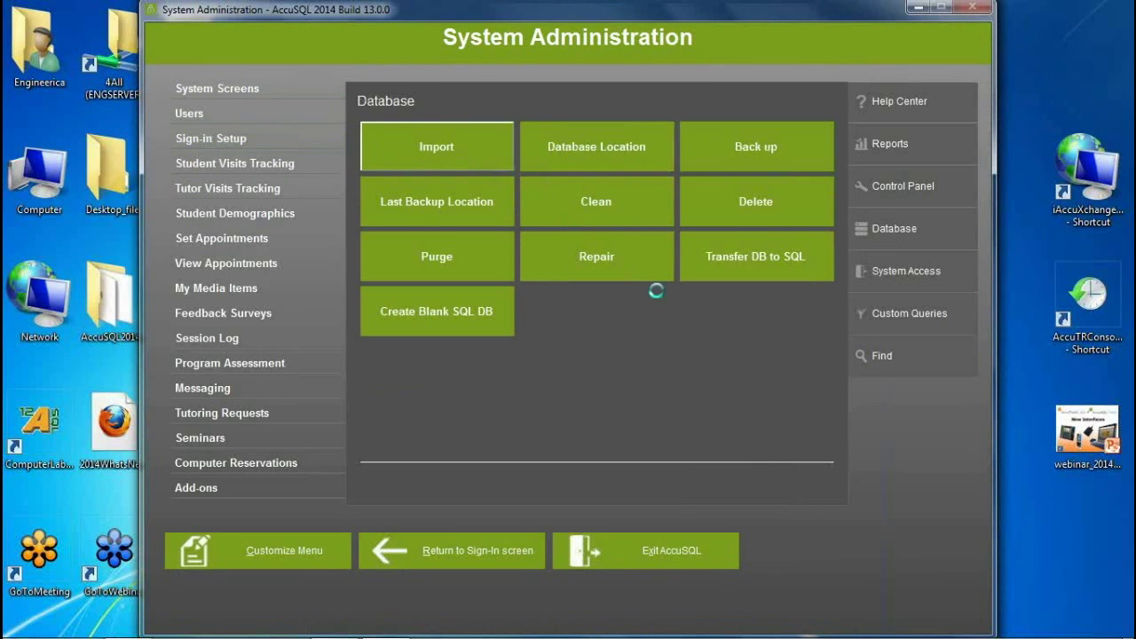
# - Choose the class schedule text file and the Student Registration target table
pyautogui.click(745, 218)
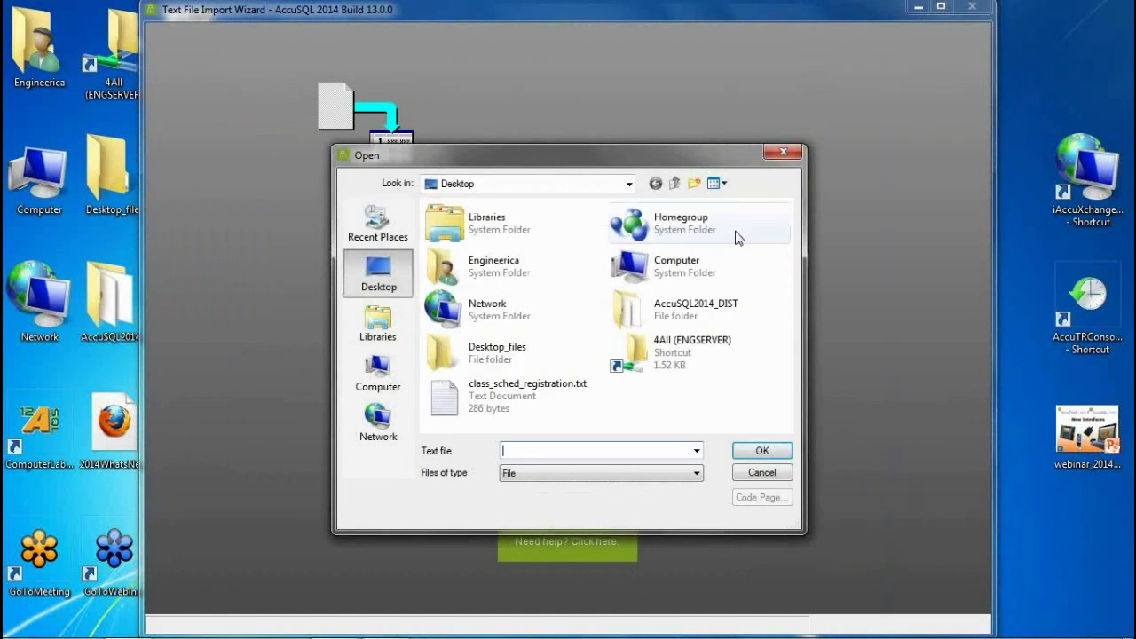
pyautogui.click(503, 393)
pyautogui.click(762, 452)
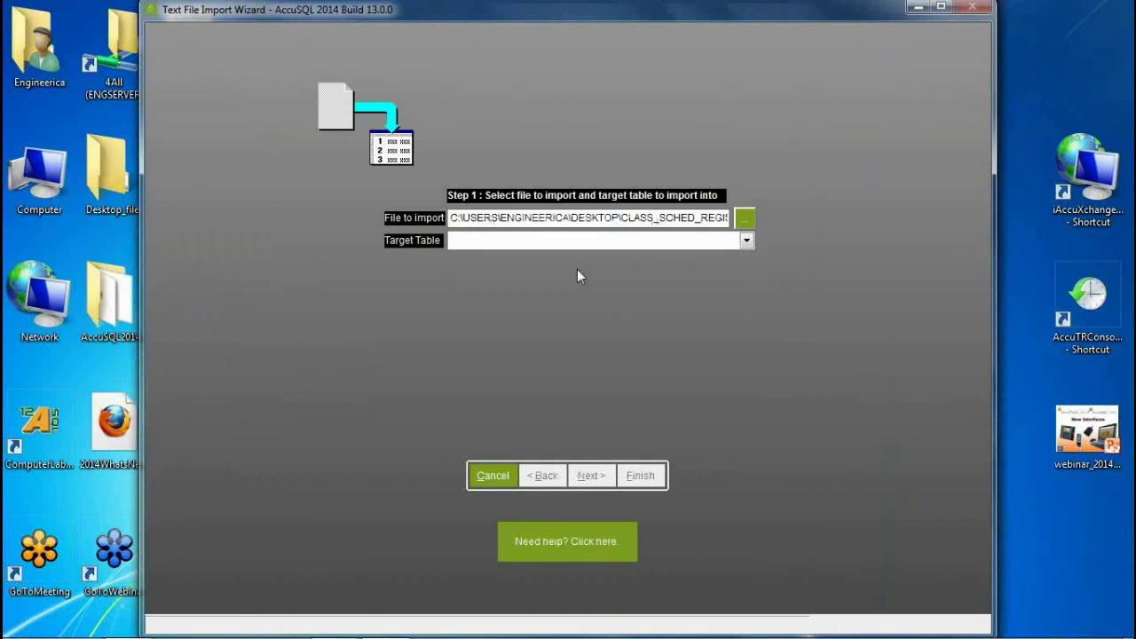
pyautogui.click(558, 245)
pyautogui.click(550, 286)
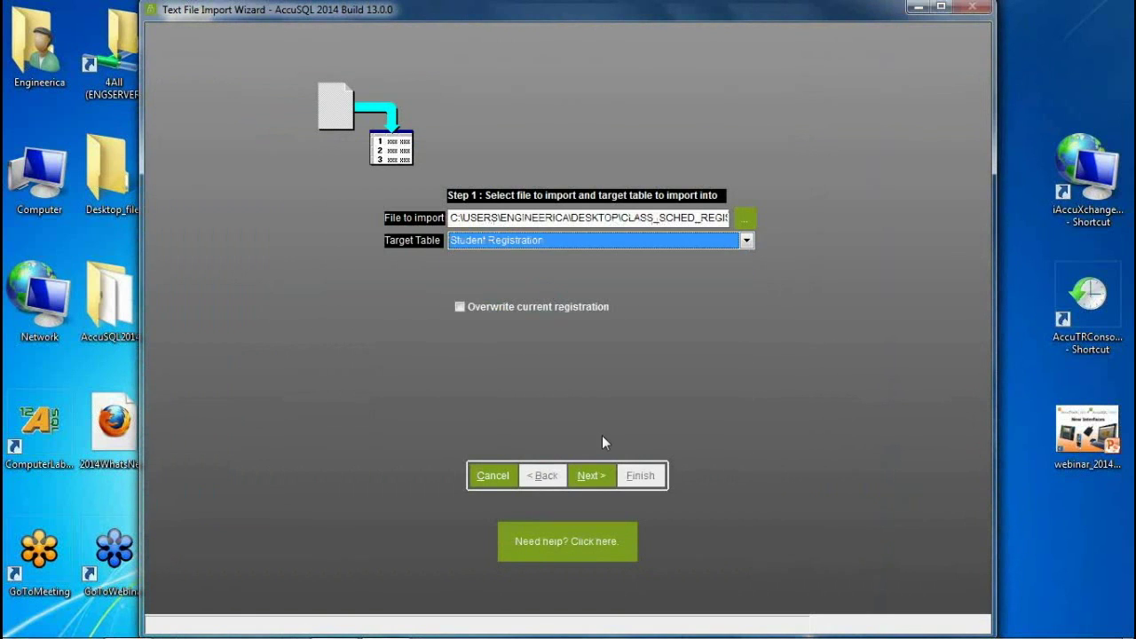
pyautogui.click(591, 477)
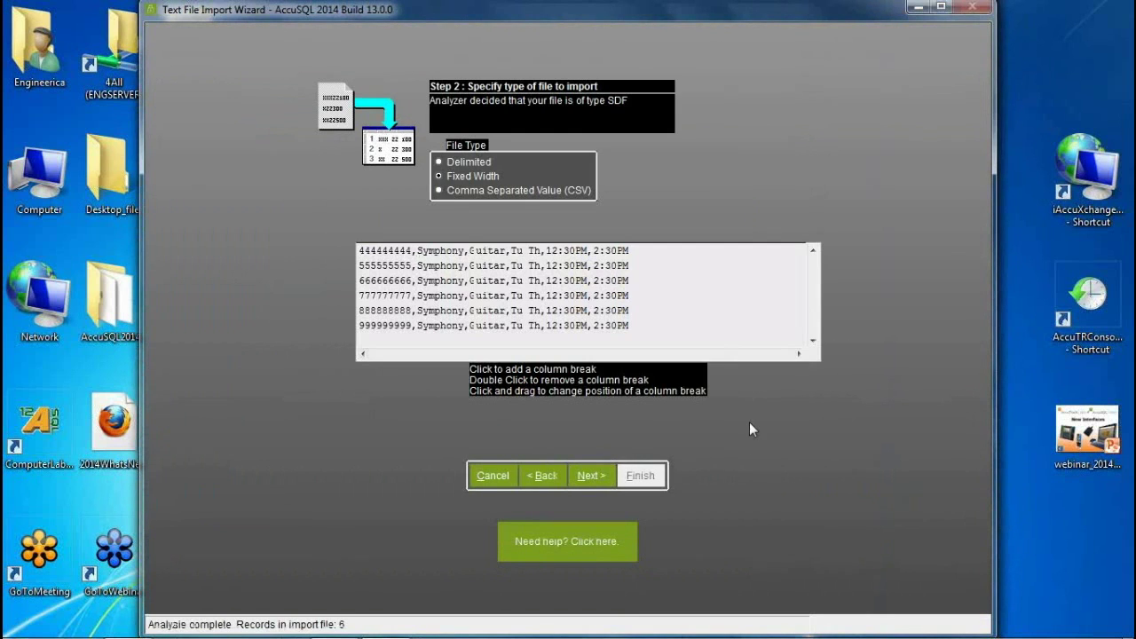
# - Set the file type to Delimited and map COLUMN001–003 to User Id, Category and Activity
pyautogui.click(470, 162)
pyautogui.click(590, 476)
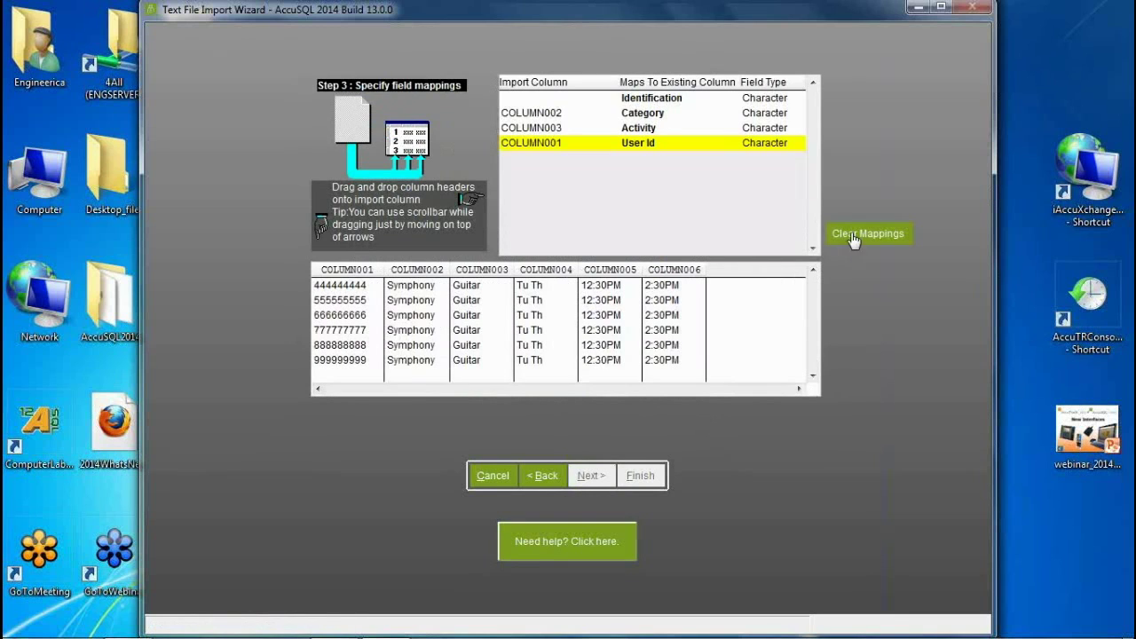
pyautogui.moveTo(346, 270); pyautogui.dragTo(515, 147)
pyautogui.moveTo(408, 272); pyautogui.dragTo(517, 133)
pyautogui.moveTo(477, 271); pyautogui.dragTo(519, 130)
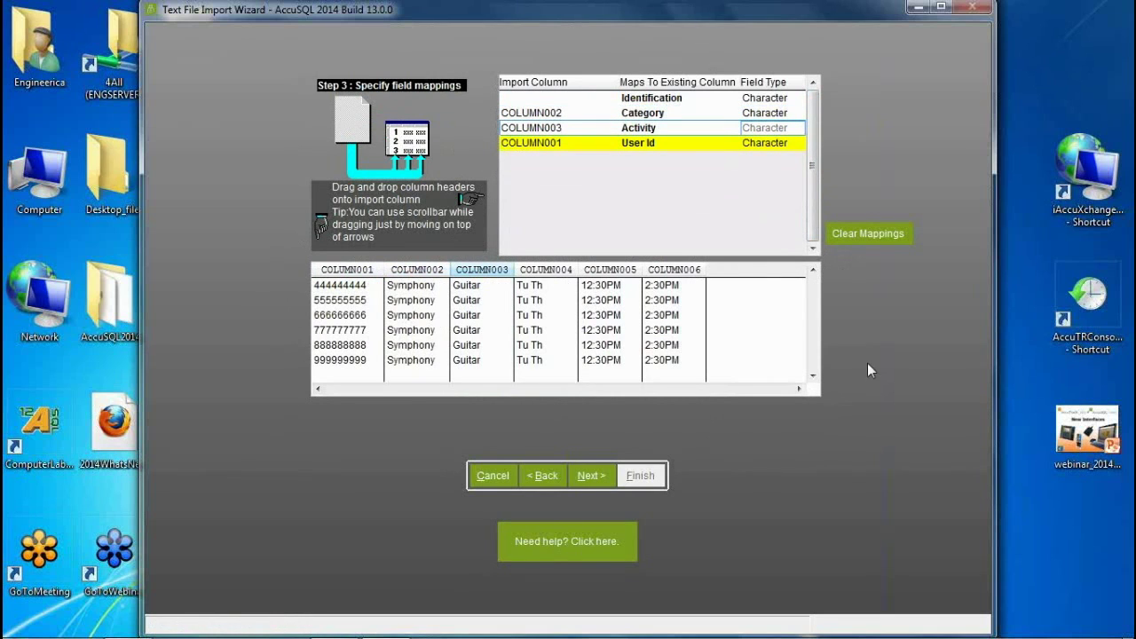
# - Import all six records and close the import results
pyautogui.click(591, 475)
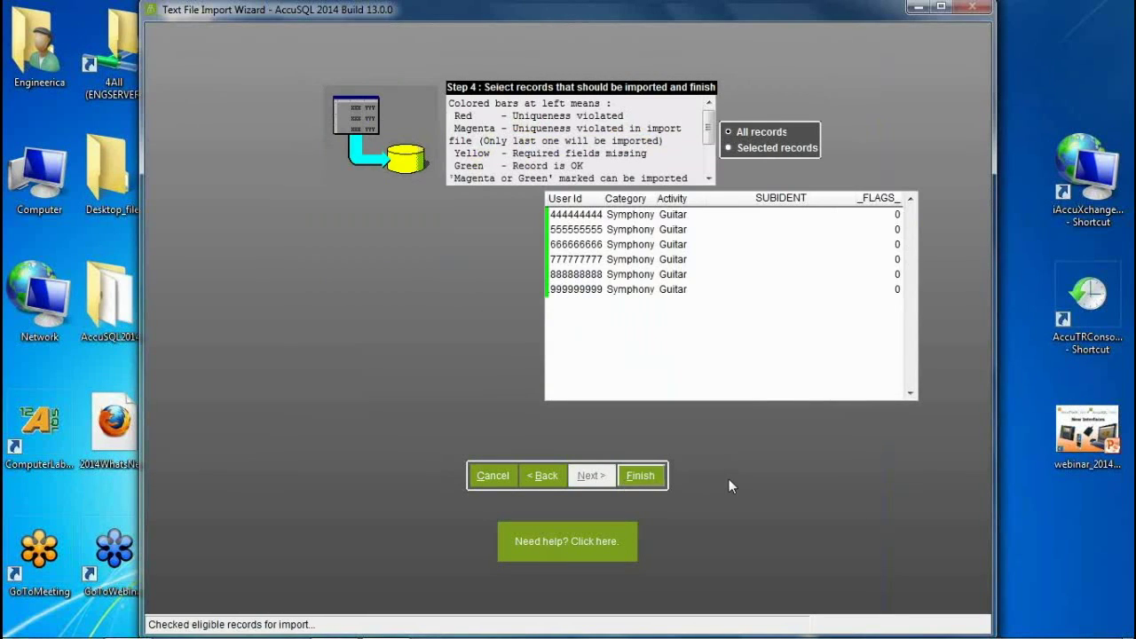
pyautogui.click(640, 476)
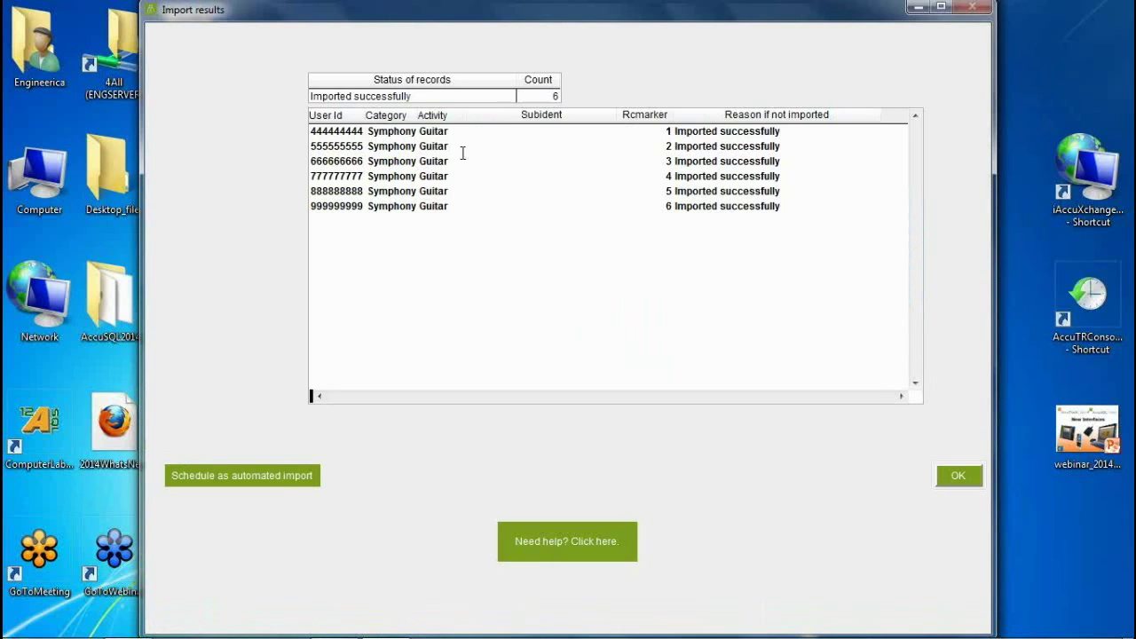
pyautogui.click(964, 479)
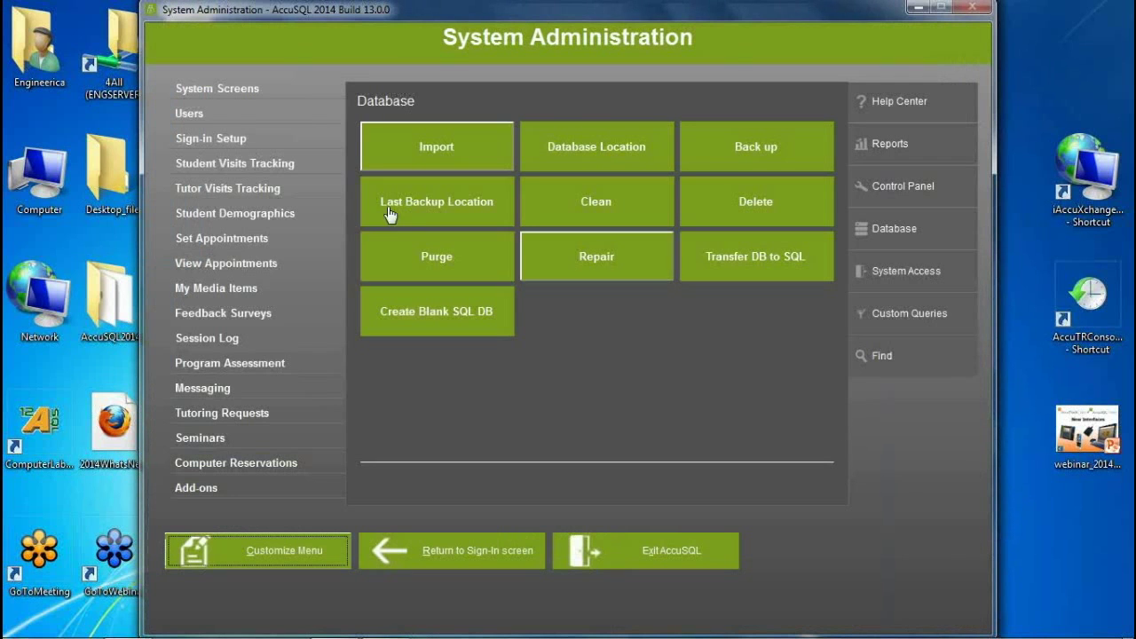
# - Check Registration for Symphony - Guitar, showing six selected students, then close the window
pyautogui.click(230, 122)
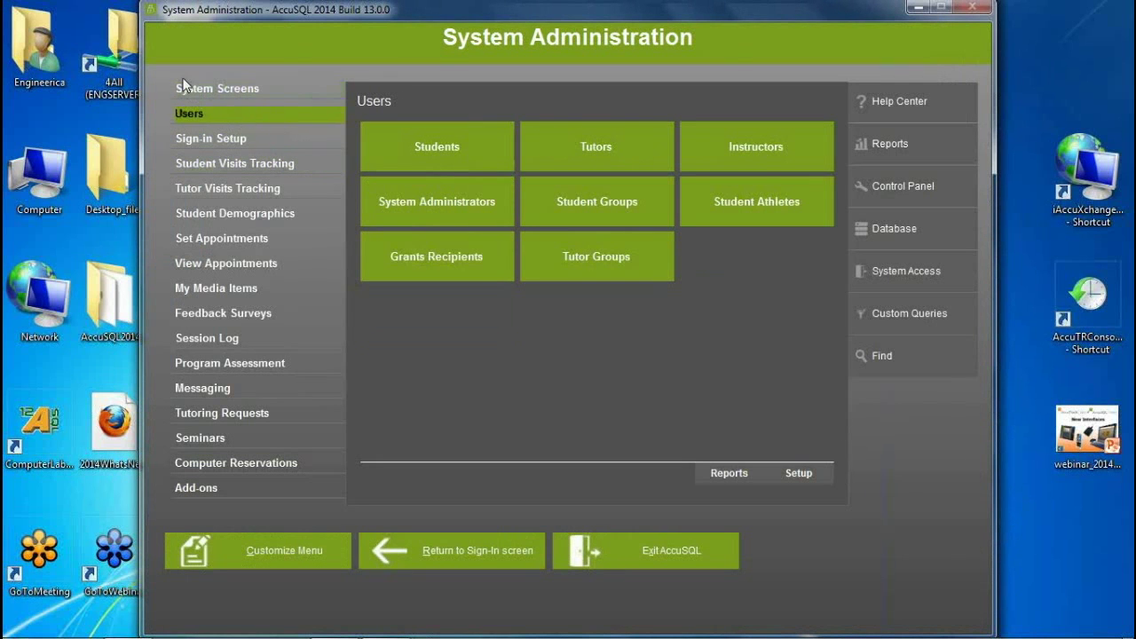
pyautogui.click(206, 139)
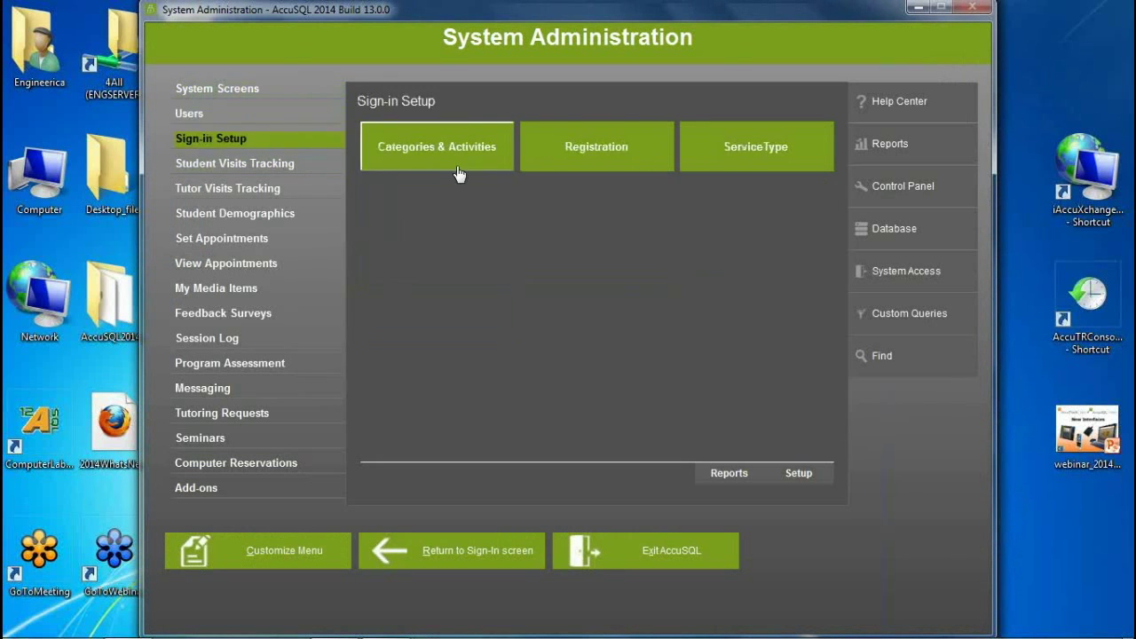
pyautogui.click(564, 145)
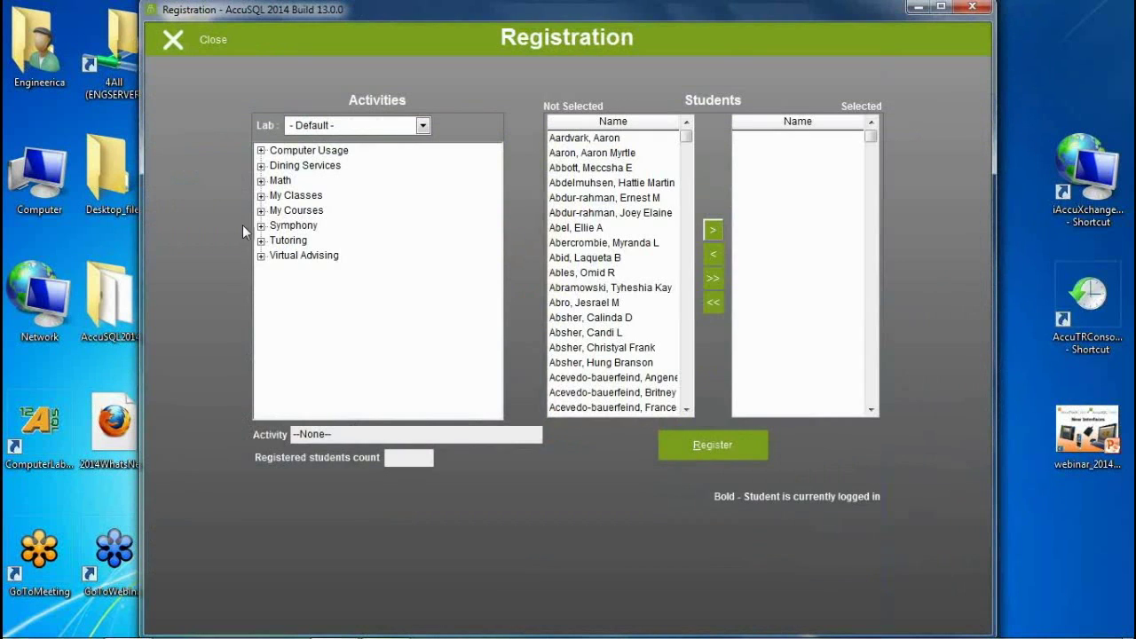
pyautogui.click(260, 225)
pyautogui.click(289, 271)
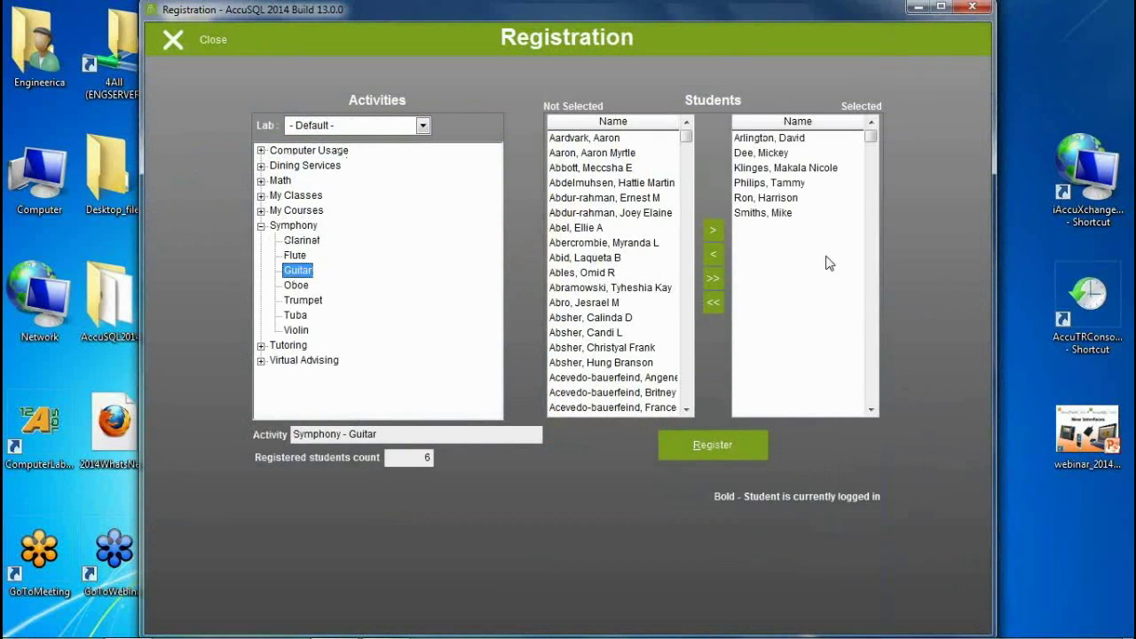
pyautogui.click(196, 40)
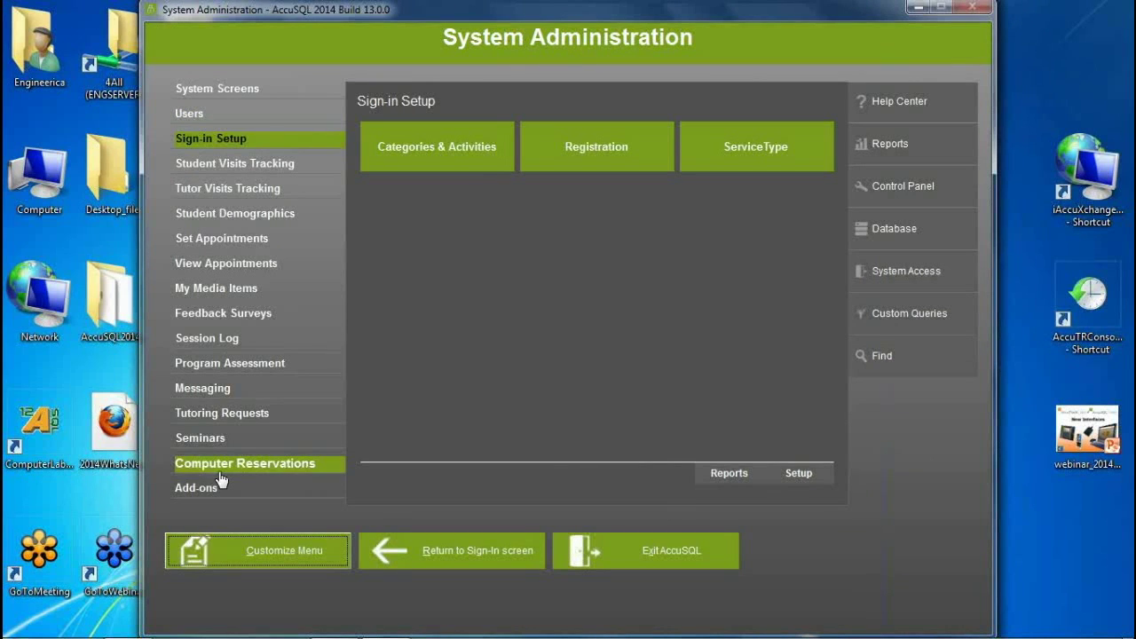
# - Save Student Visits Tracking settings blocking class-time sign-in with the hurry-to-class message unchanged
pyautogui.click(218, 167)
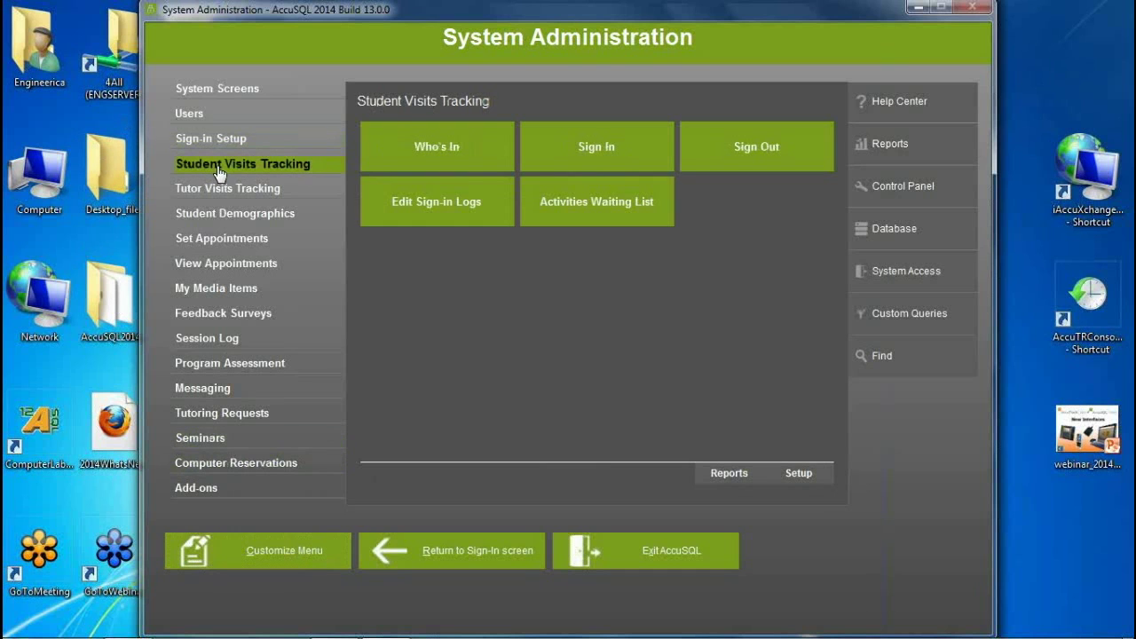
pyautogui.click(795, 475)
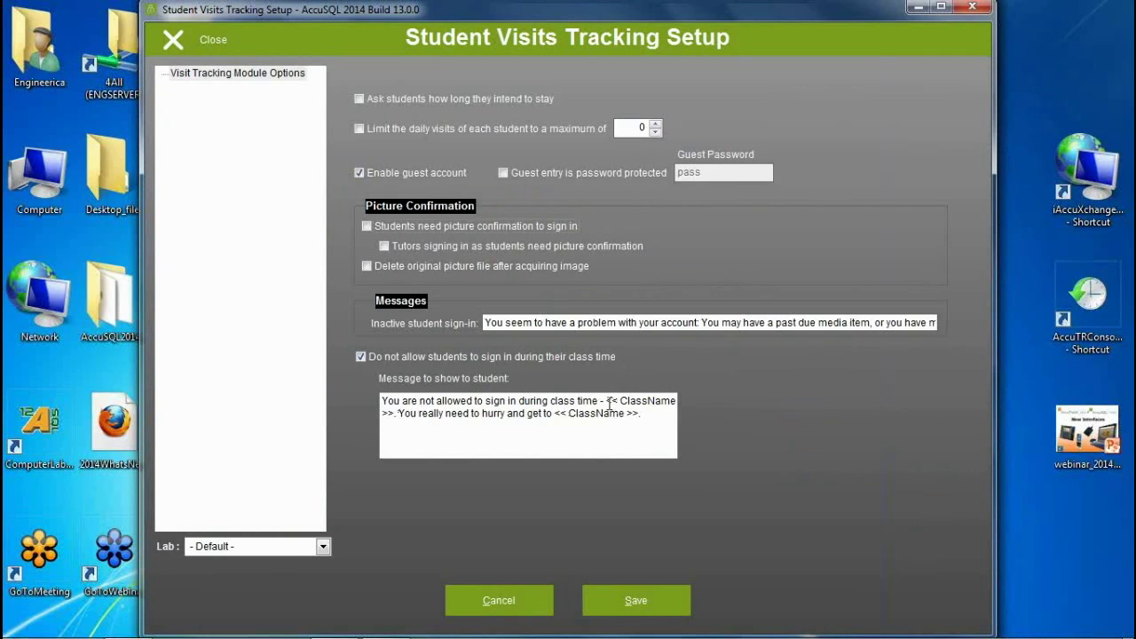
pyautogui.click(640, 417)
pyautogui.press('BackSpace')
pyautogui.moveTo(644, 417); pyautogui.dragTo(409, 410)
pyautogui.hotkey('ctrl', 'z')
pyautogui.click(642, 601)
pyautogui.click(204, 42)
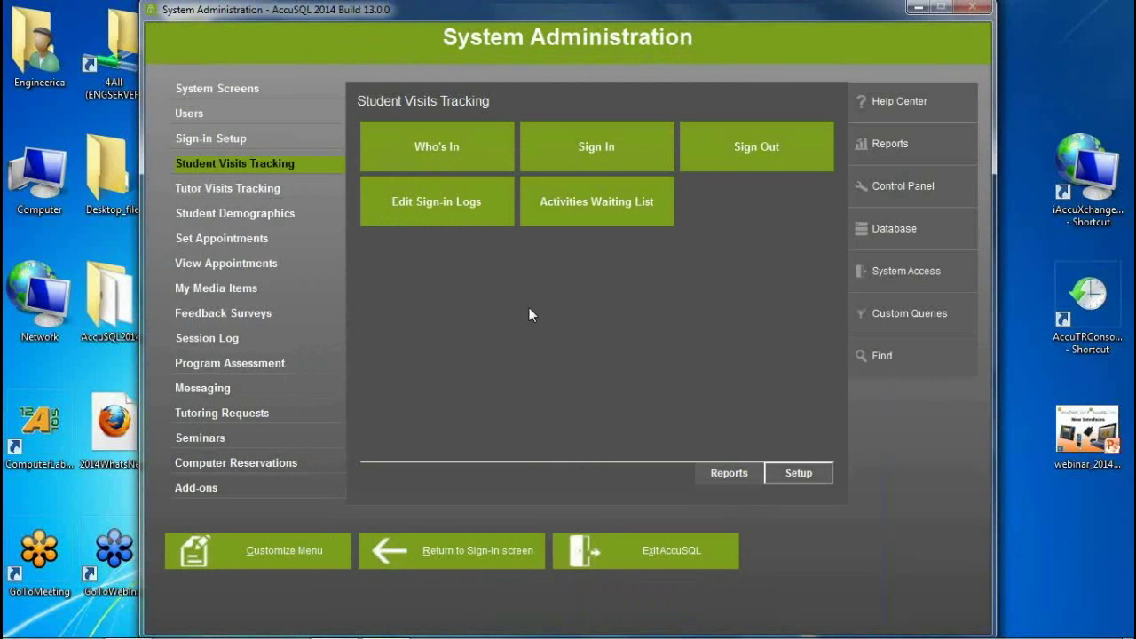
# - Try signing in with a registered student's ID and dismiss the class-time refusal error
pyautogui.click(426, 551)
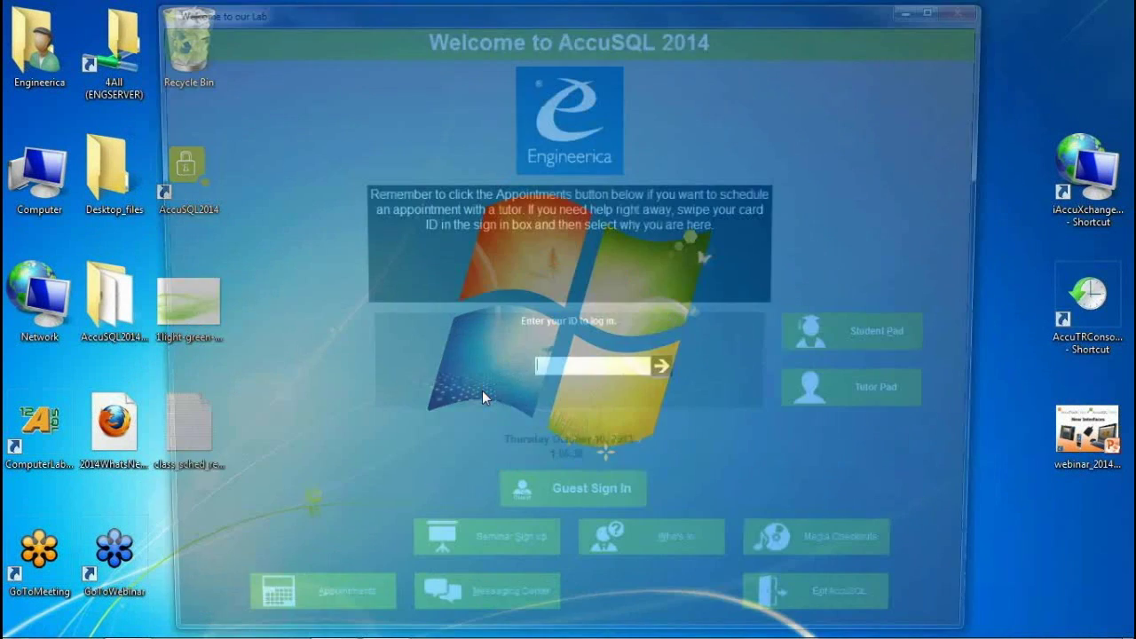
pyautogui.write('44444444')
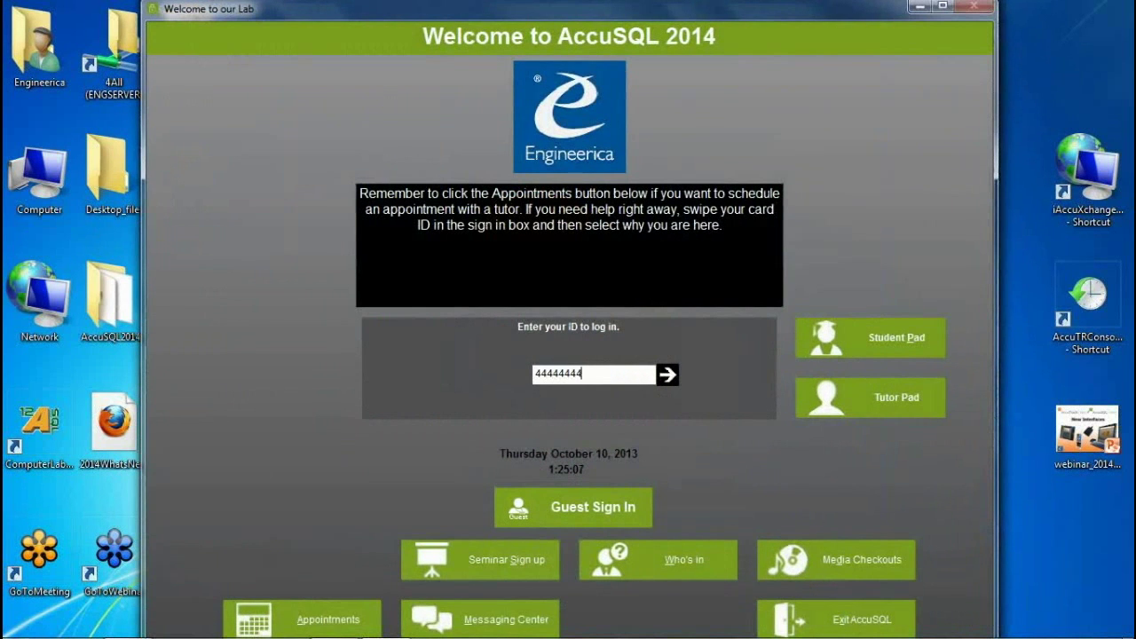
pyautogui.press('Return')
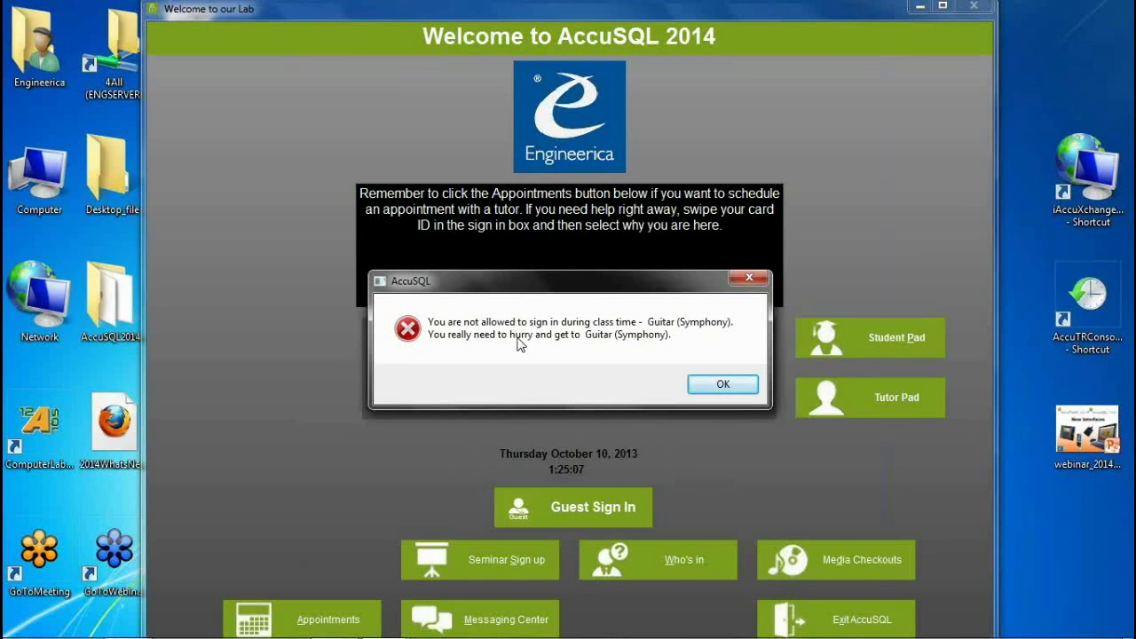
pyautogui.press('Return')
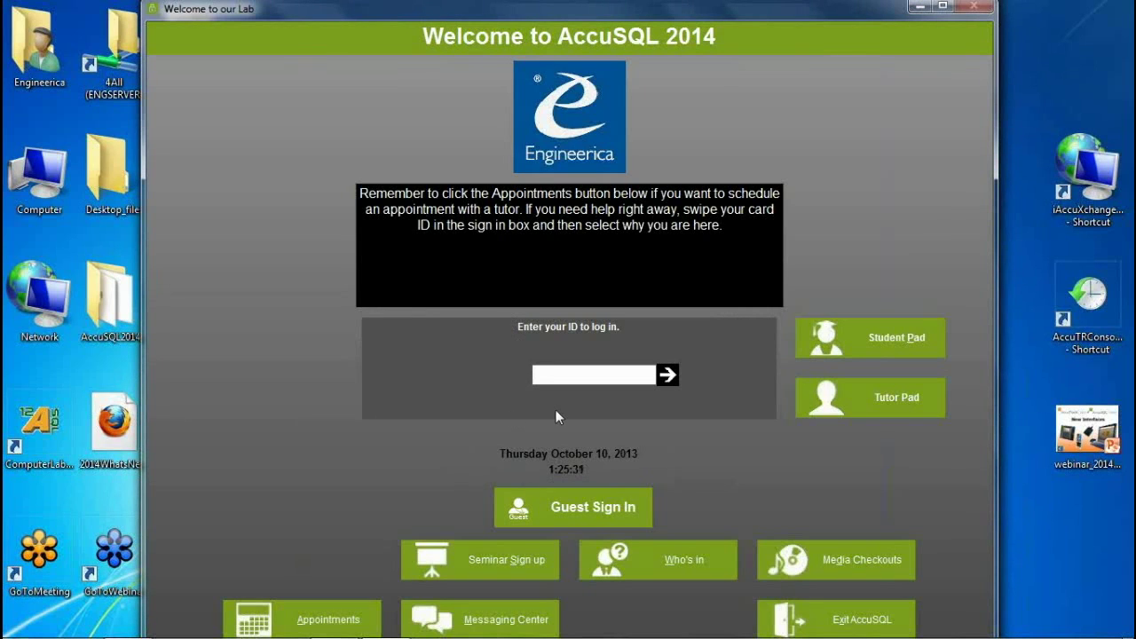
# - Log back into System Administration with the administrator ID and password
pyautogui.write('*111*111')
pyautogui.press('Return')
pyautogui.write('11111111')
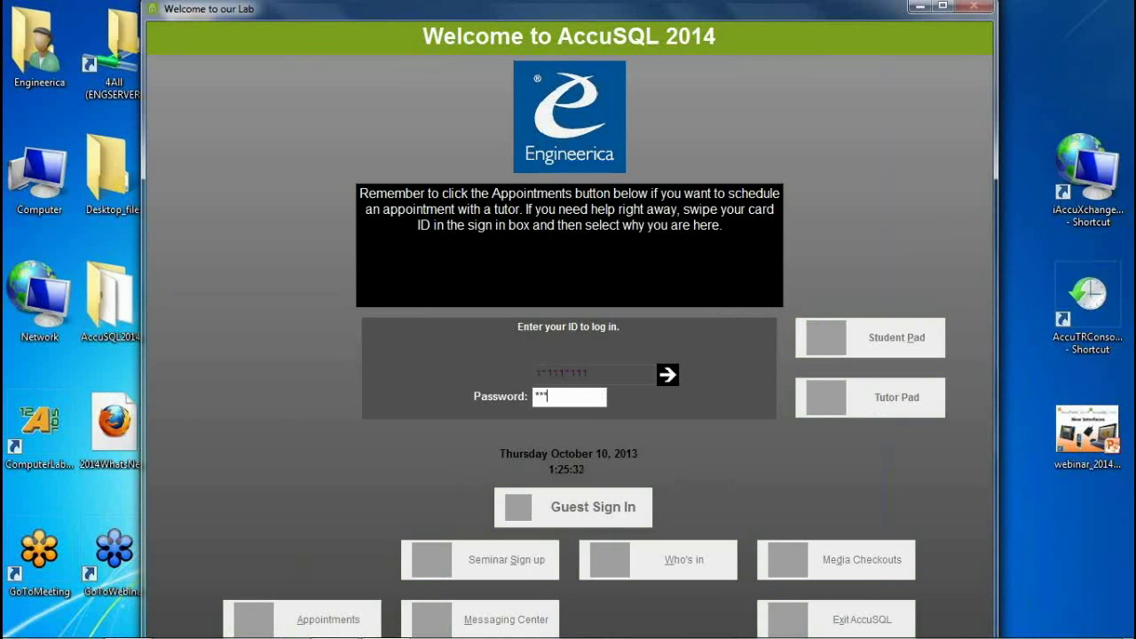
pyautogui.press('Return')
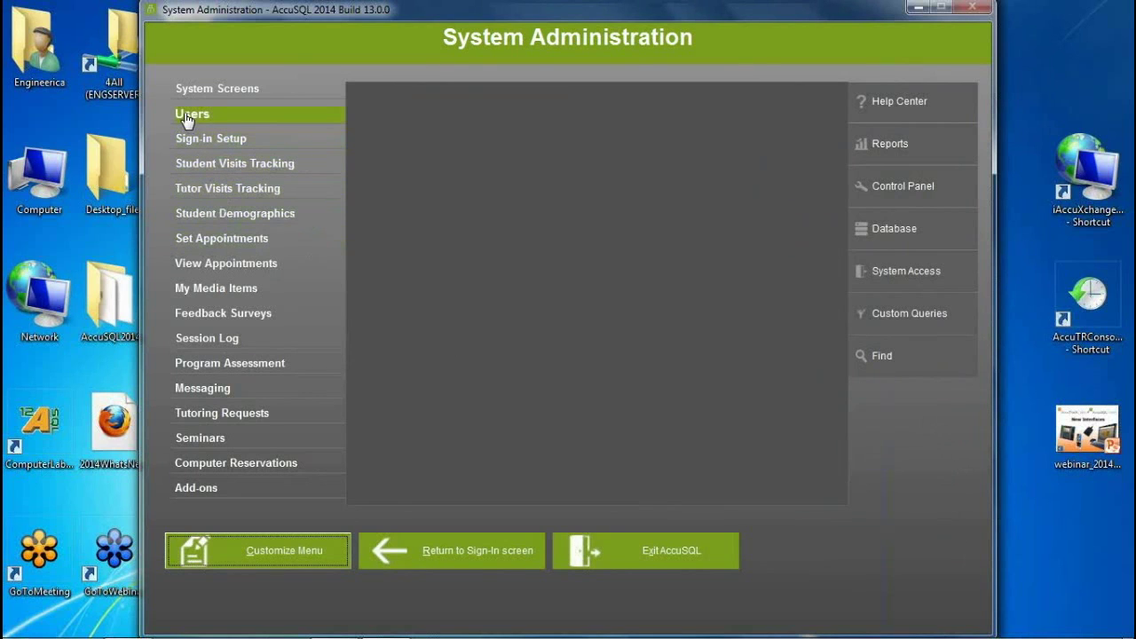
# - Open the Sign-in Setup settings at the Waiting Options page
pyautogui.click(184, 112)
pyautogui.click(233, 140)
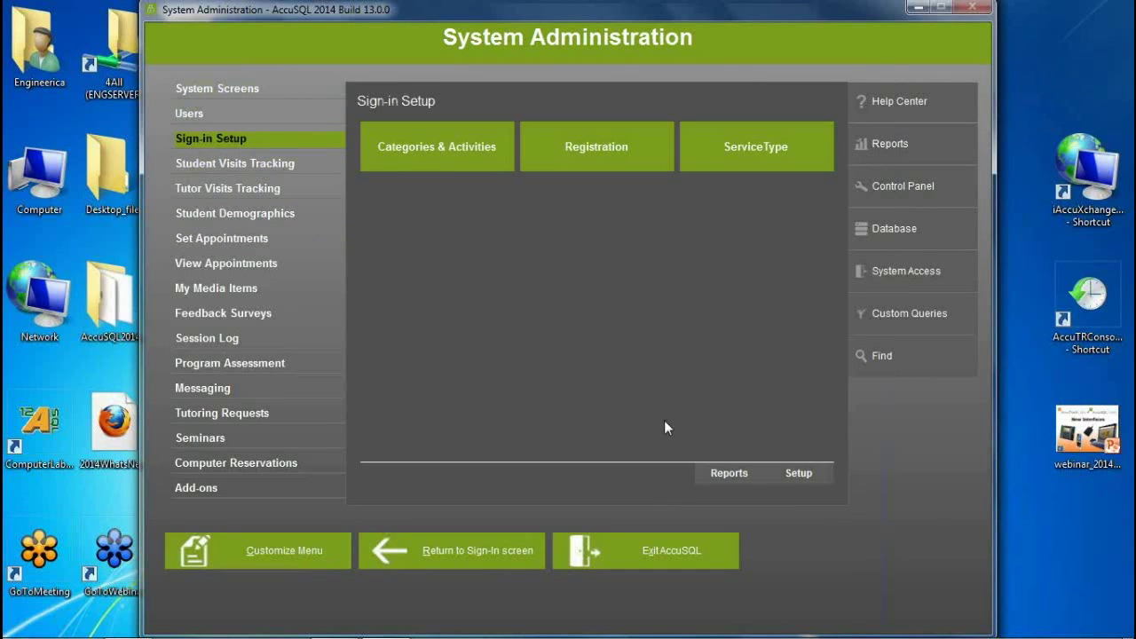
pyautogui.click(811, 475)
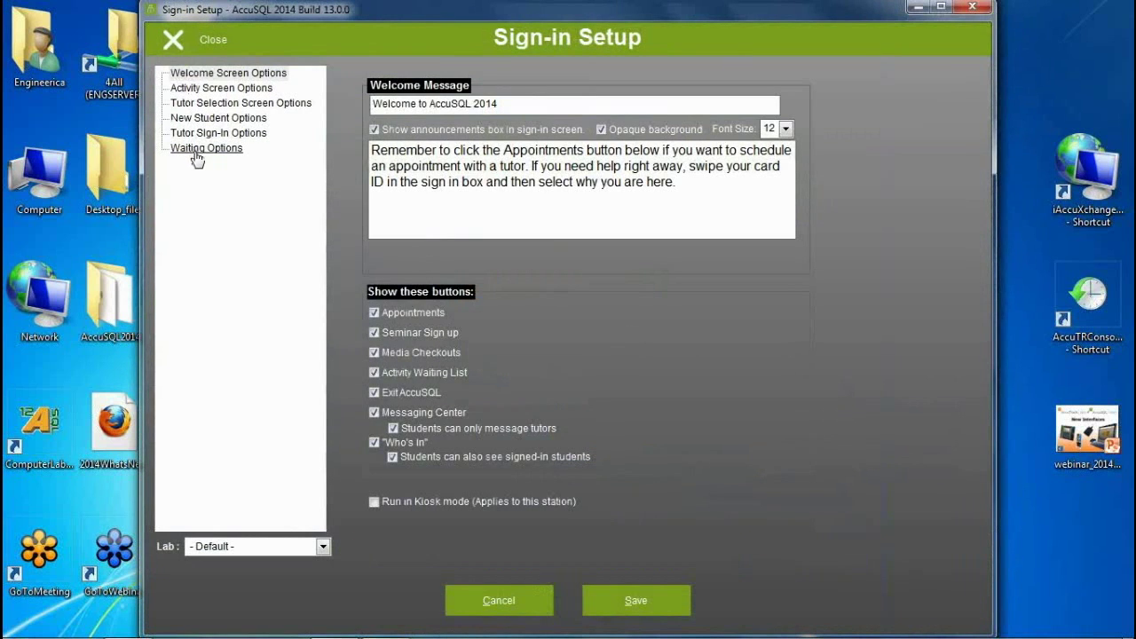
pyautogui.click(197, 149)
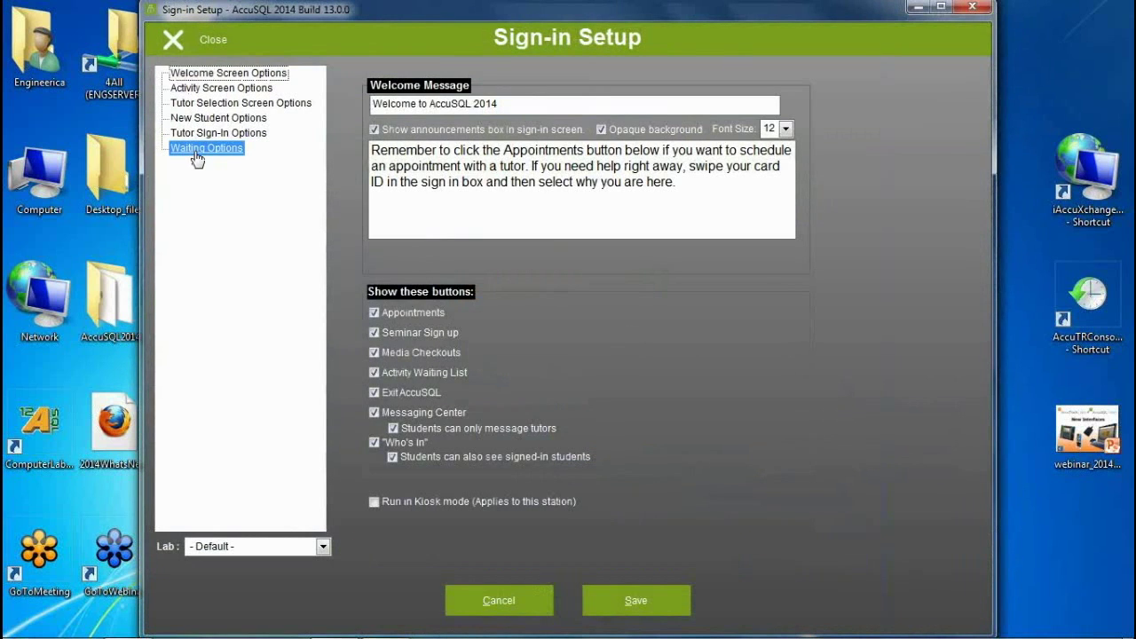
# - Uncheck Enable Activity Waiting list, check Queue System, save and close
pyautogui.click(351, 101)
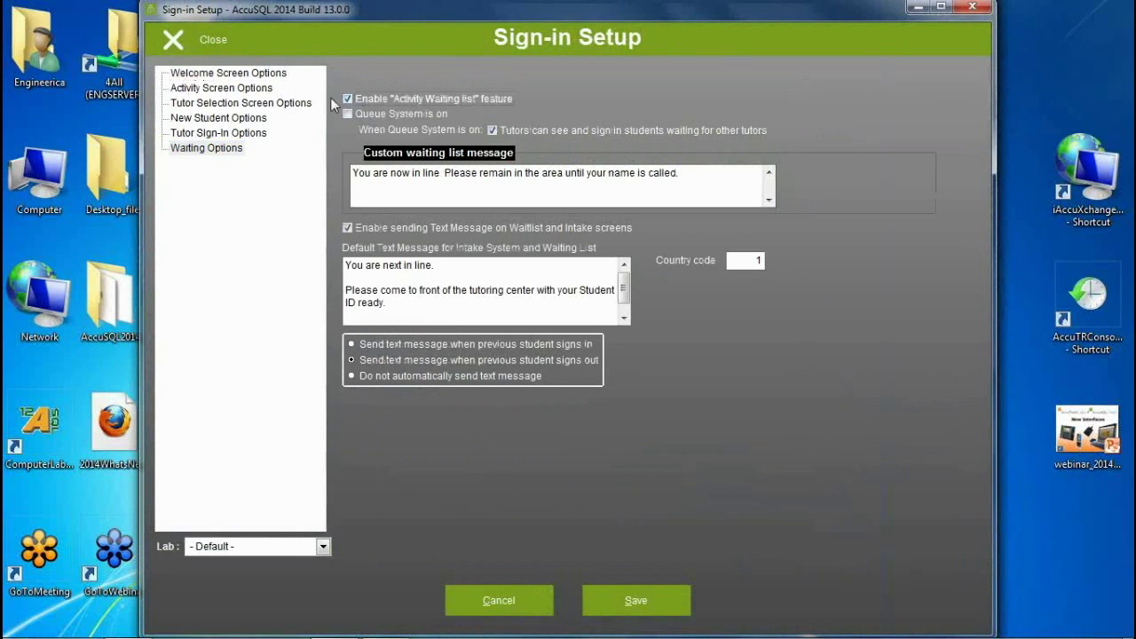
pyautogui.click(347, 114)
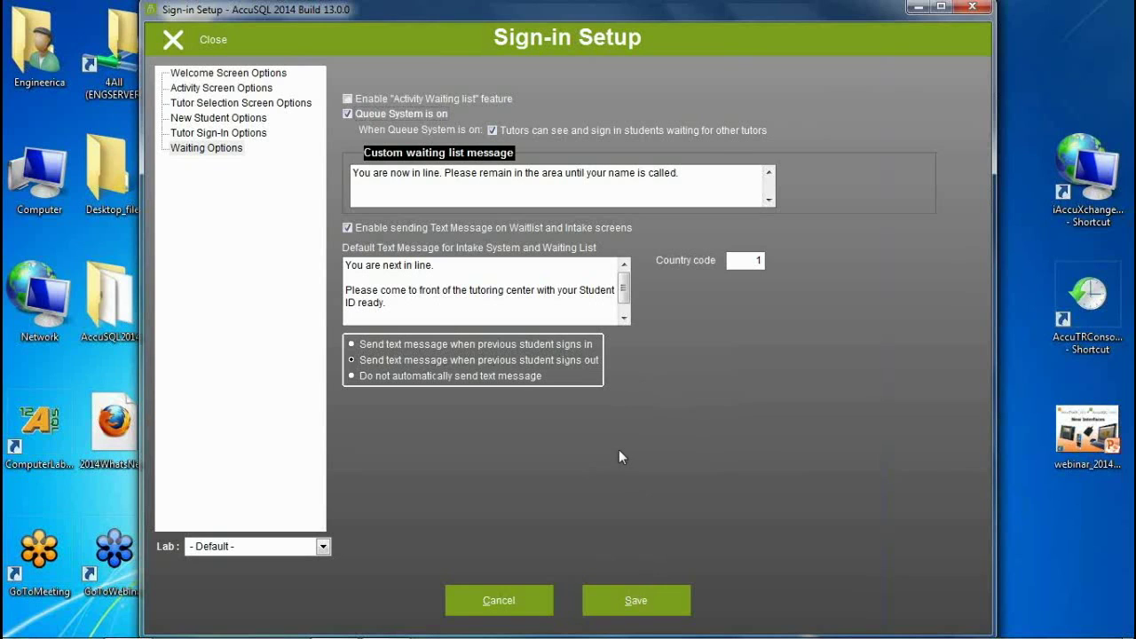
pyautogui.tripleClick(395, 291)
pyautogui.click(409, 292)
pyautogui.click(632, 598)
pyautogui.click(213, 39)
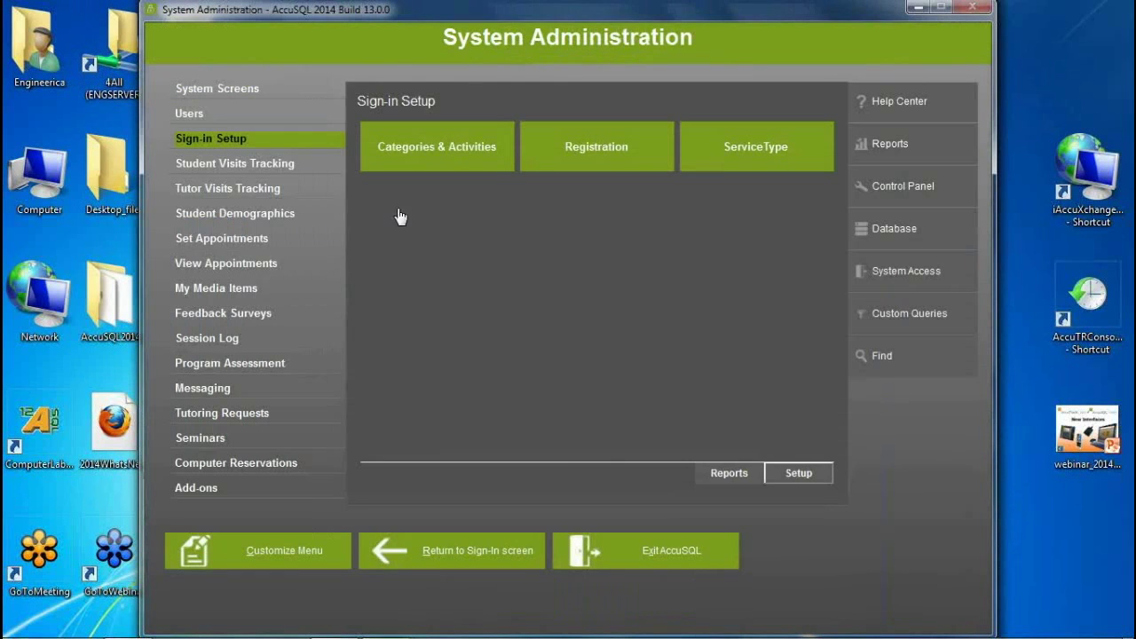
# - Try a student sign-in from the sign-in screen; it's refused during Guitar (Symphony) class time
pyautogui.click(476, 552)
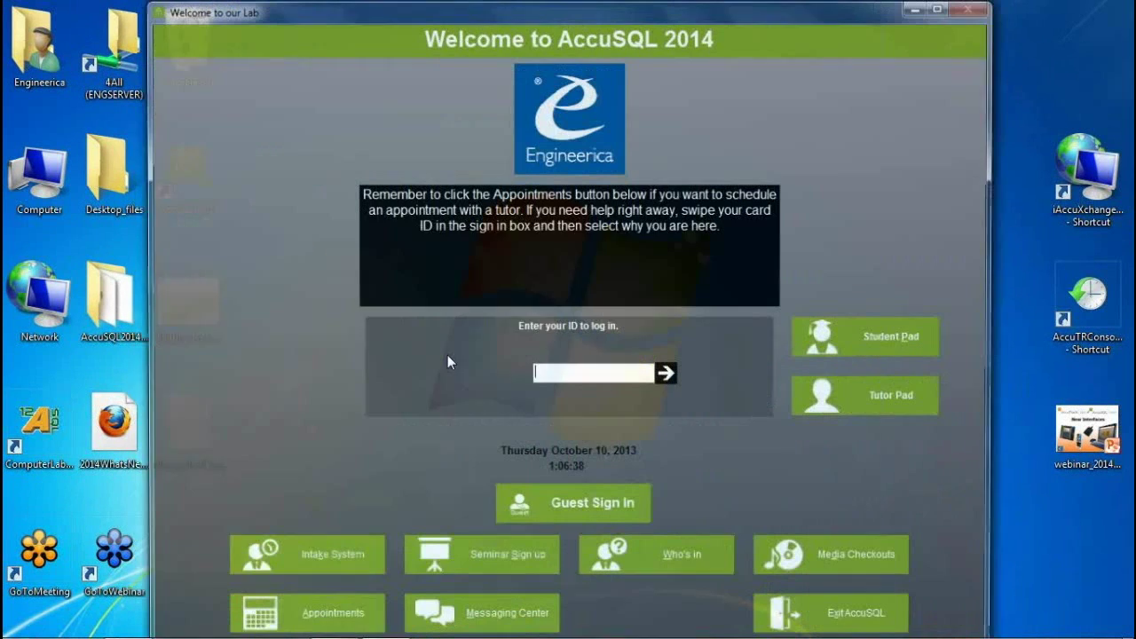
pyautogui.write('55555')
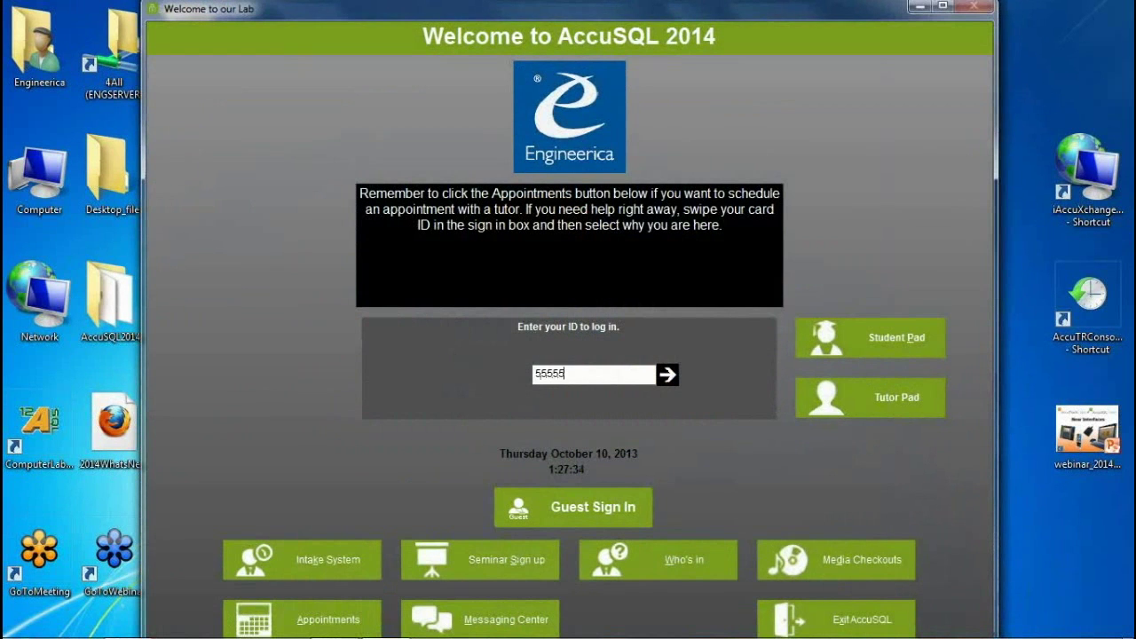
pyautogui.write('5555')
pyautogui.press('Return')
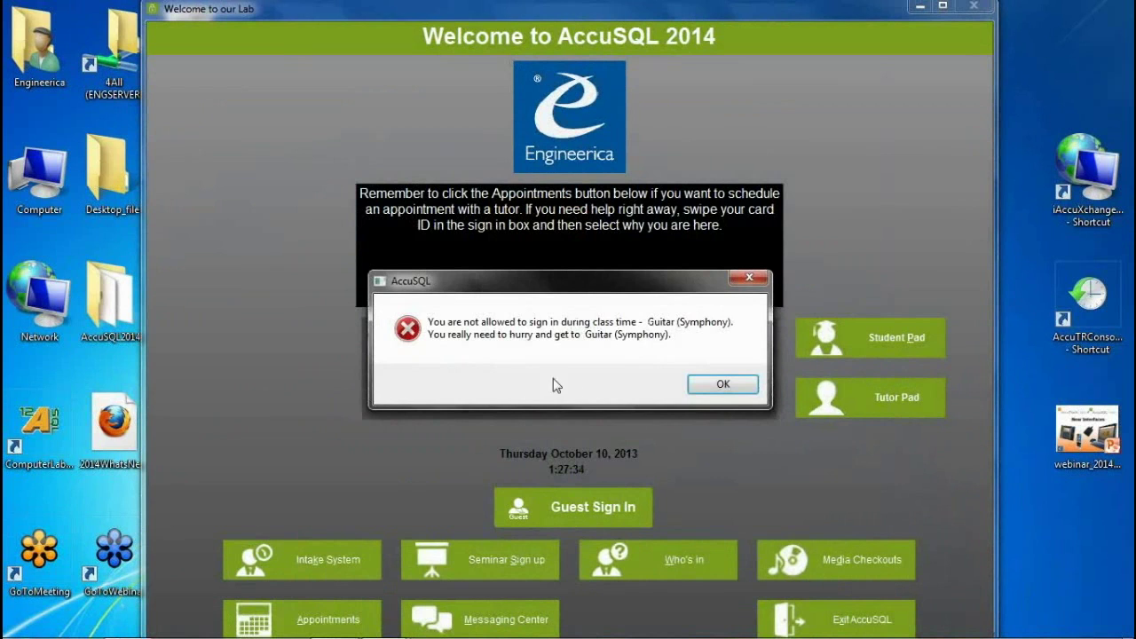
pyautogui.click(711, 389)
# - Log into System Administration with the admin ID and password and show Sign-in Setup
pyautogui.write('111111111')
pyautogui.press('Return')
pyautogui.write('11')
pyautogui.press('Return')
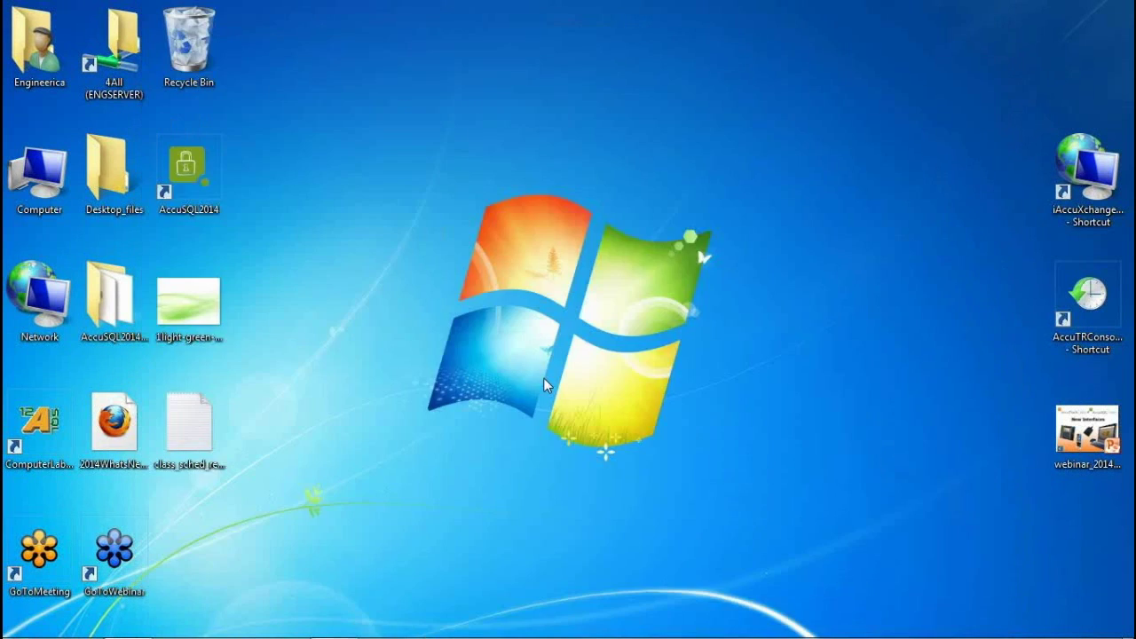
pyautogui.click(257, 139)
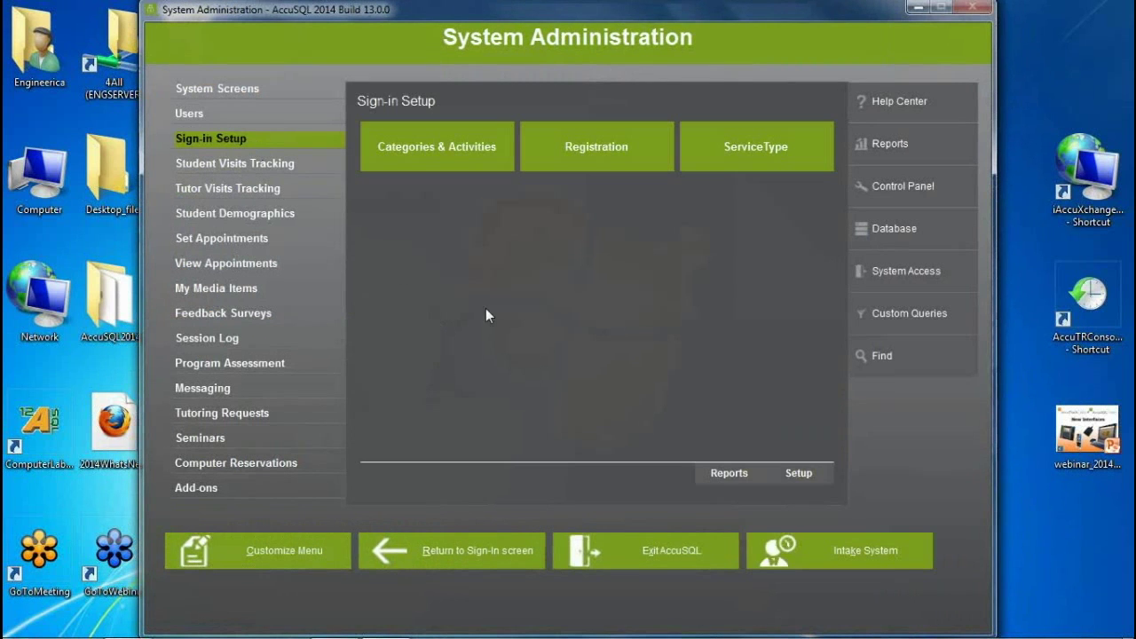
# - Uncheck 'Do not allow students to sign in during their class time' in Student Visits Tracking, save, and return to sign-in
pyautogui.click(797, 474)
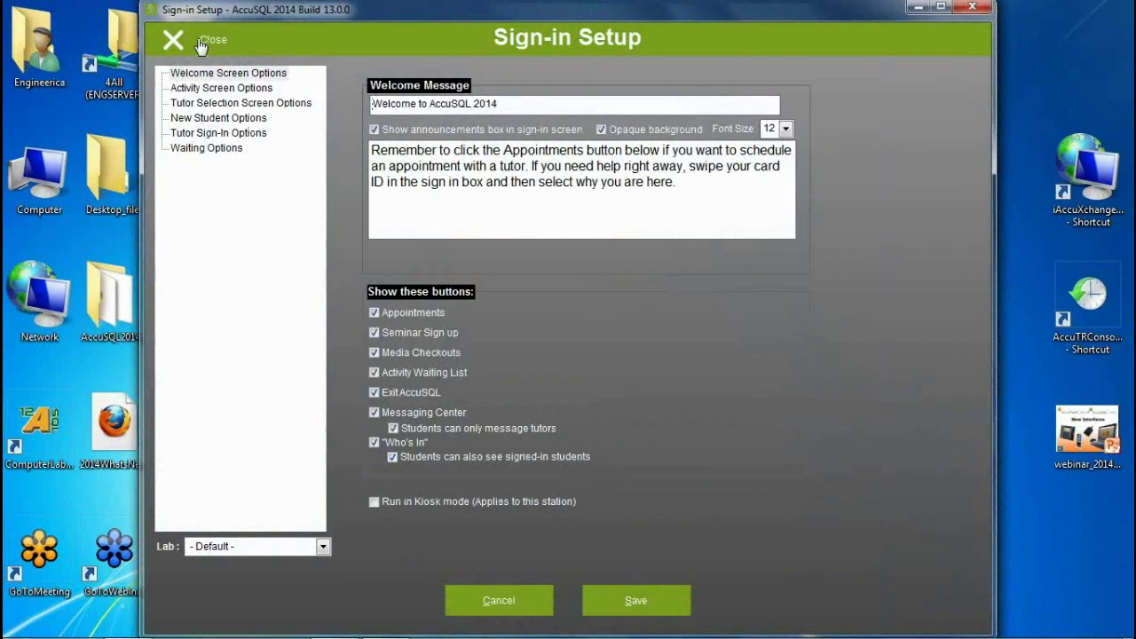
pyautogui.click(204, 42)
pyautogui.click(215, 163)
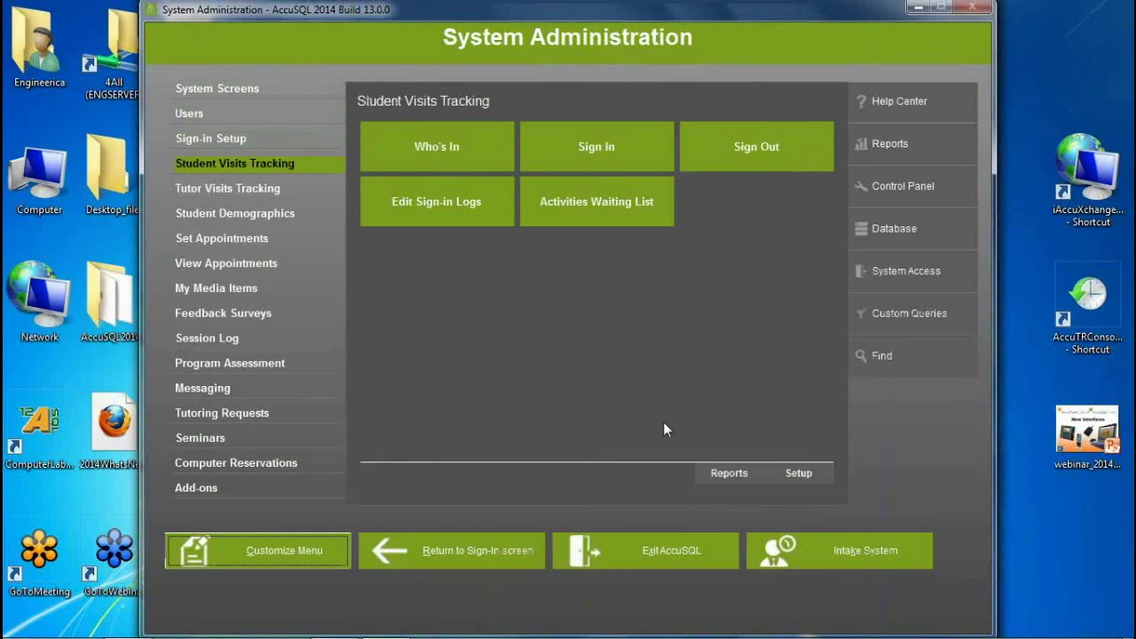
pyautogui.click(795, 475)
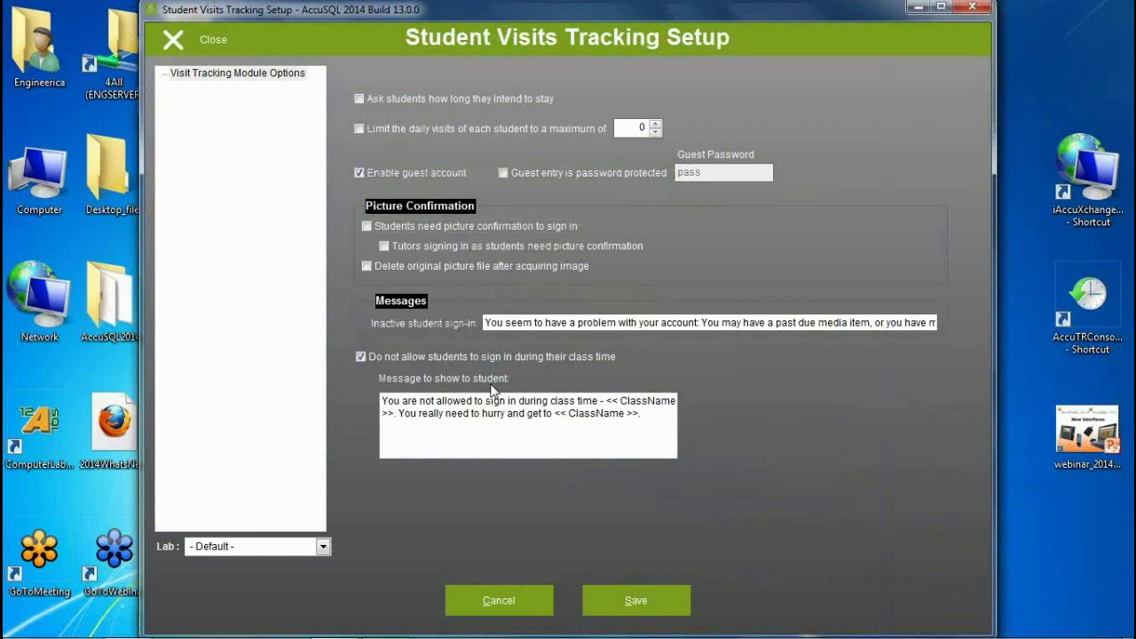
pyautogui.click(379, 358)
pyautogui.click(196, 42)
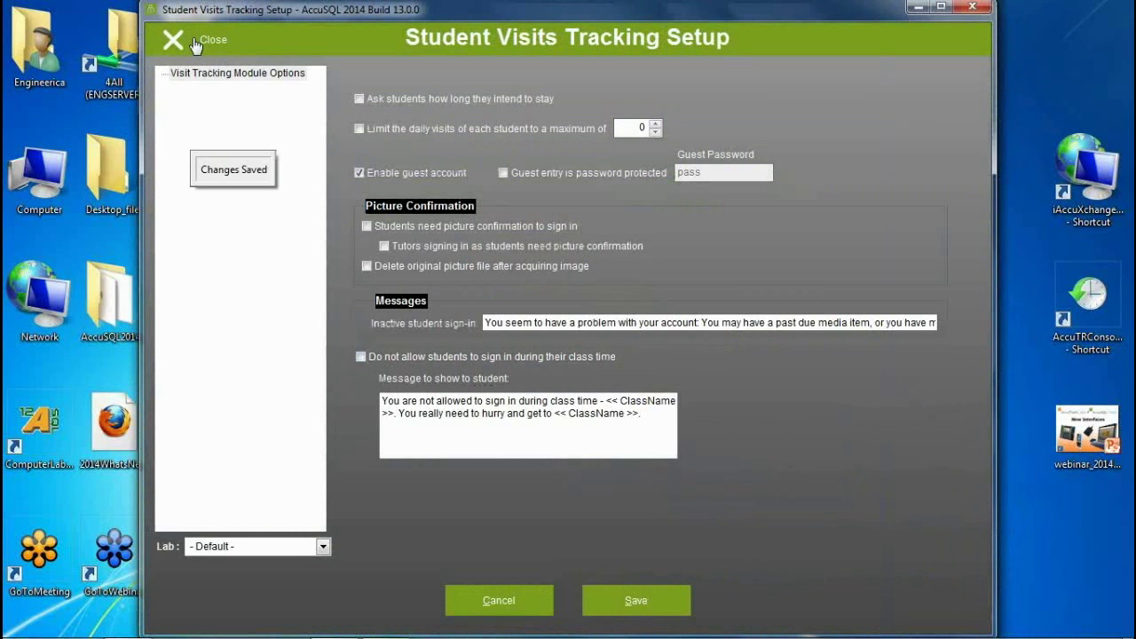
pyautogui.click(196, 42)
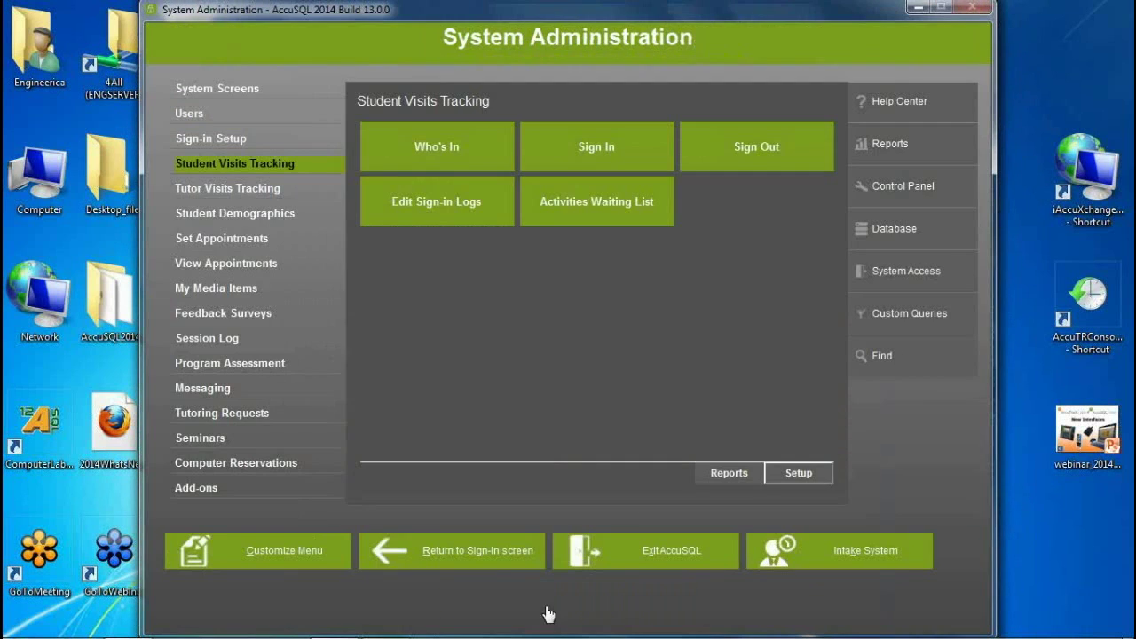
pyautogui.click(497, 552)
# - Sign the student in for Symphony, Clarinet, Scales with a chosen tutor and acknowledge being placed in line
pyautogui.write('5555555555')
pyautogui.press('Return')
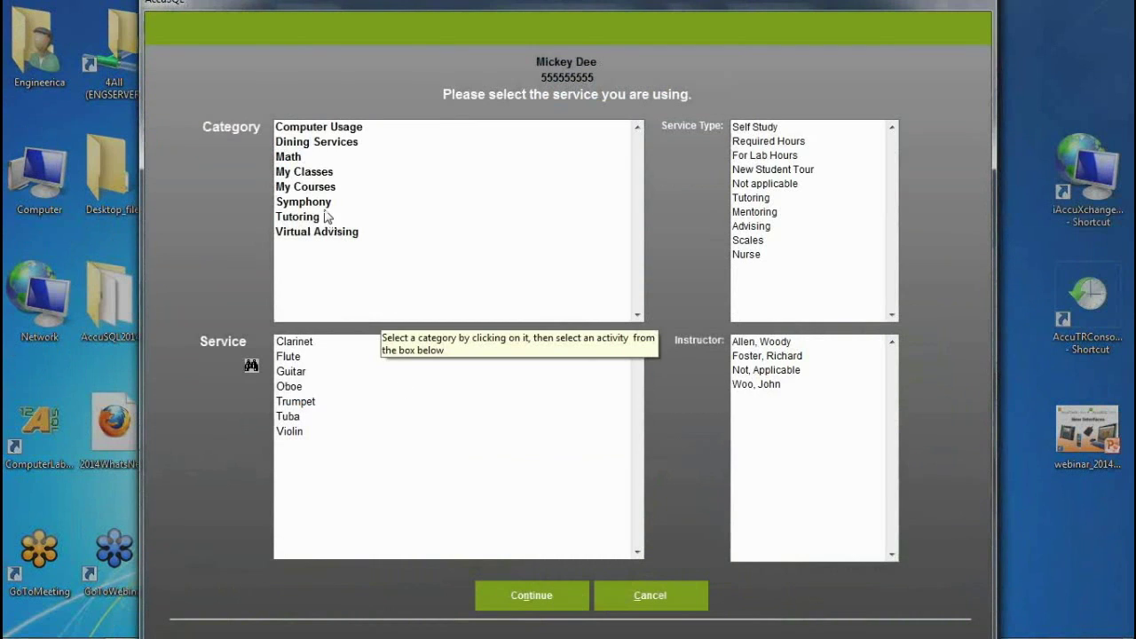
pyautogui.click(326, 204)
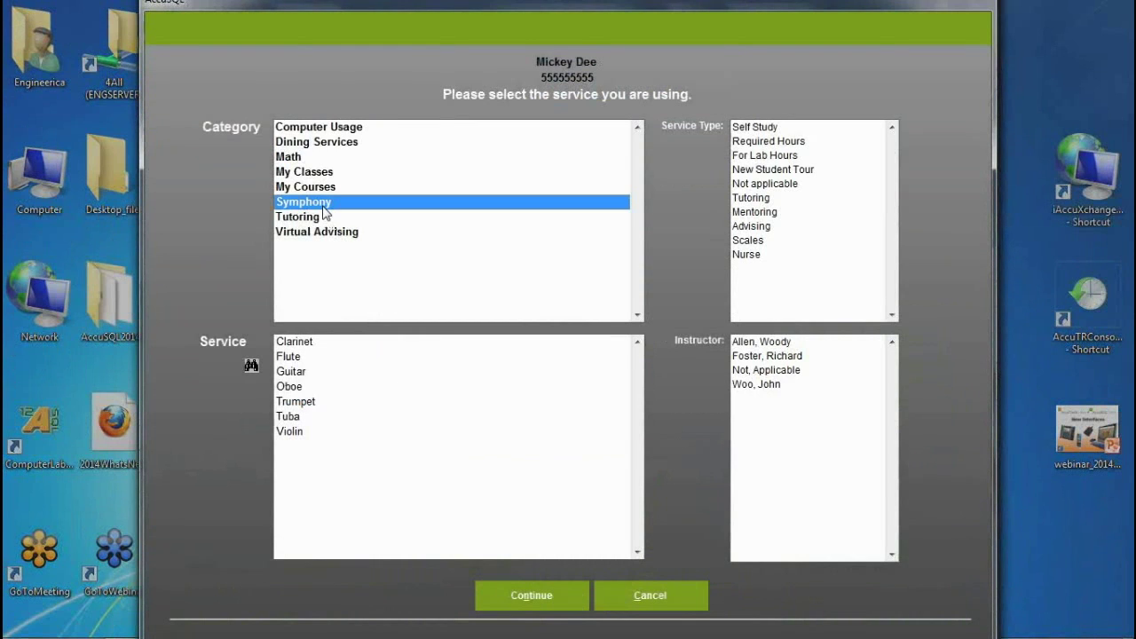
pyautogui.click(306, 344)
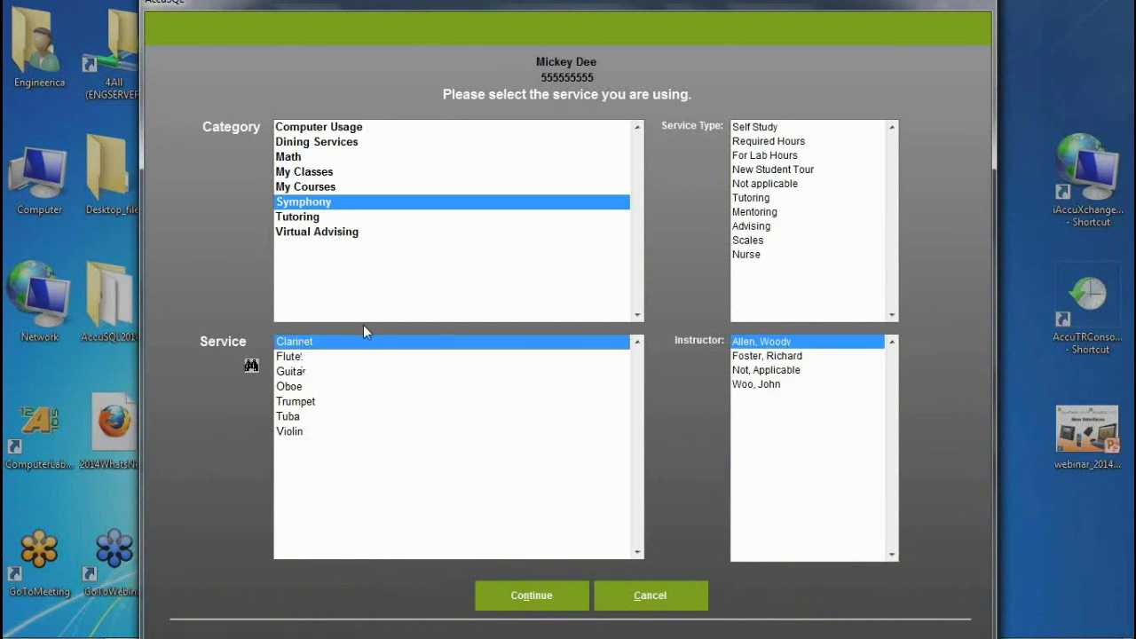
pyautogui.click(769, 240)
pyautogui.click(531, 589)
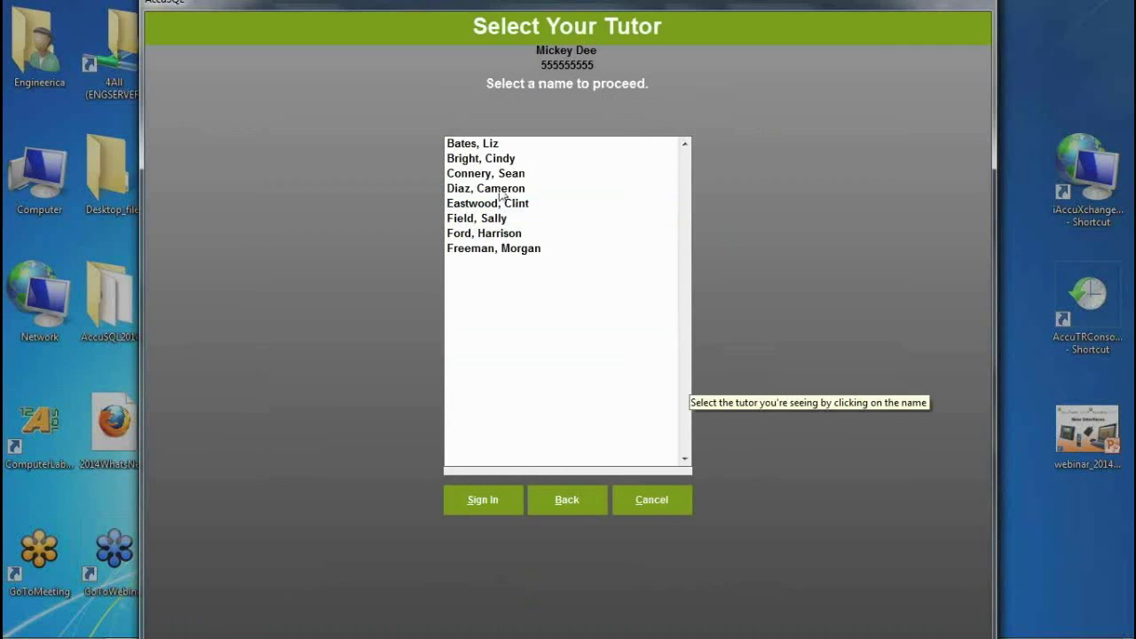
pyautogui.click(486, 162)
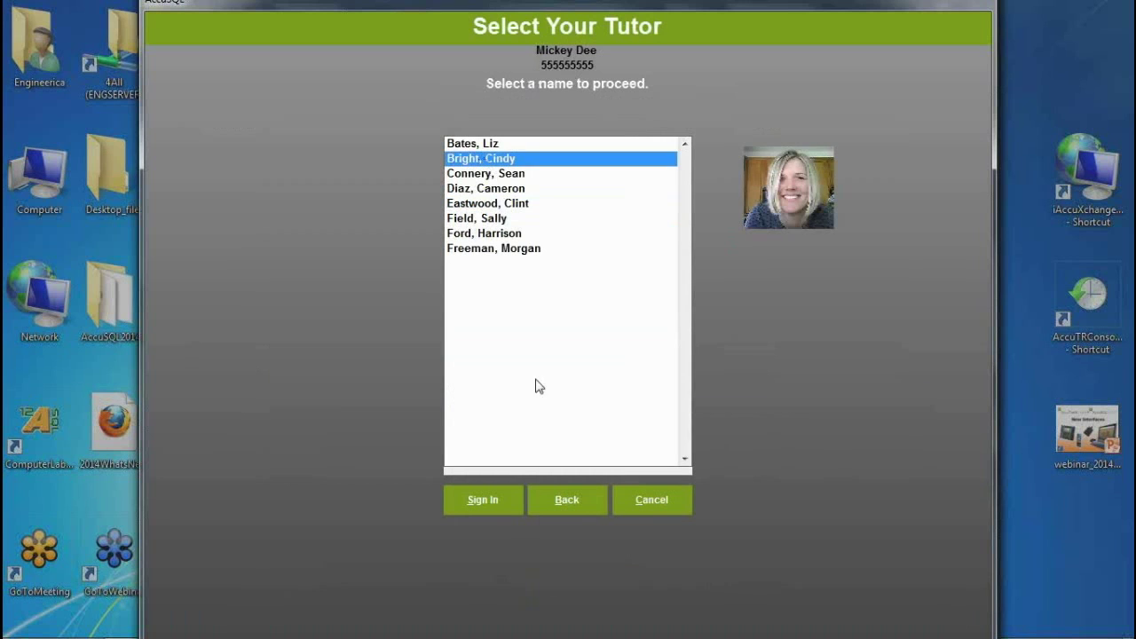
pyautogui.click(479, 499)
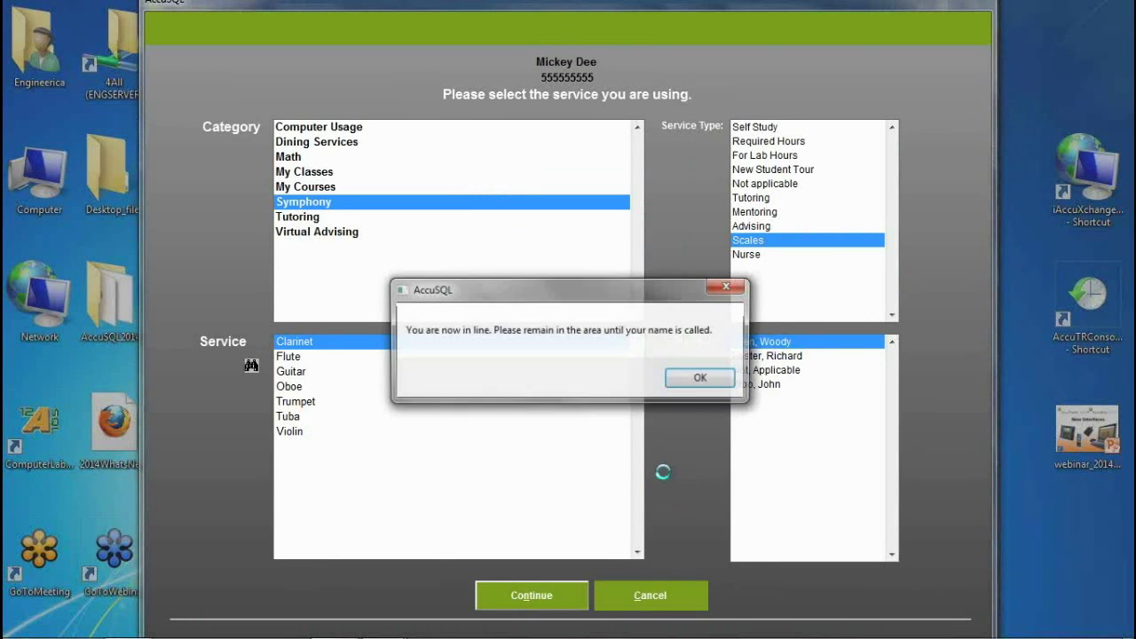
pyautogui.click(700, 379)
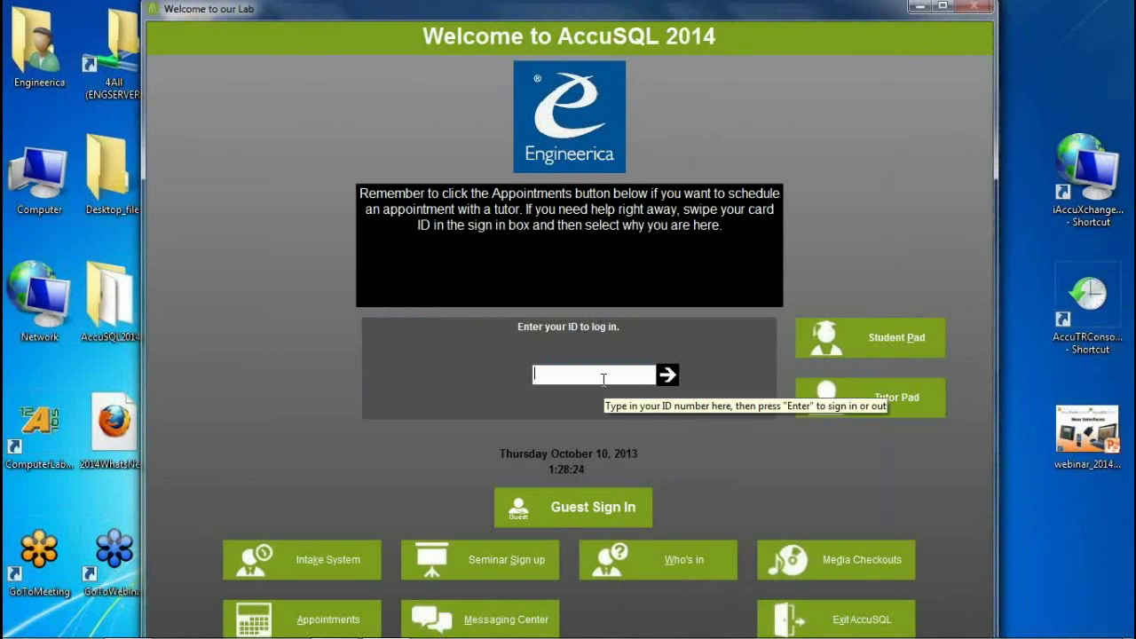
# - Enter the second student's ID and dismiss the notice of two past-due headphones
pyautogui.write('4444444')
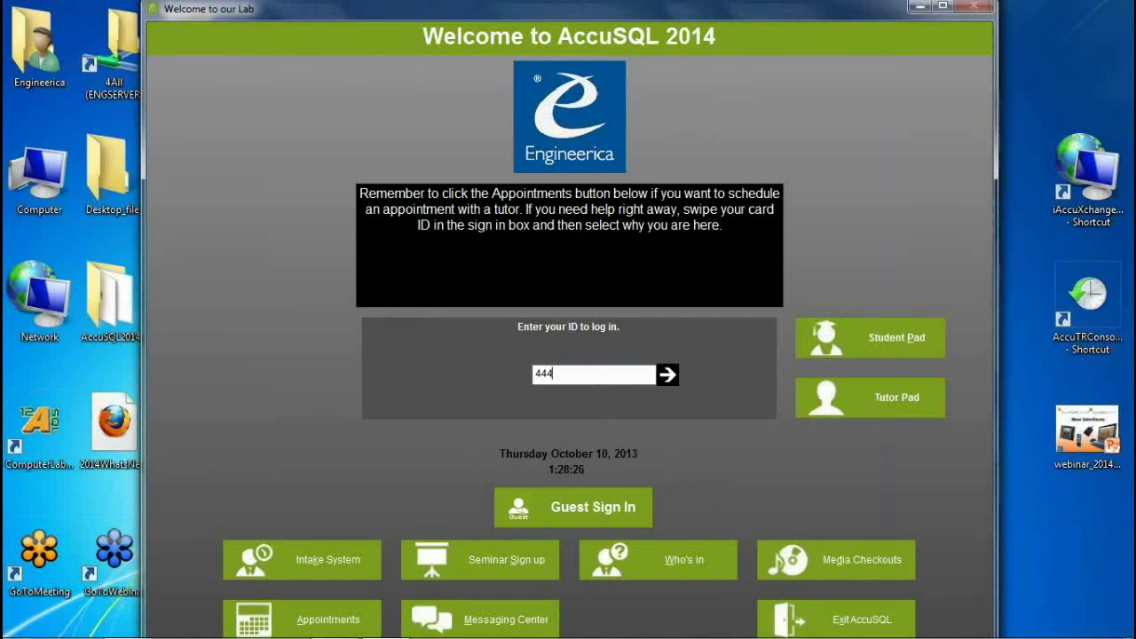
pyautogui.press('Return')
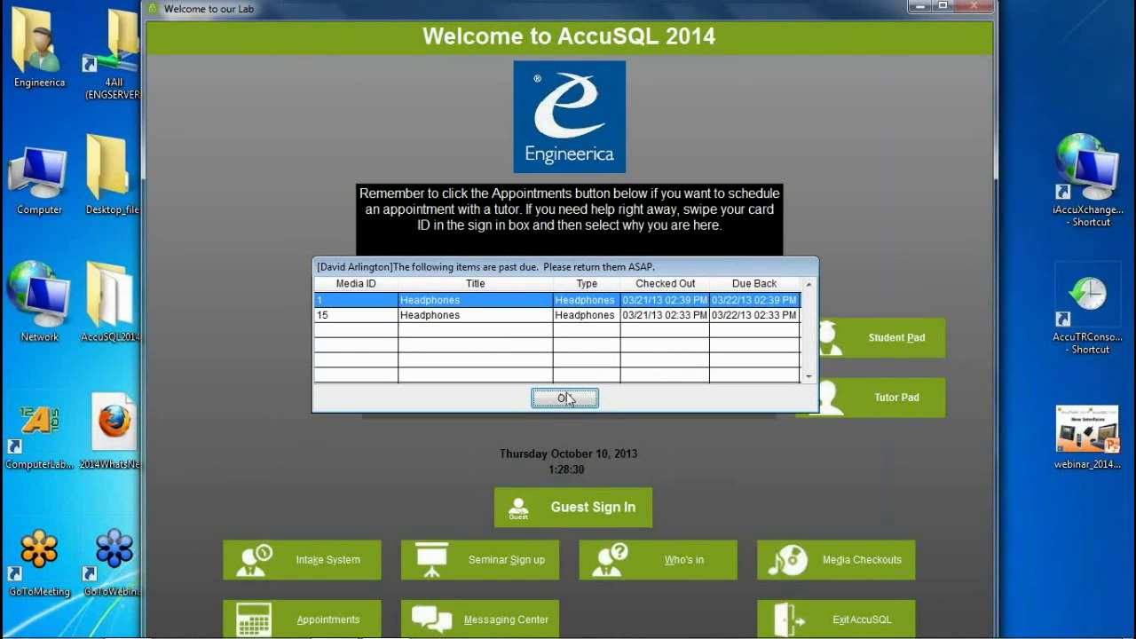
pyautogui.click(564, 398)
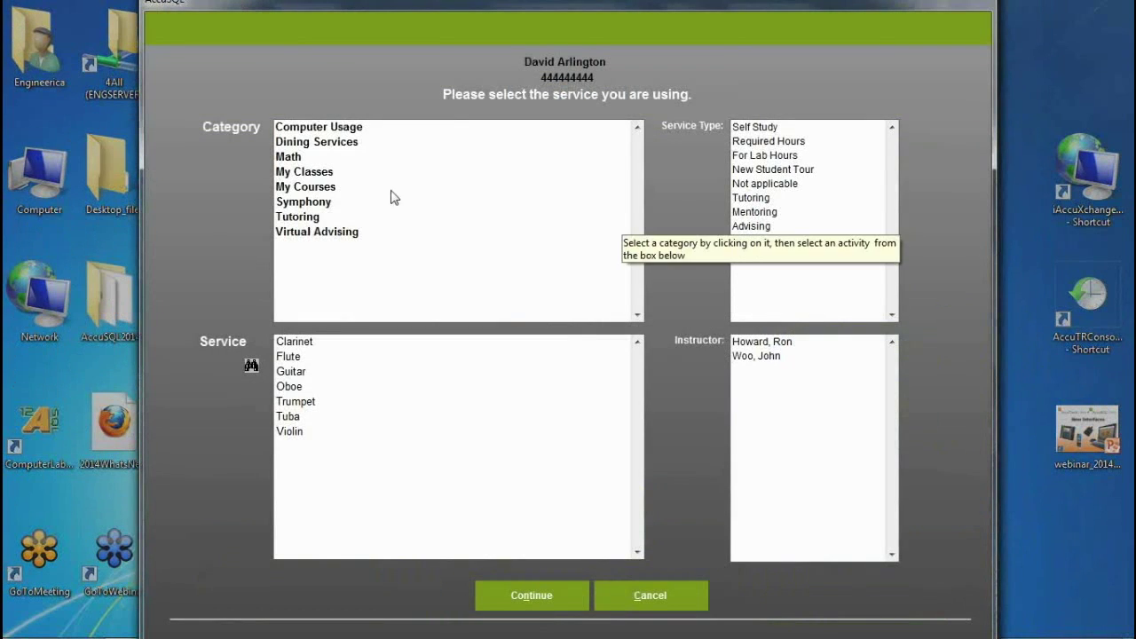
# - Queue the second student for Symphony, Clarinet, Scales with a chosen tutor, then open the Intake System
pyautogui.click(348, 205)
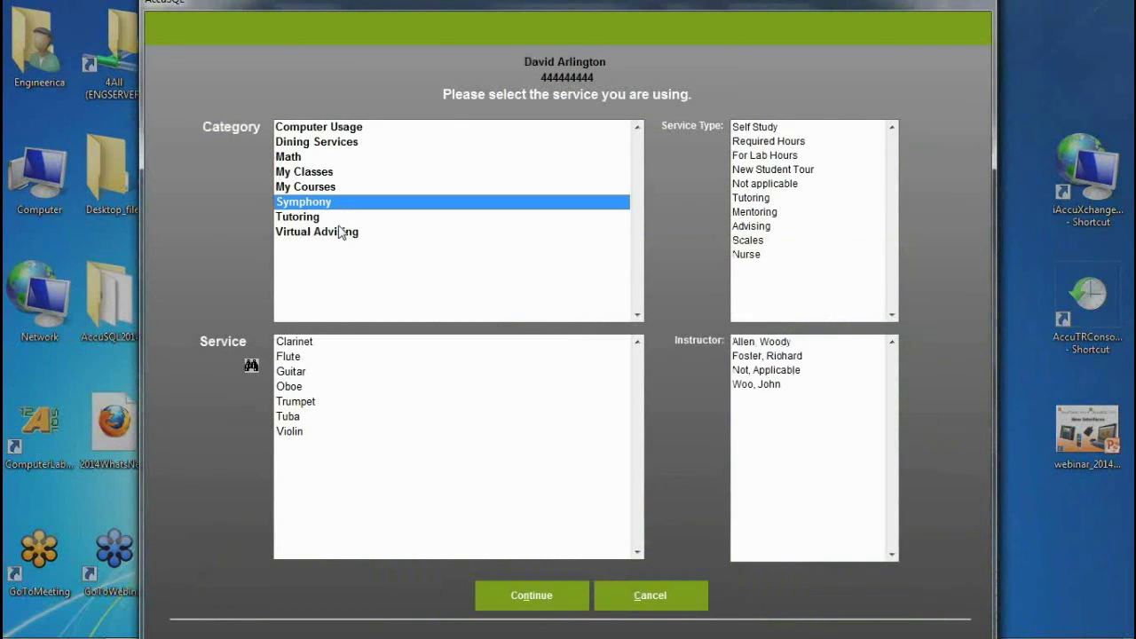
pyautogui.click(312, 342)
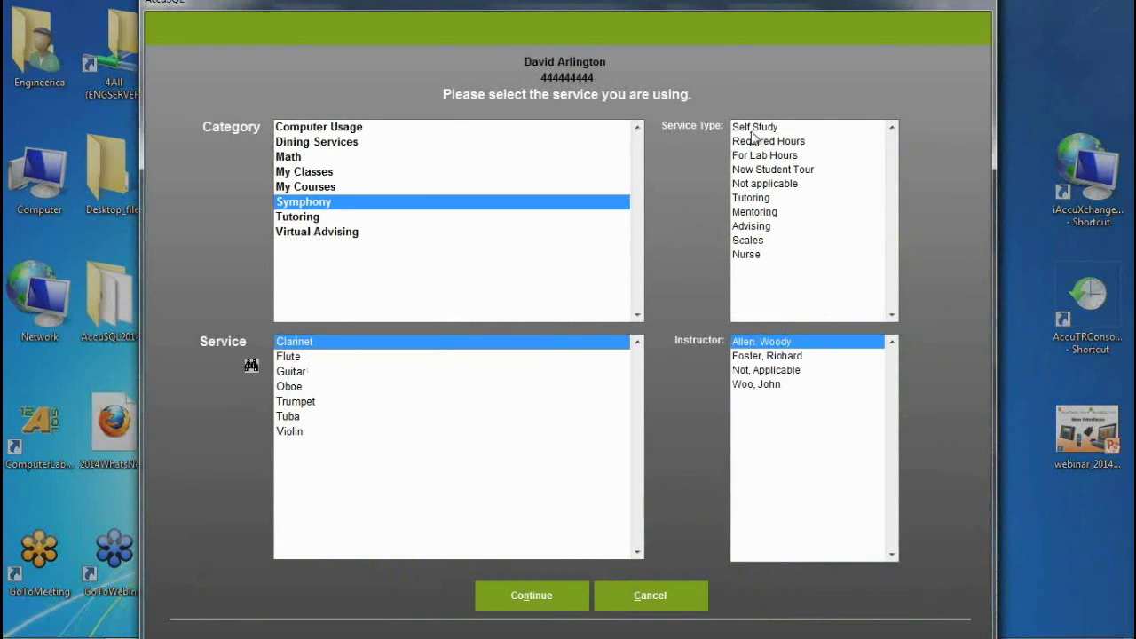
pyautogui.click(760, 242)
pyautogui.click(532, 596)
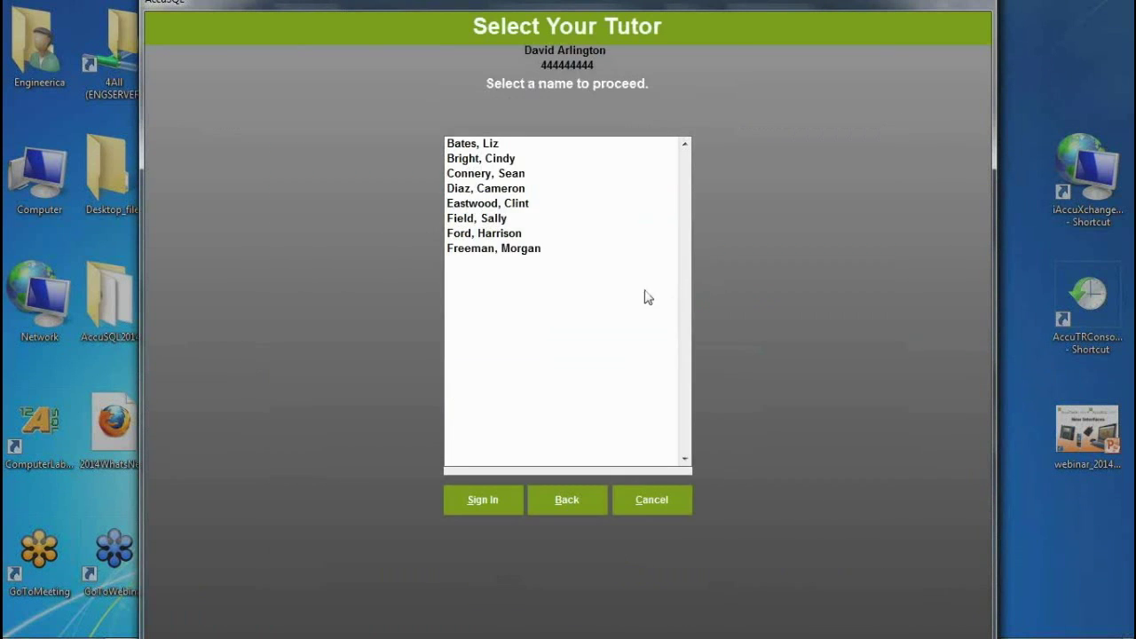
pyautogui.click(477, 160)
pyautogui.click(484, 501)
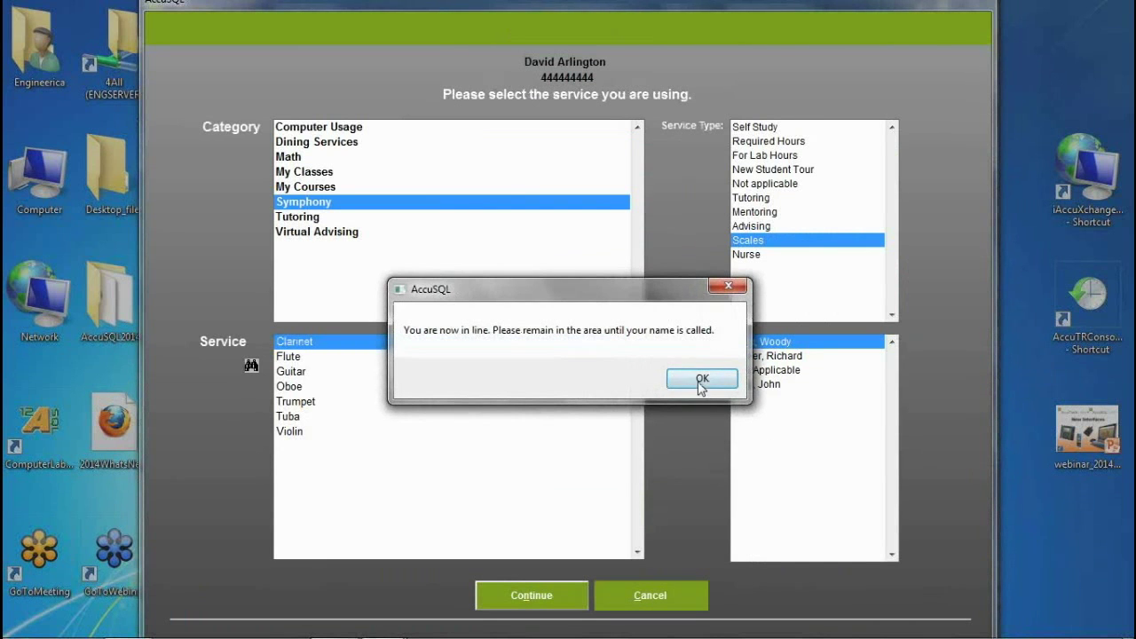
pyautogui.click(697, 379)
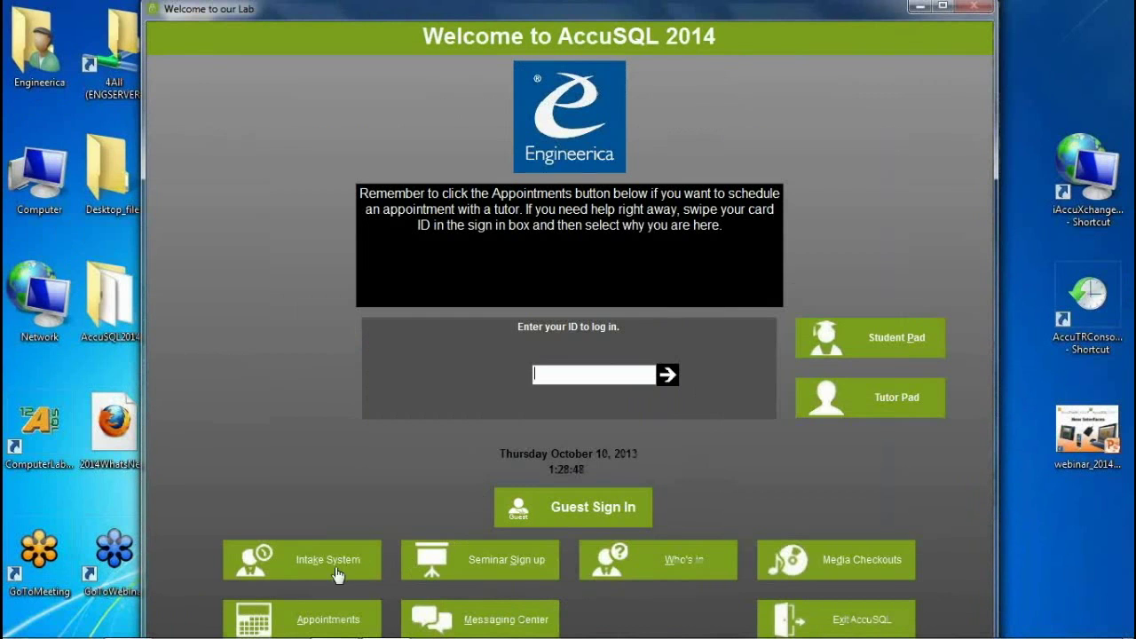
pyautogui.click(311, 555)
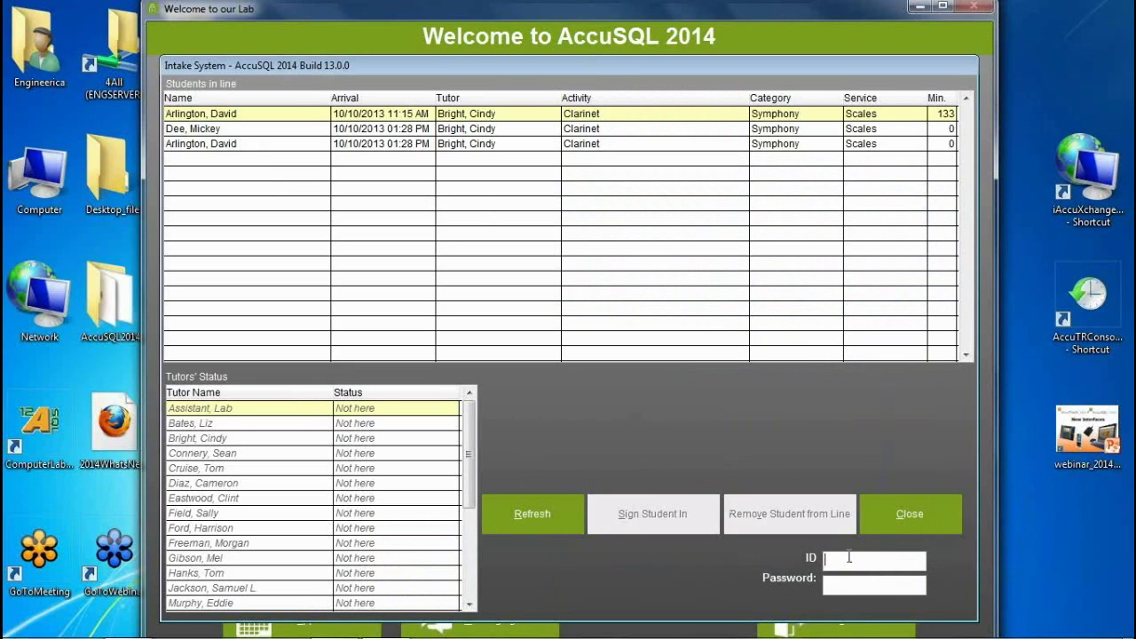
# - Log into the Intake System, remove the oldest queued student, and refresh the line
pyautogui.write('1111111')
pyautogui.press('Tab')
pyautogui.write('11')
pyautogui.press('Return')
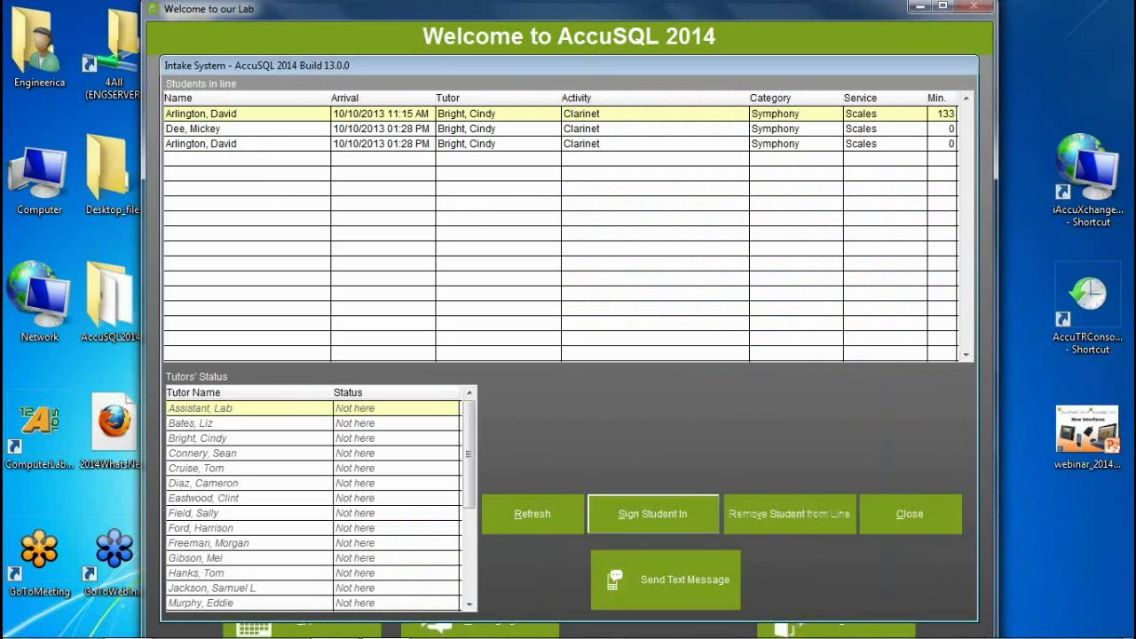
pyautogui.click(779, 525)
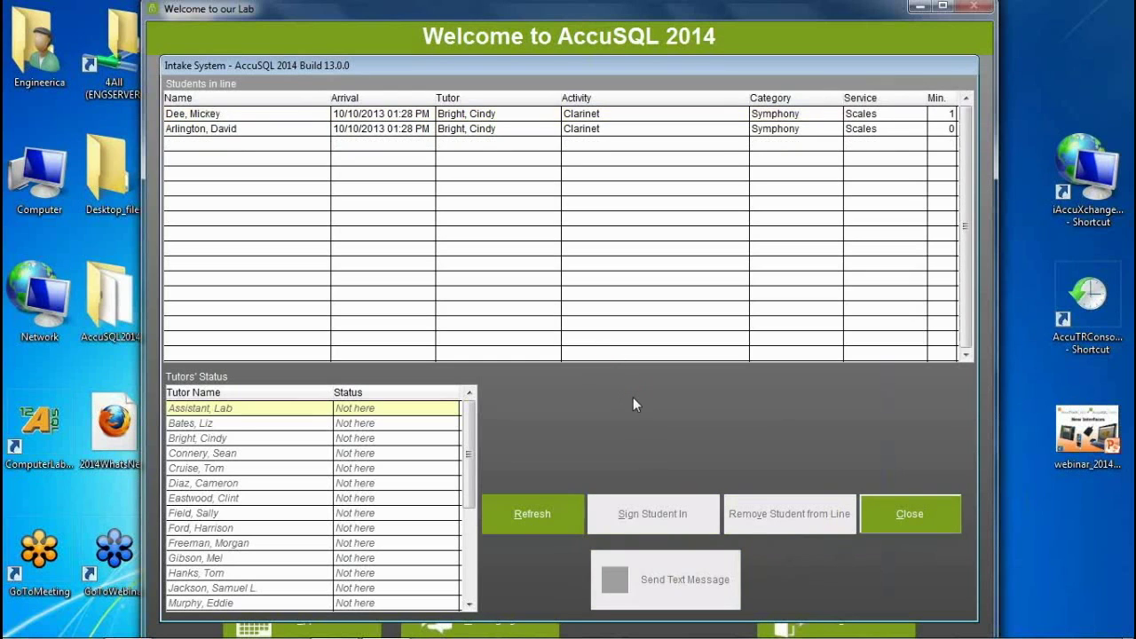
pyautogui.click(555, 501)
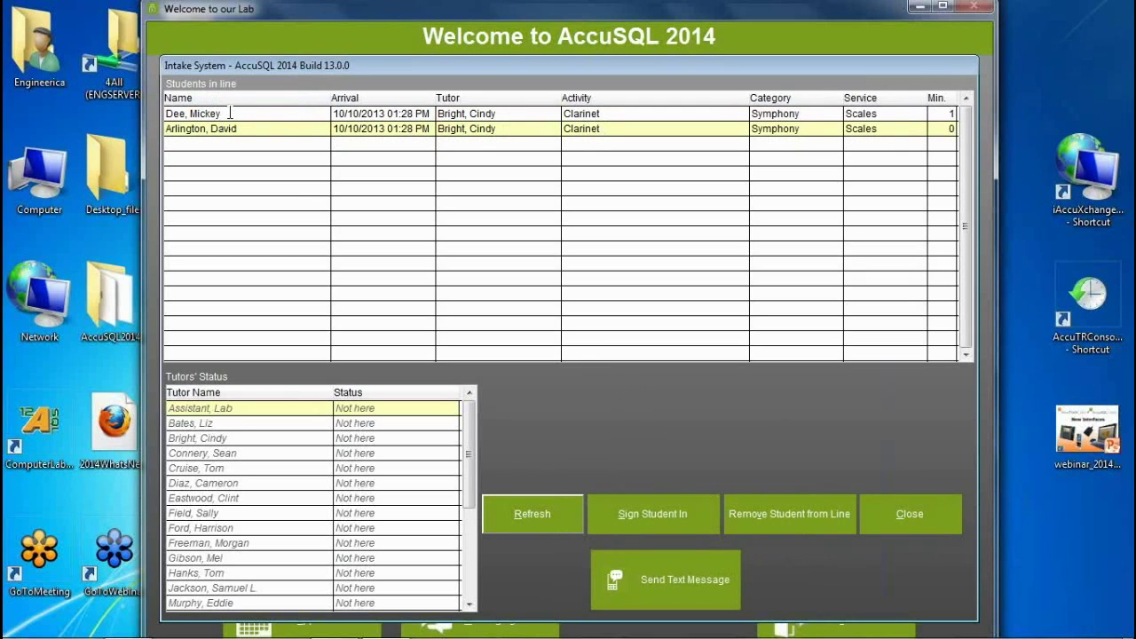
# - Sign the first waiting student in with their tutor, agree to report the visit, and close
pyautogui.click(229, 113)
pyautogui.click(249, 437)
pyautogui.click(653, 530)
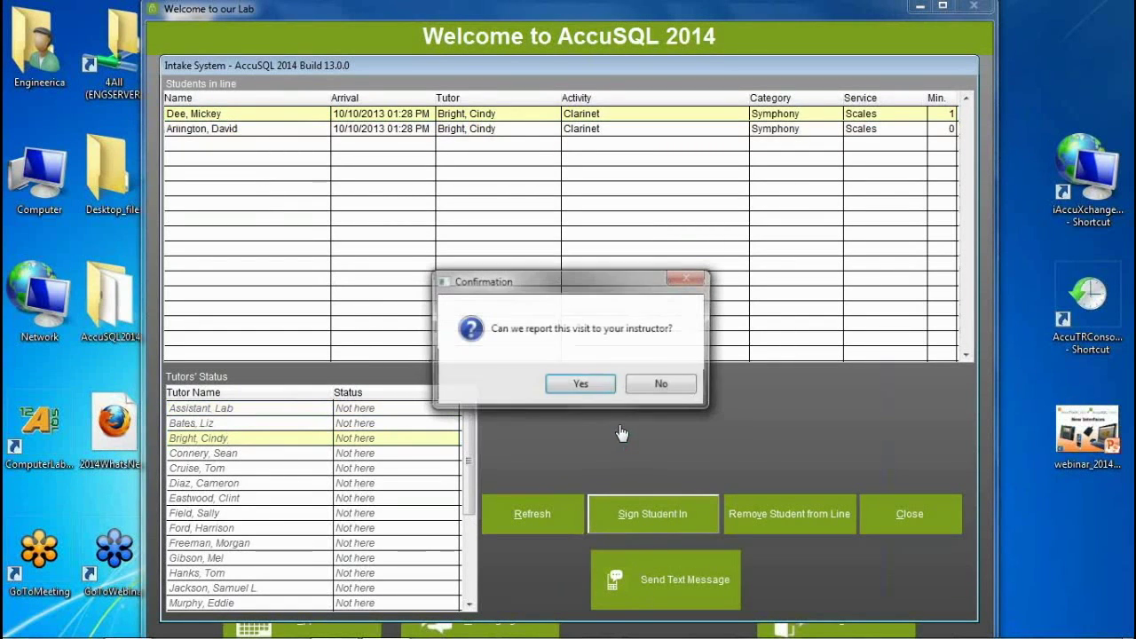
pyautogui.click(582, 388)
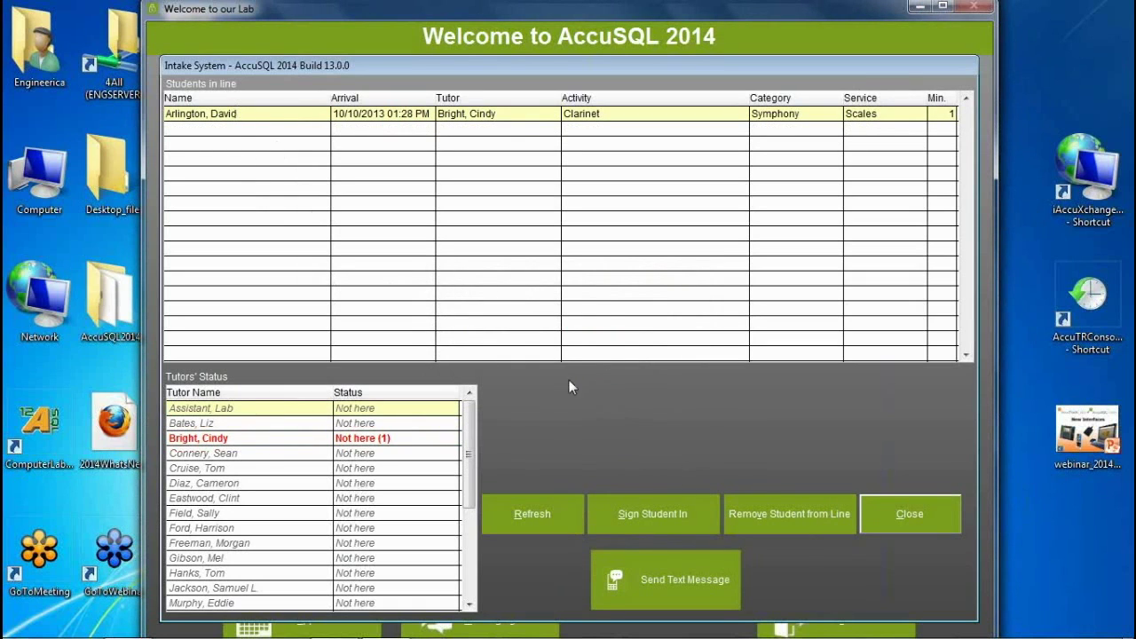
pyautogui.click(887, 522)
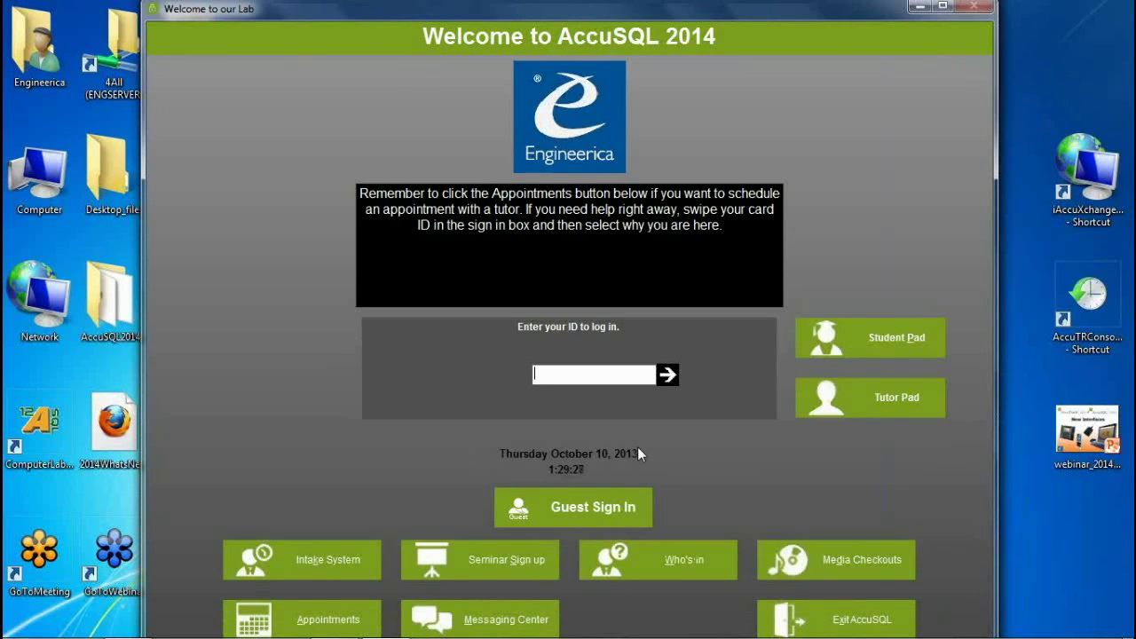
# - Enter the student ID and rate the first two tutor survey statements Agree, then submit
pyautogui.write('555555555')
pyautogui.press('Return')
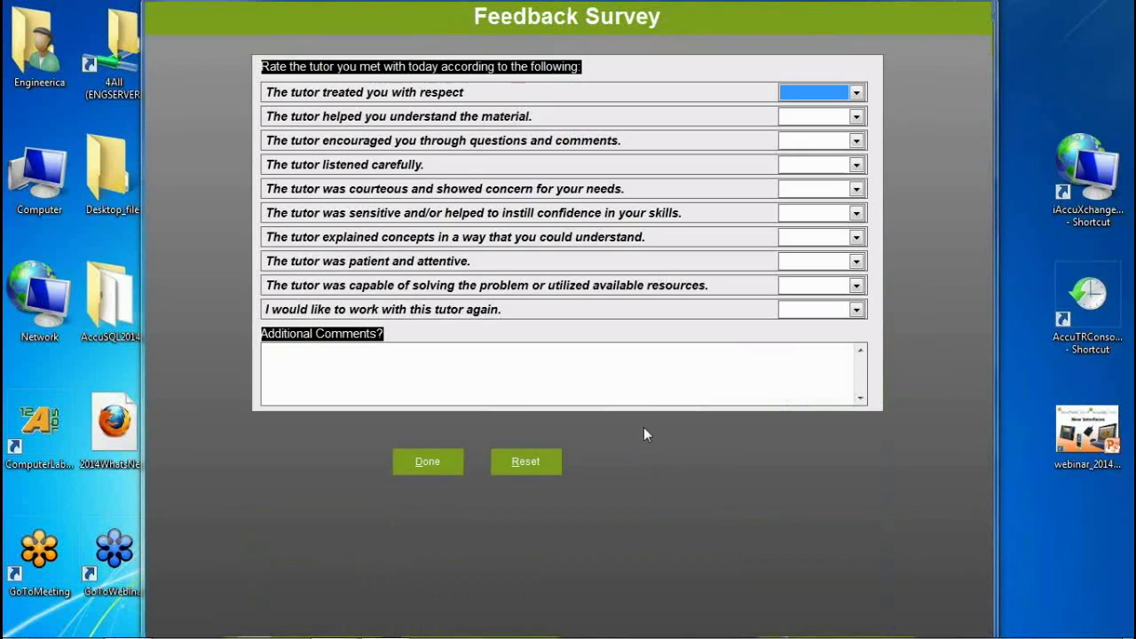
pyautogui.click(784, 92)
pyautogui.click(795, 125)
pyautogui.click(798, 116)
pyautogui.click(797, 147)
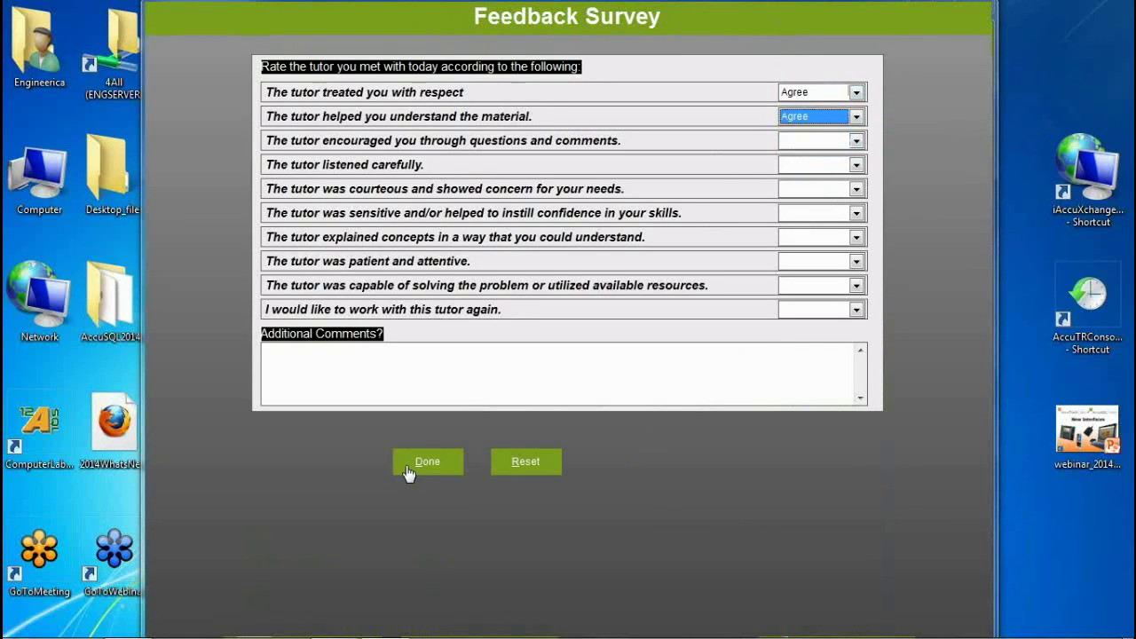
pyautogui.click(407, 473)
# - Rate the first two lab survey statements Agree and submit the survey
pyautogui.click(811, 116)
pyautogui.click(804, 148)
pyautogui.click(806, 140)
pyautogui.click(803, 172)
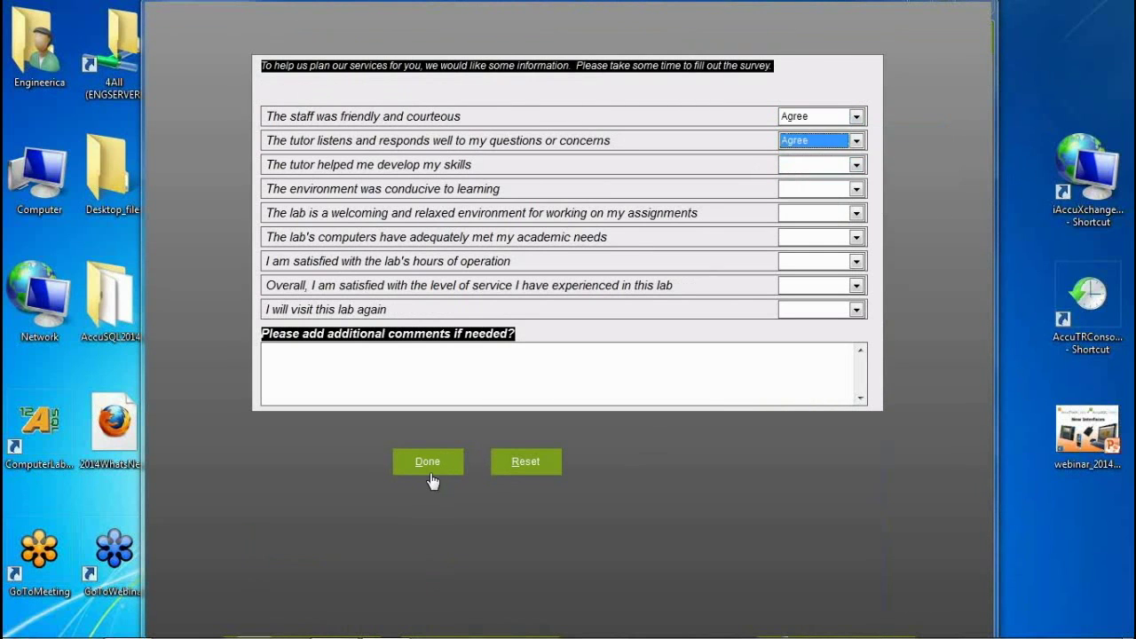
pyautogui.click(431, 476)
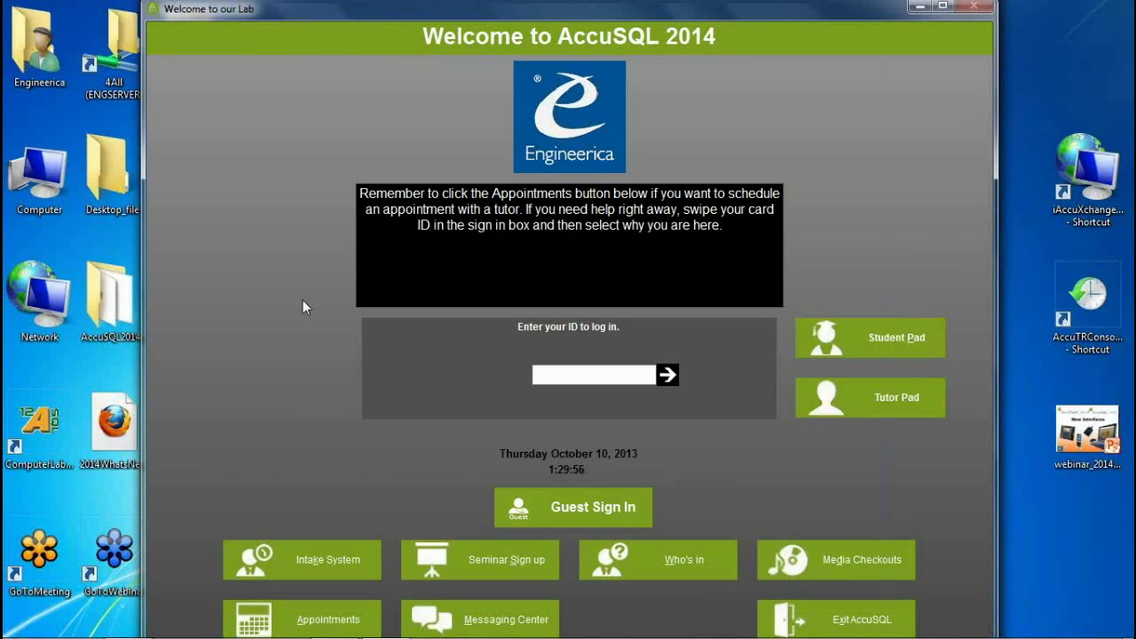
# - In the Intake System, select the second tutor, refresh, and log in with staff ID and password
pyautogui.click(313, 572)
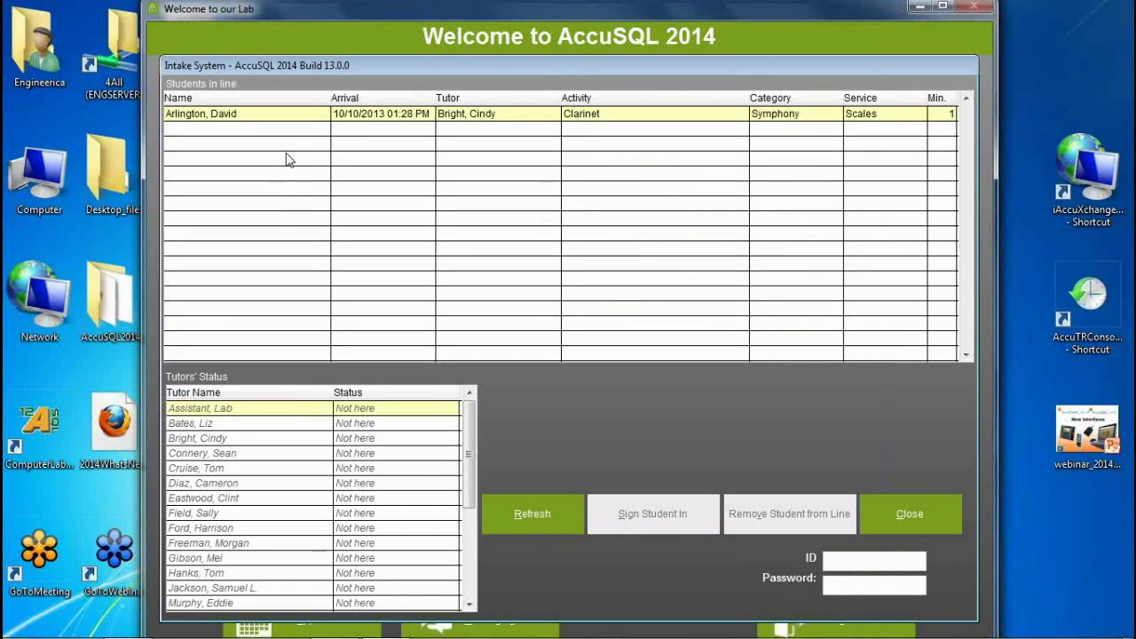
pyautogui.click(249, 423)
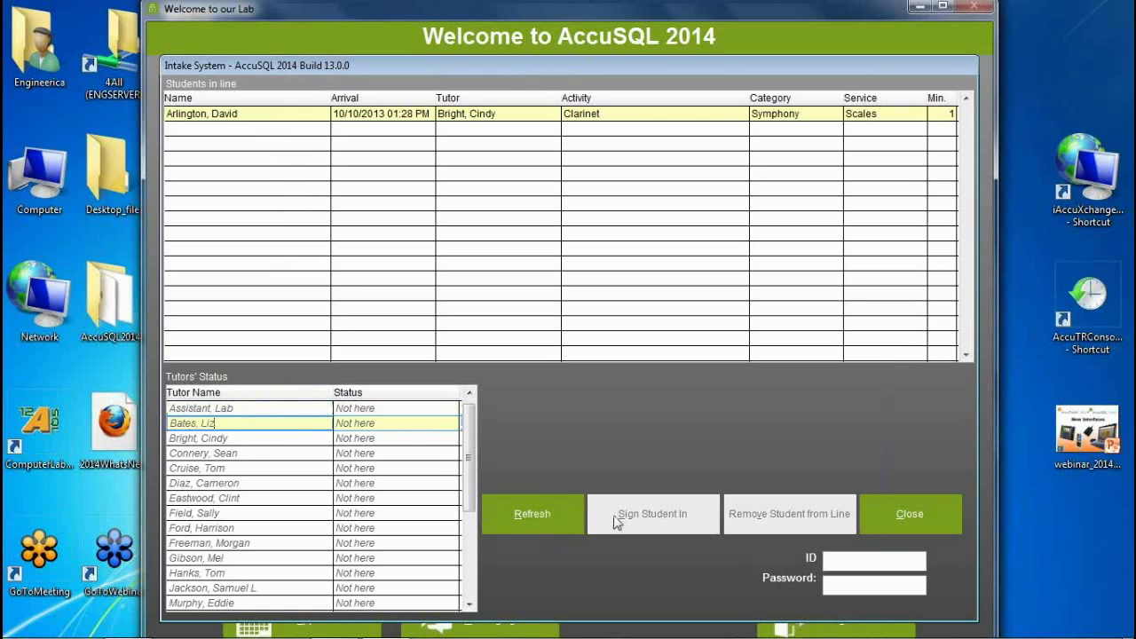
pyautogui.click(533, 516)
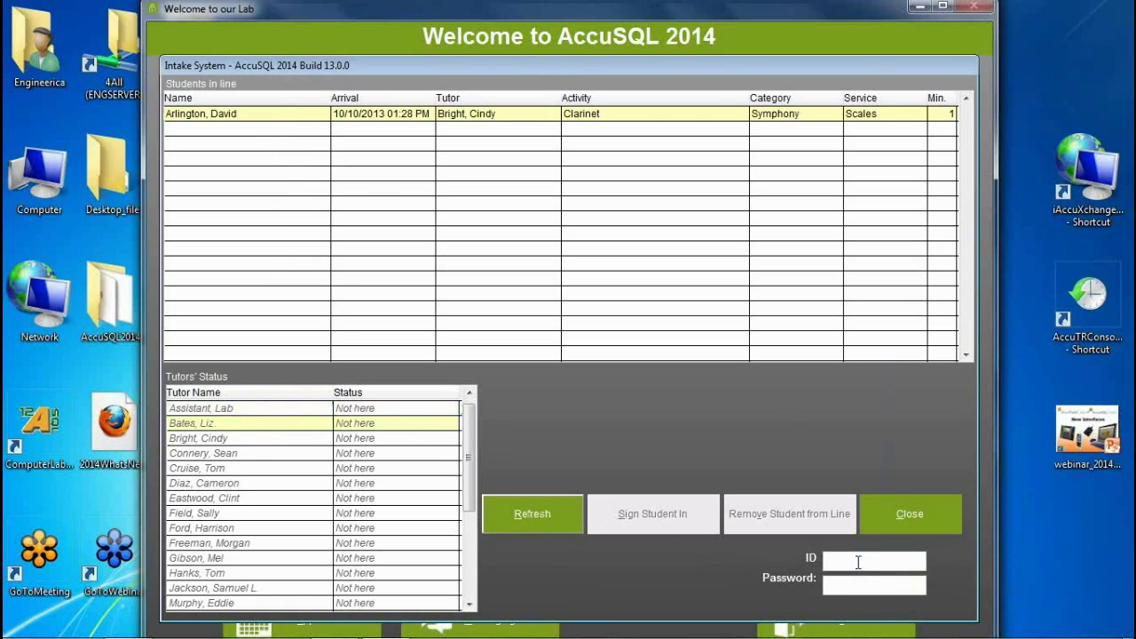
pyautogui.write('111111111')
pyautogui.press('Tab')
pyautogui.write('111')
pyautogui.press('Return')
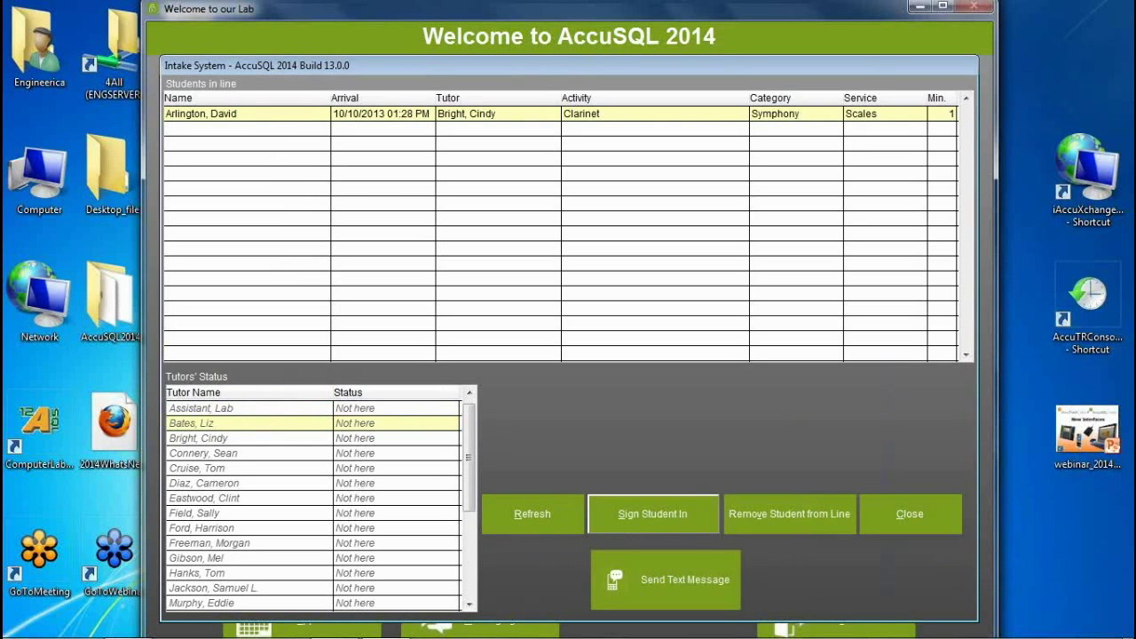
# - Sign the last student in with the second tutor instead of the assigned one, agree to report, and close
pyautogui.click(644, 524)
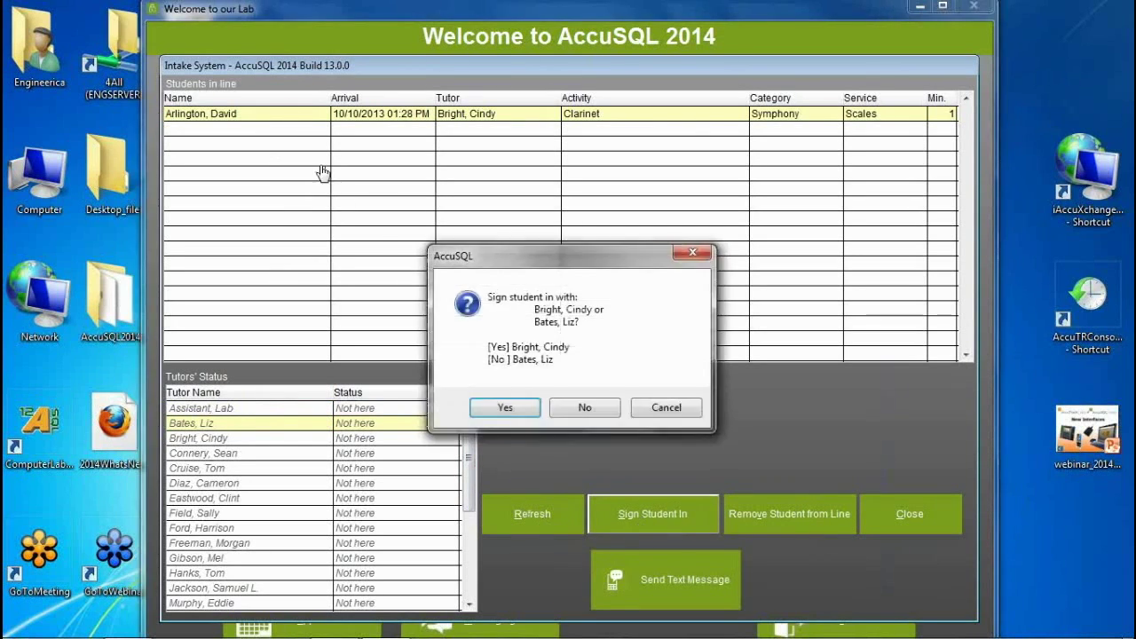
pyautogui.click(582, 410)
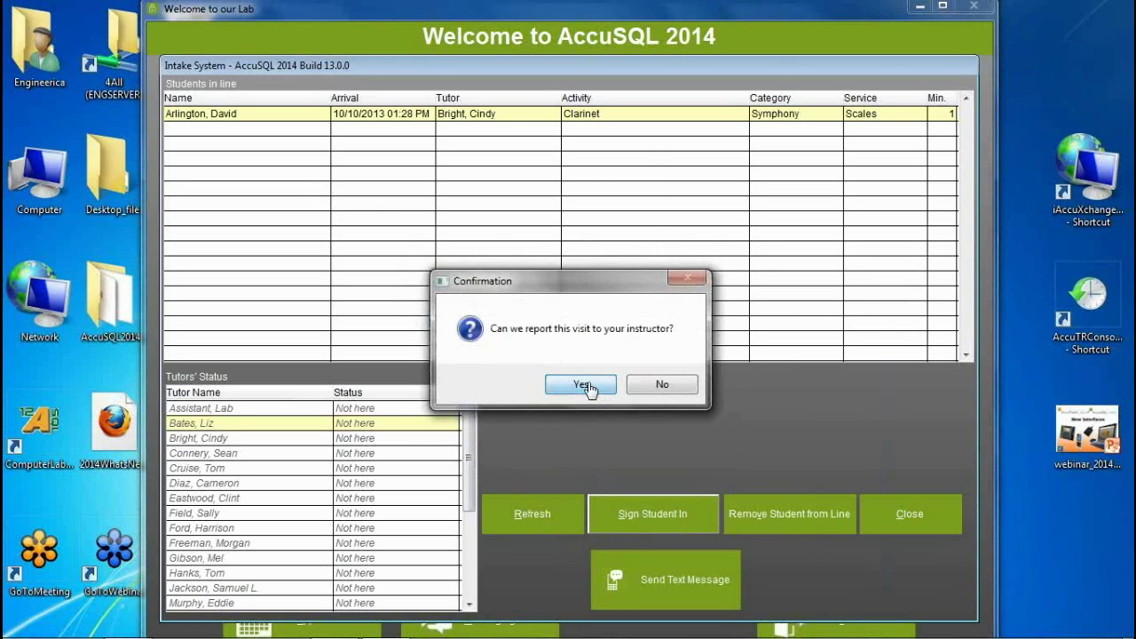
pyautogui.click(588, 387)
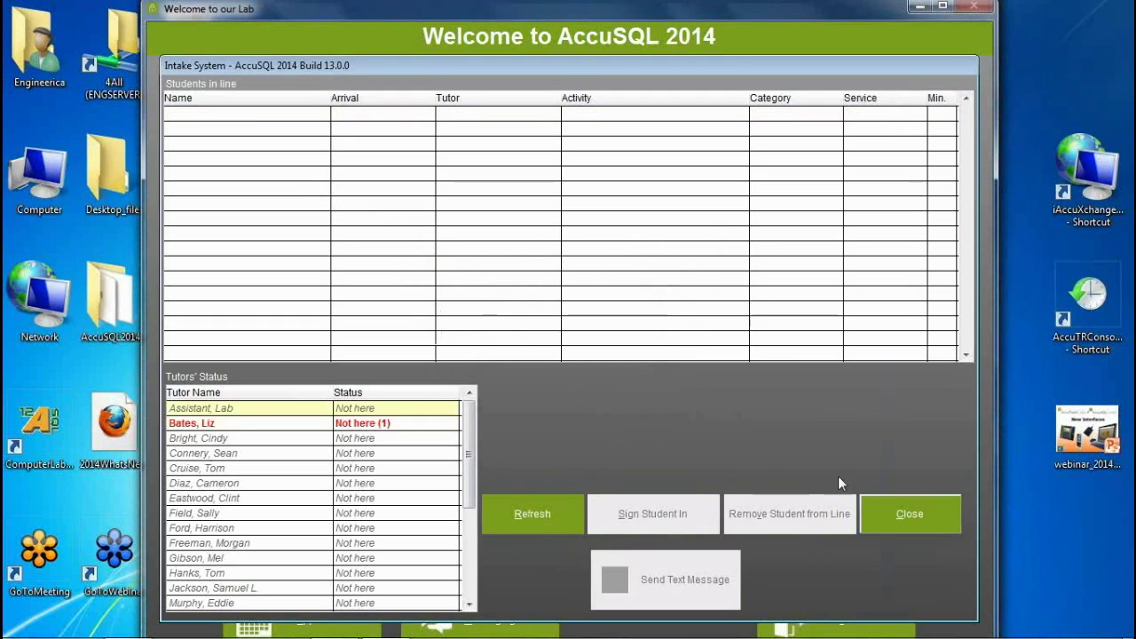
pyautogui.click(899, 523)
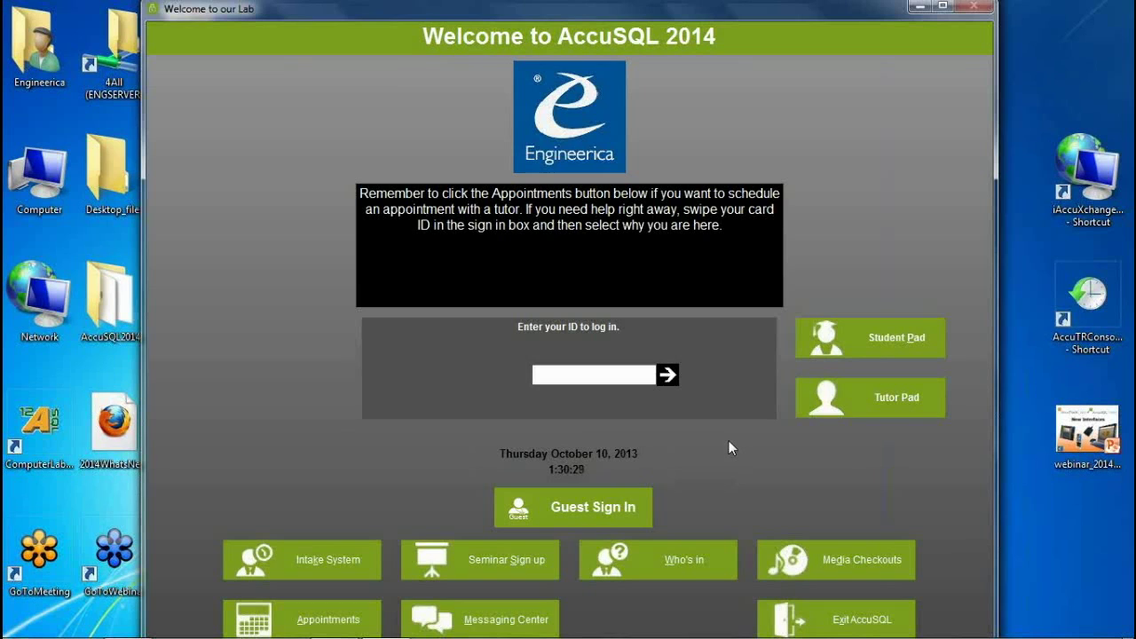
# - Log in as administrator and open the Session Log table
pyautogui.write('111111111')
pyautogui.press('Return')
pyautogui.write('1111')
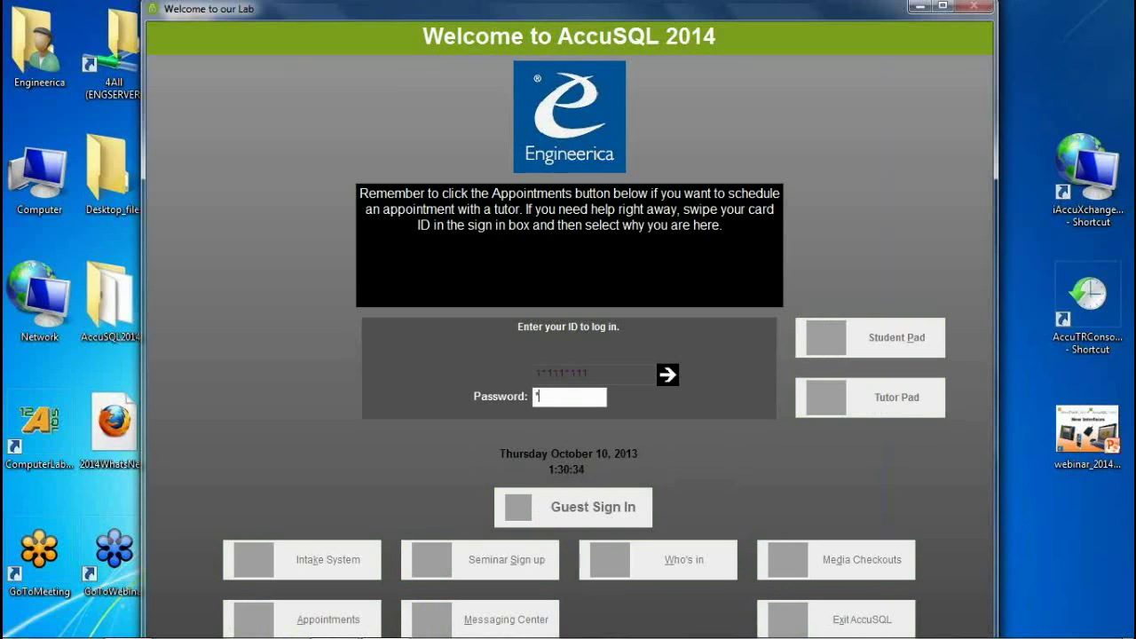
pyautogui.press('Return')
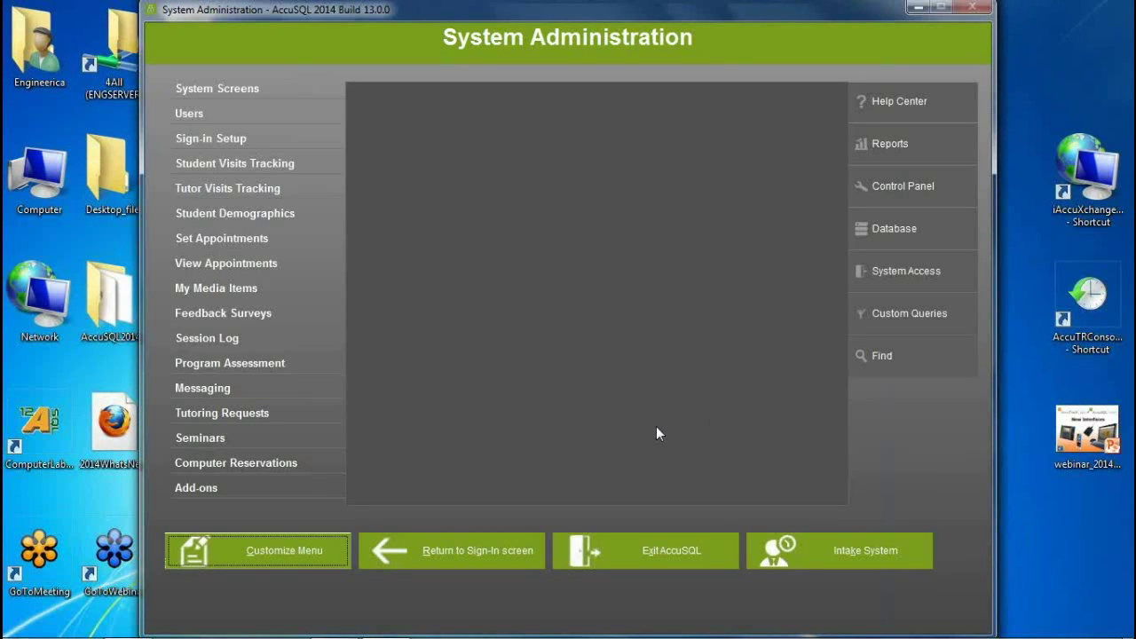
pyautogui.click(233, 337)
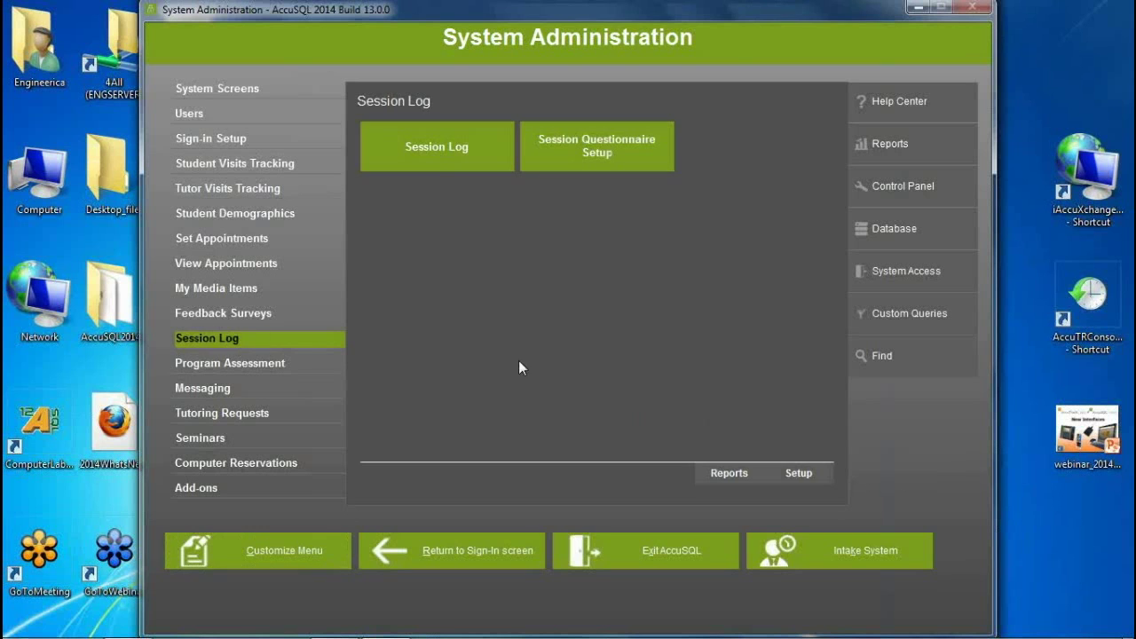
pyautogui.click(431, 165)
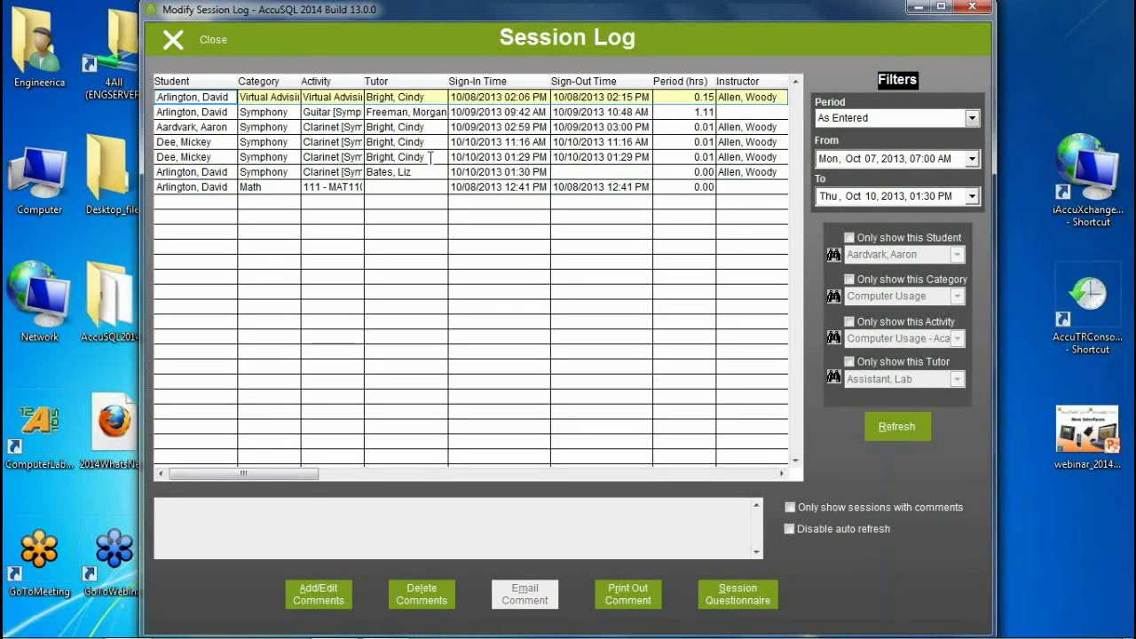
# - Browse the seven session rows, view the Guitar session's comment, and close the Session Log
pyautogui.click(173, 39)
pyautogui.click(418, 151)
pyautogui.click(215, 186)
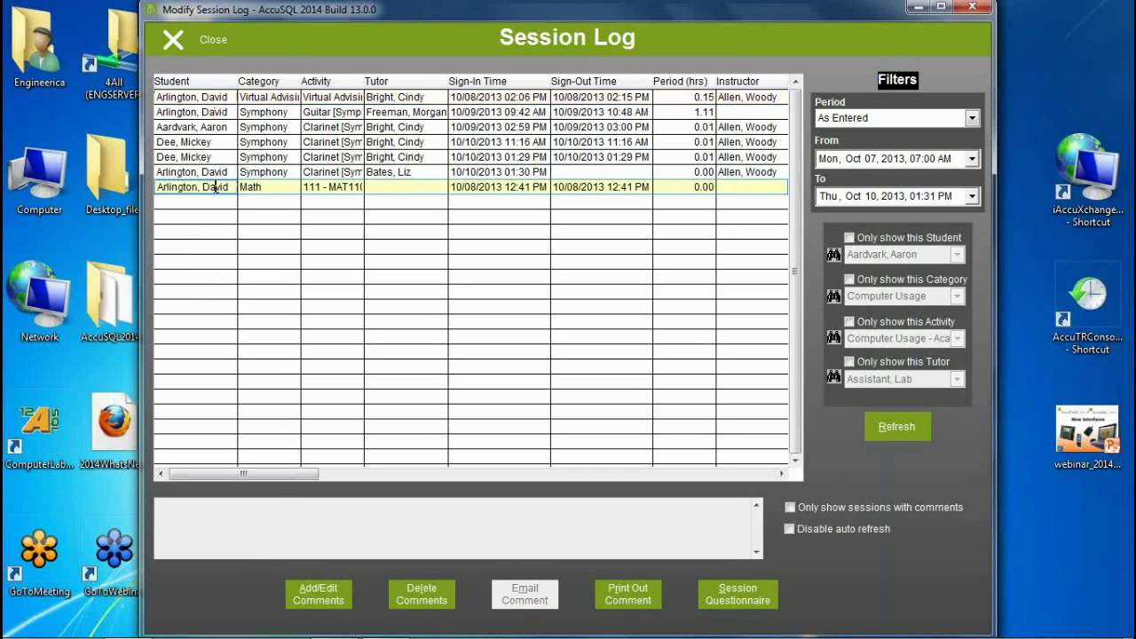
pyautogui.click(214, 172)
pyautogui.click(213, 157)
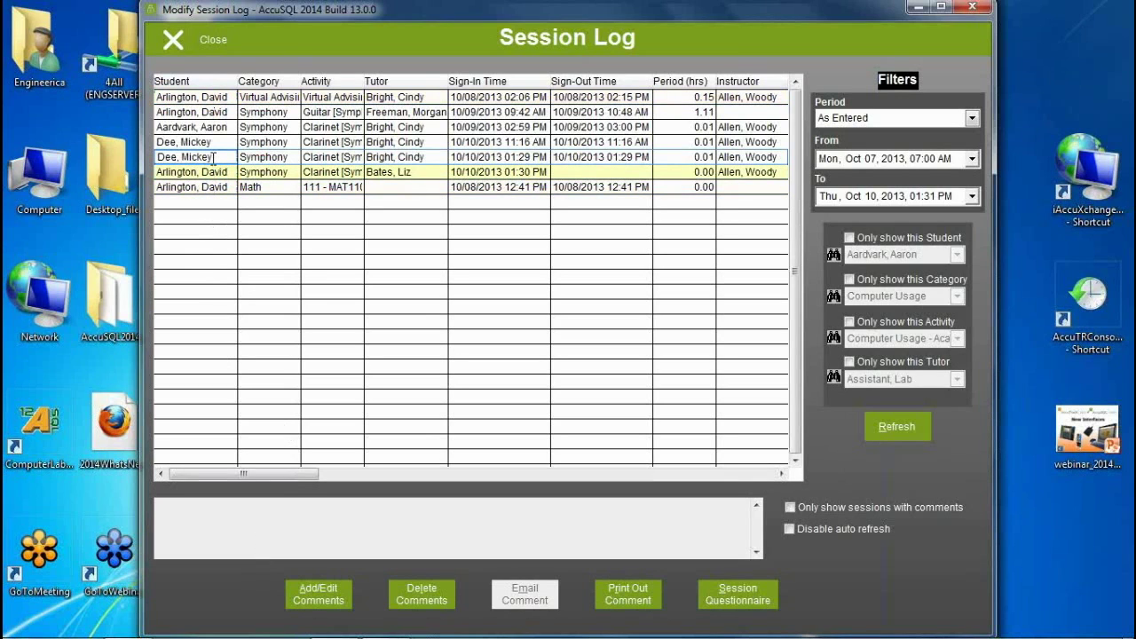
pyautogui.click(214, 142)
pyautogui.click(214, 127)
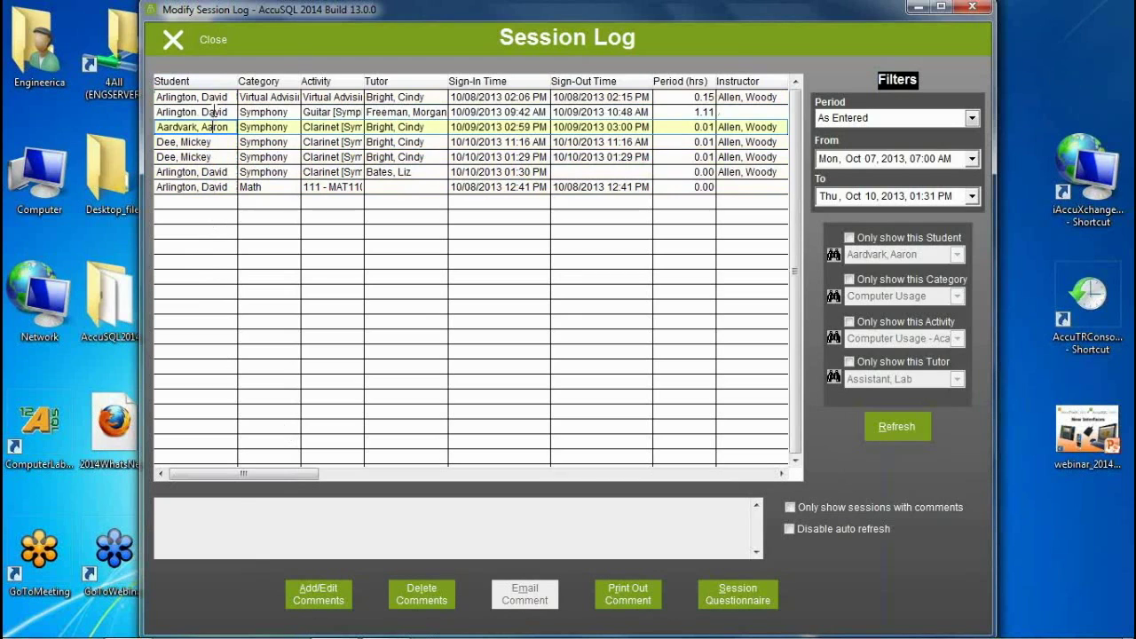
pyautogui.click(214, 112)
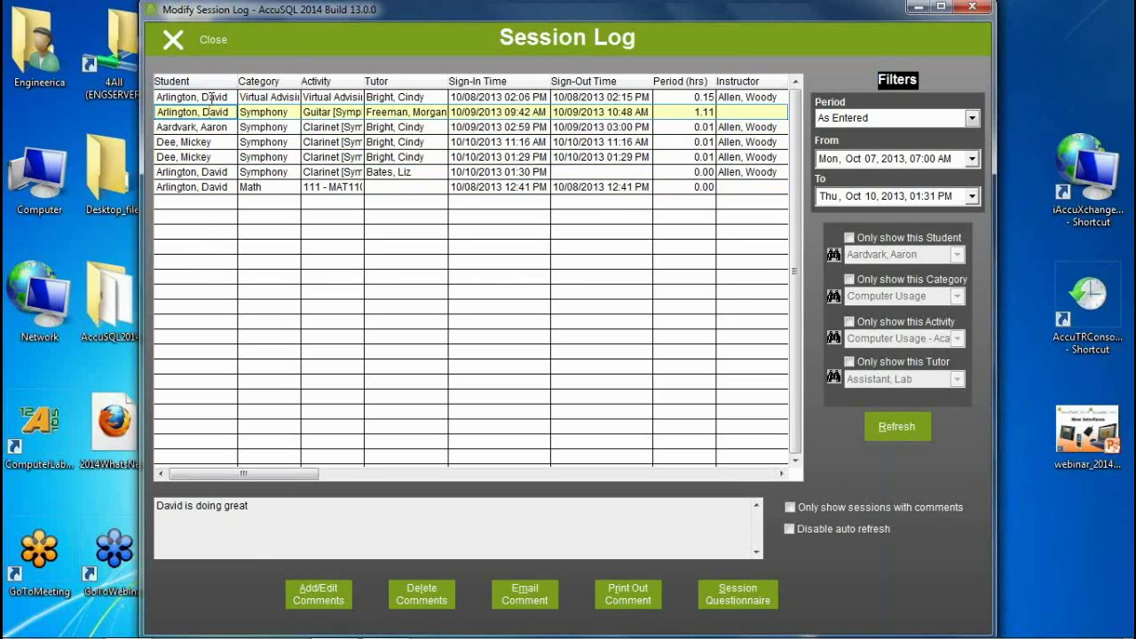
pyautogui.click(219, 127)
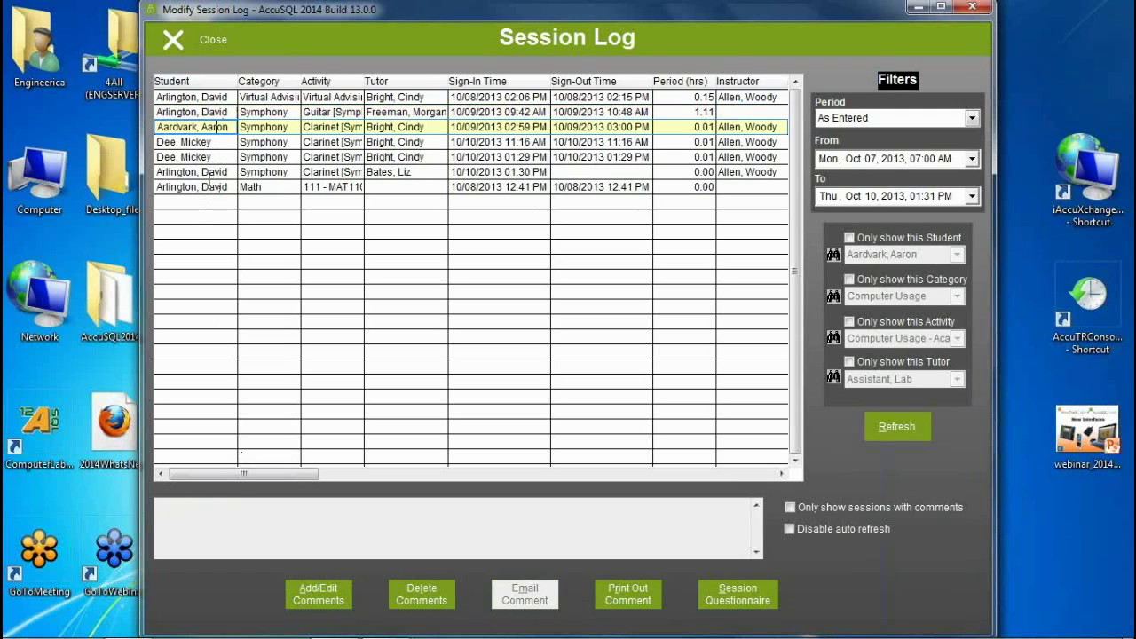
pyautogui.click(174, 42)
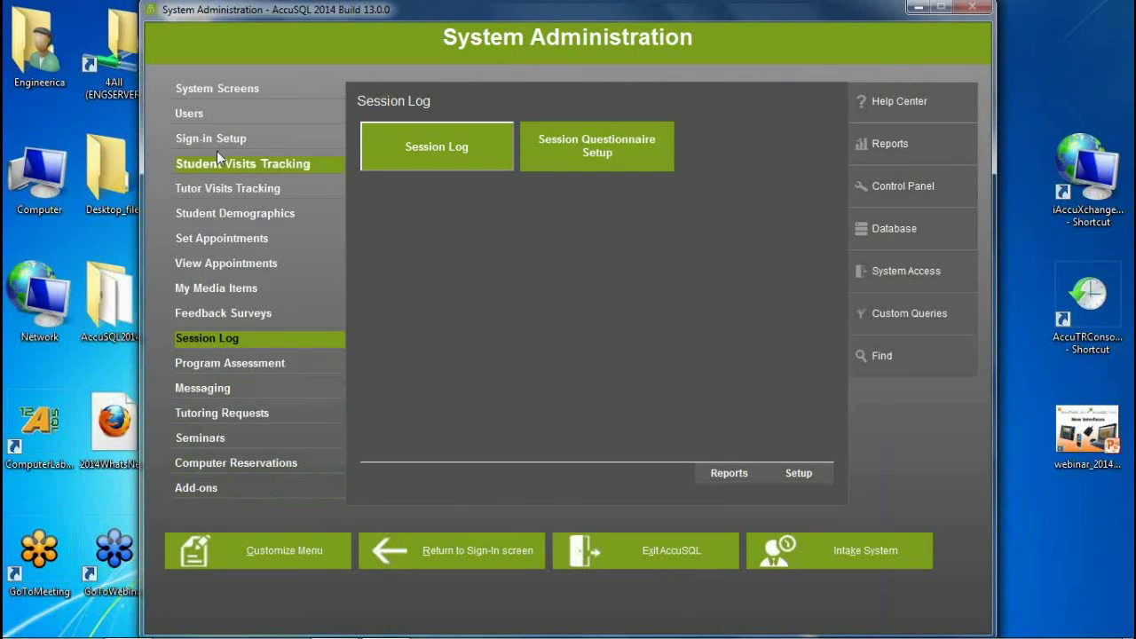
# - Open System Setup's System Options page and its Scheduled Tasks list
pyautogui.click(211, 91)
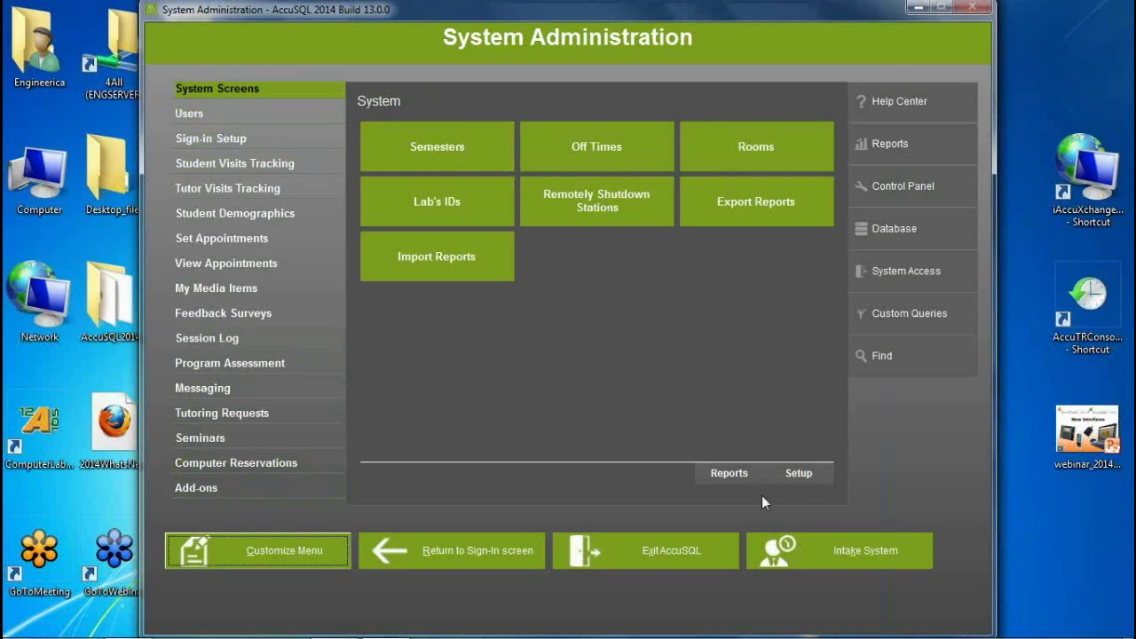
pyautogui.click(799, 473)
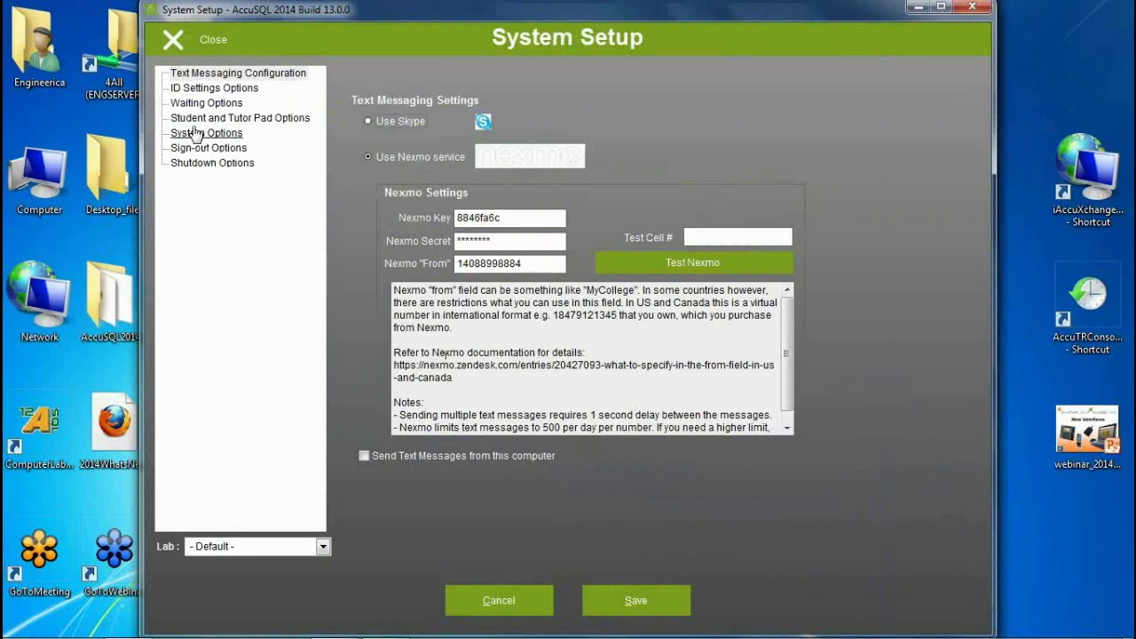
pyautogui.click(197, 135)
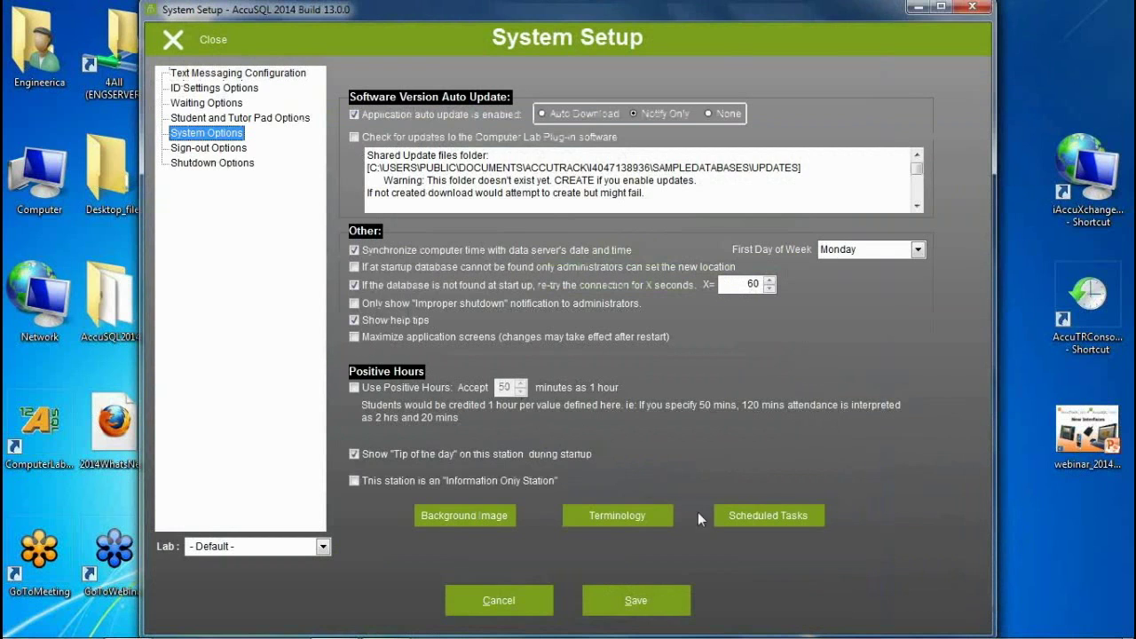
pyautogui.click(743, 522)
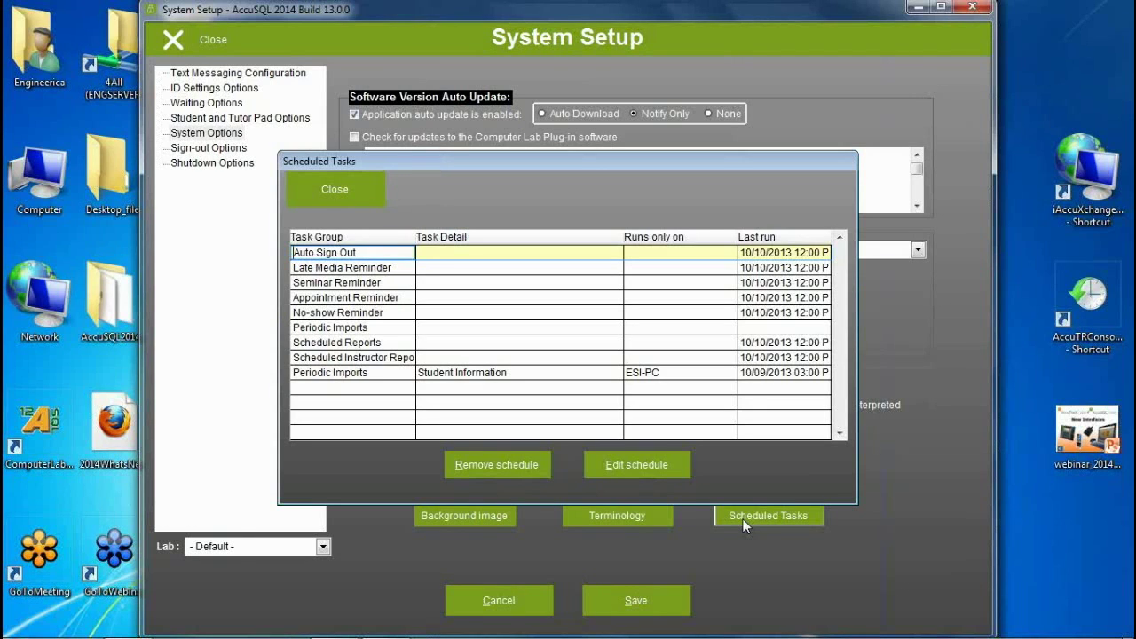
# - Step through the Late Media, Seminar and Appointment Reminder tasks, close the list, and minimize System Setup
pyautogui.press('Down')
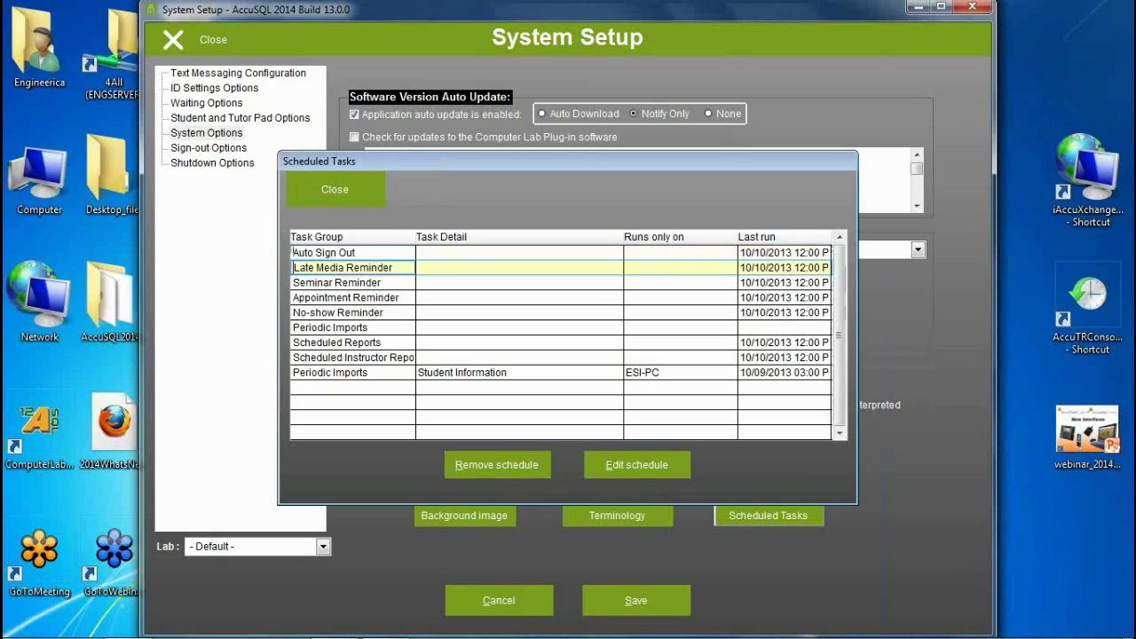
pyautogui.press('Down')
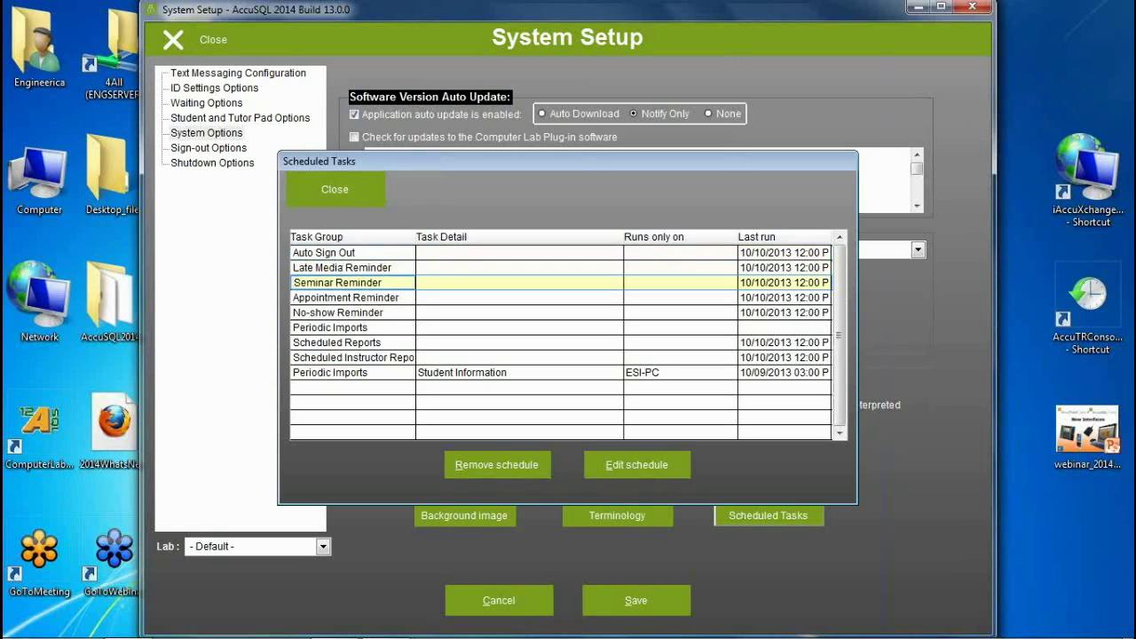
pyautogui.press('Down')
pyautogui.press('Down')
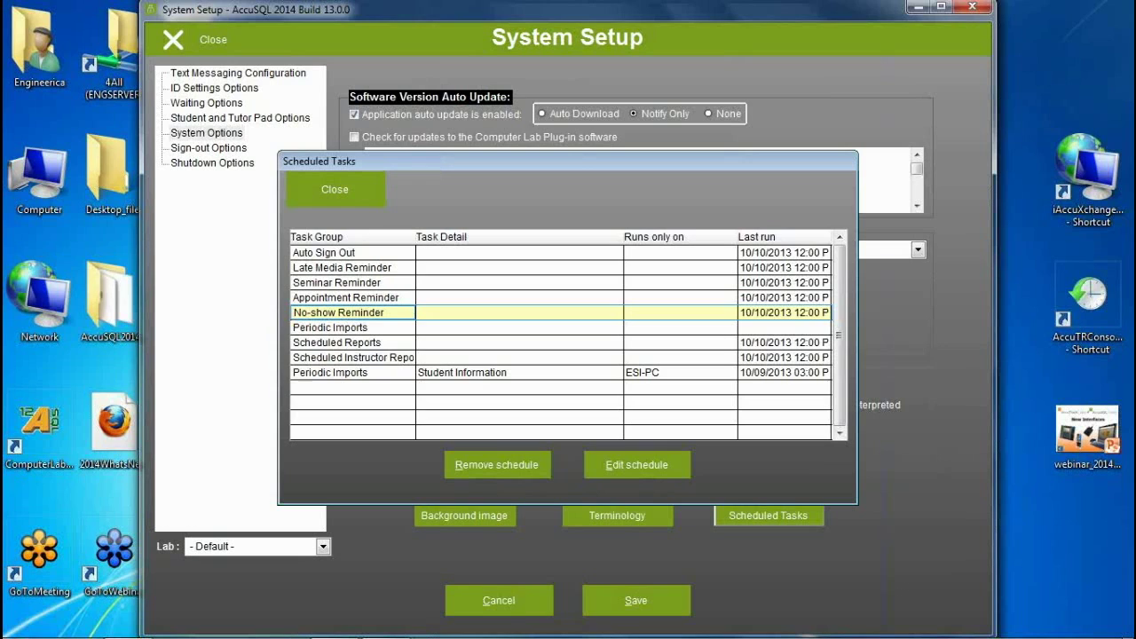
pyautogui.click(334, 190)
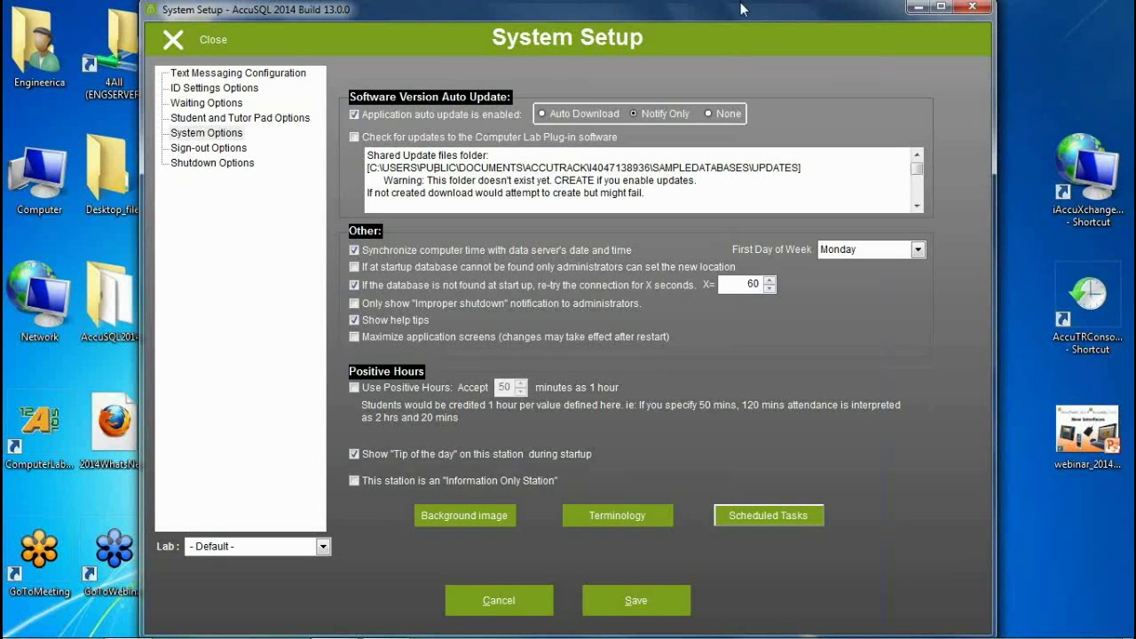
pyautogui.click(917, 7)
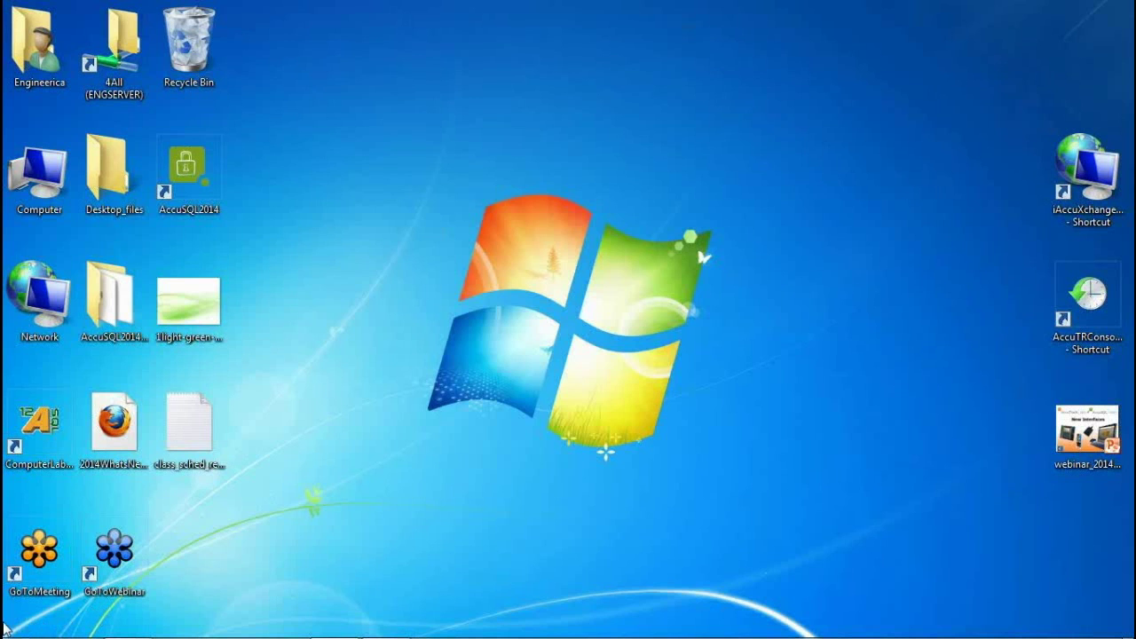
# - Launch services.msc from Start and widen the Name column to show full service names
pyautogui.click(24, 628)
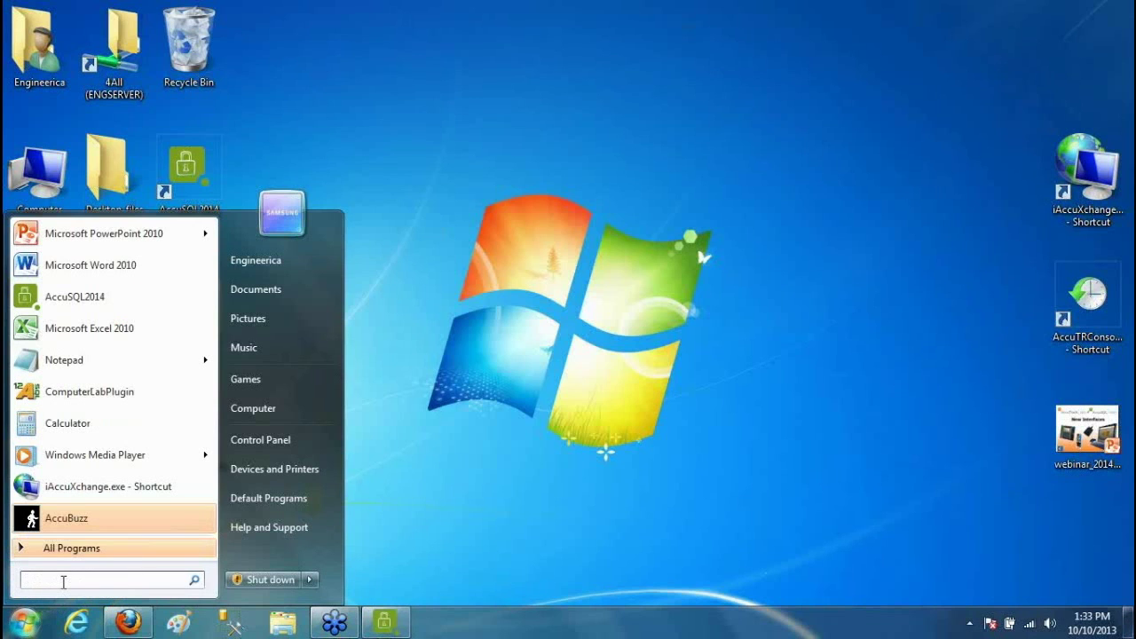
pyautogui.write('services')
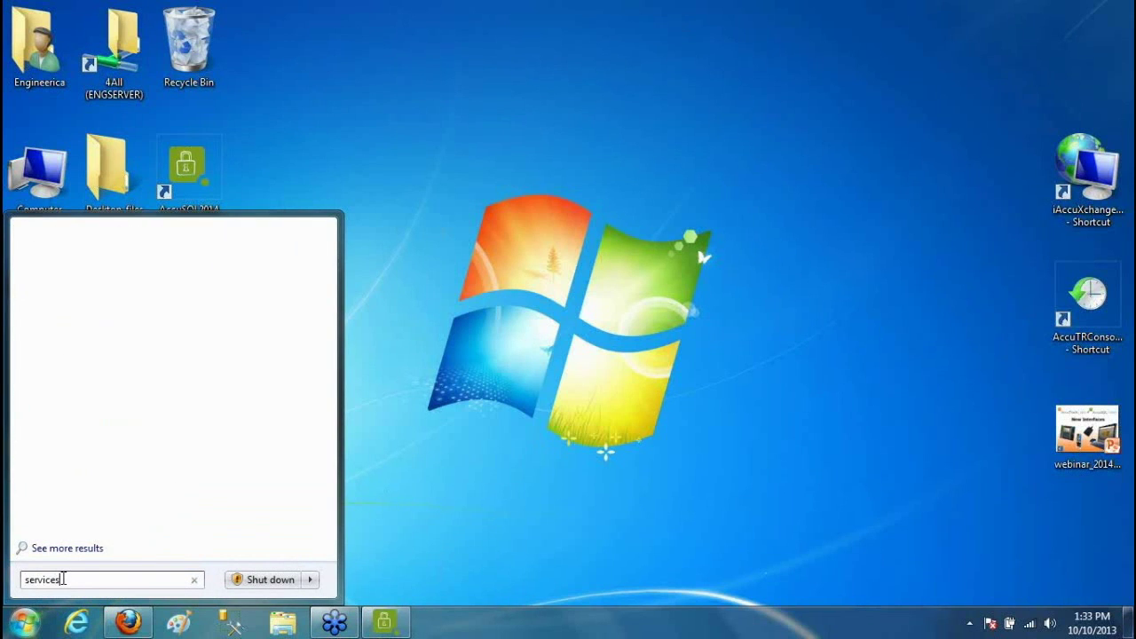
pyautogui.write('.msc')
pyautogui.press('Return')
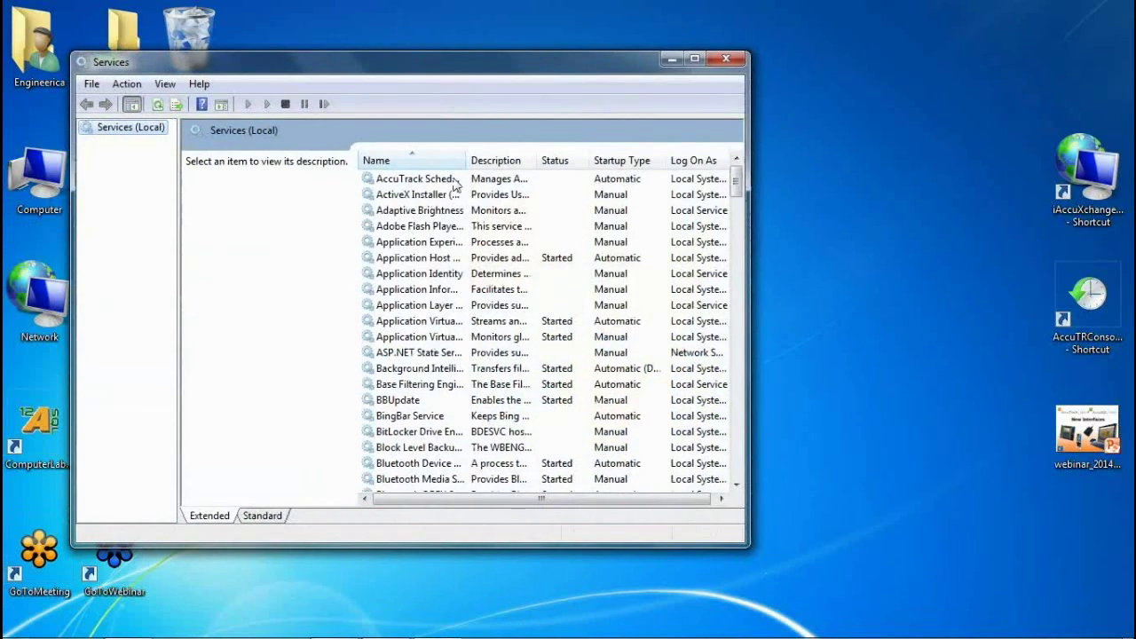
pyautogui.moveTo(463, 160); pyautogui.dragTo(552, 160)
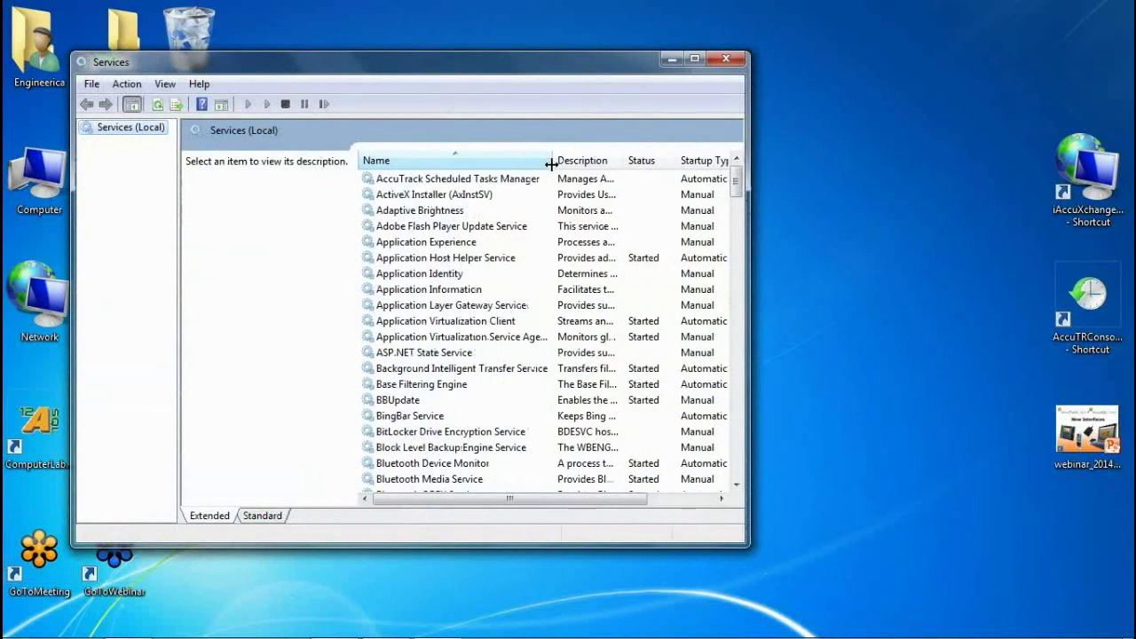
# - View the AccuTrack Scheduled Tasks Manager service's properties, cancel, and close Services
pyautogui.click(431, 178)
pyautogui.rightClick(426, 183)
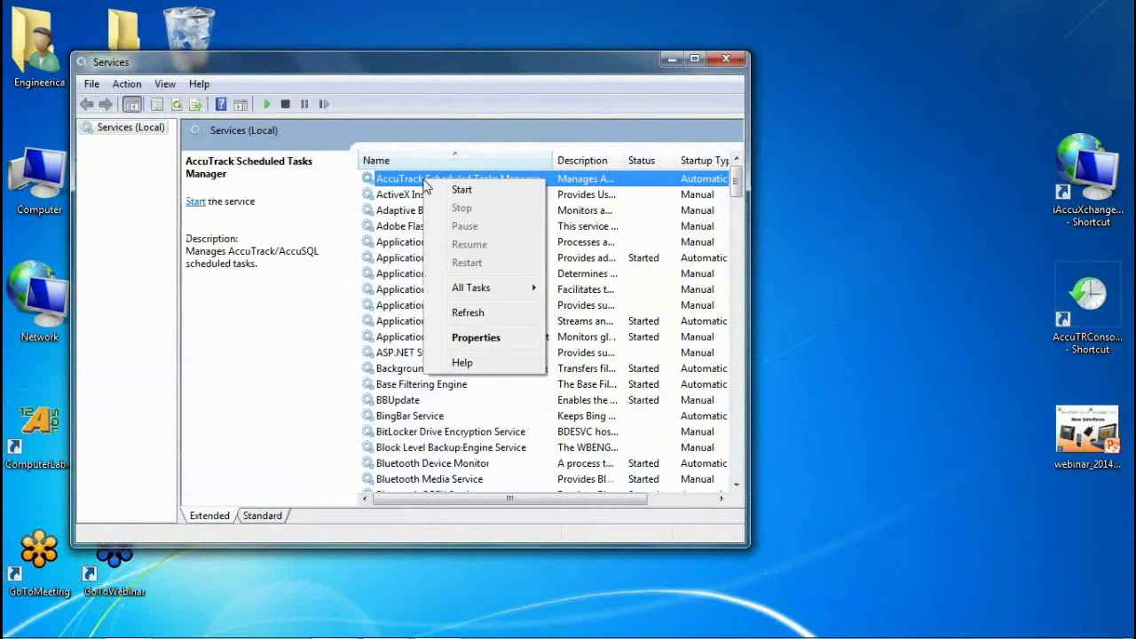
pyautogui.click(483, 336)
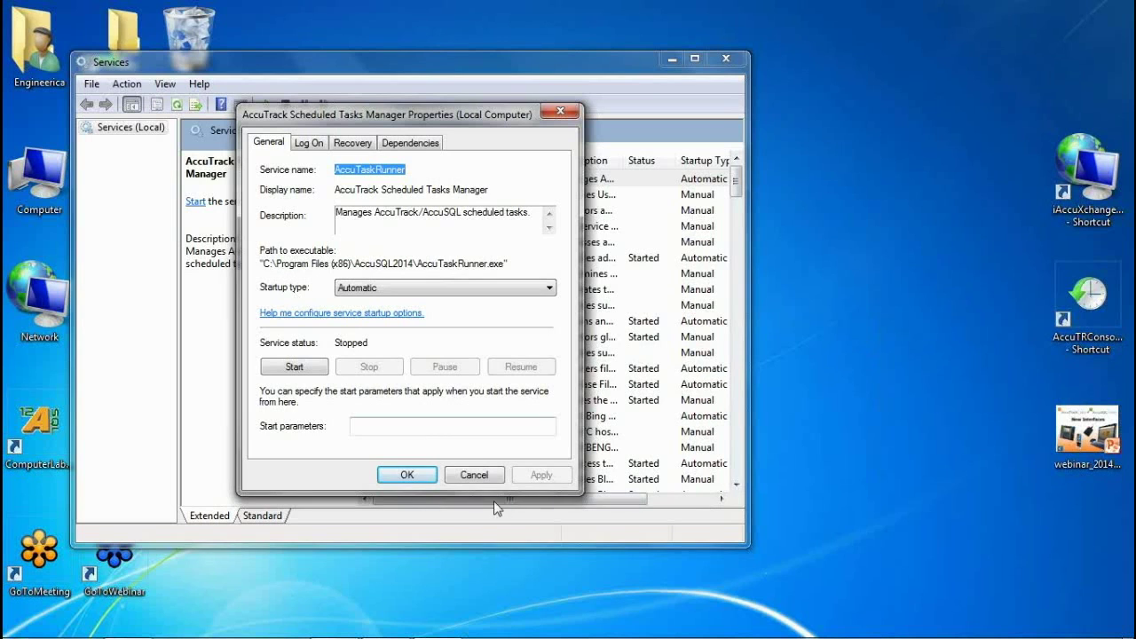
pyautogui.click(486, 475)
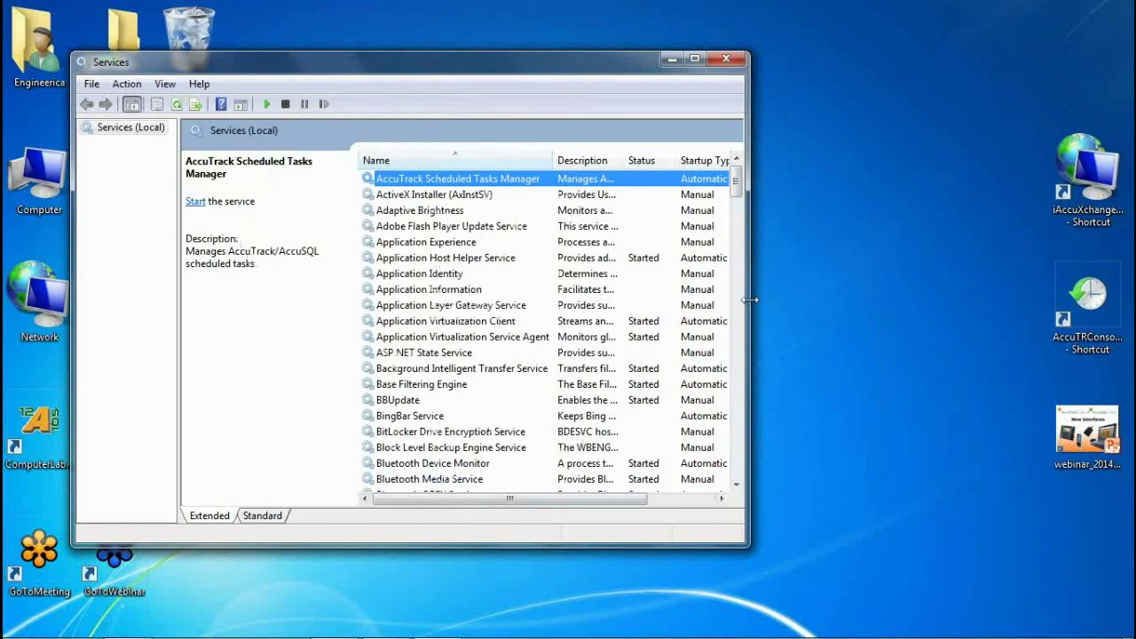
pyautogui.click(724, 59)
pyautogui.rightClick(197, 190)
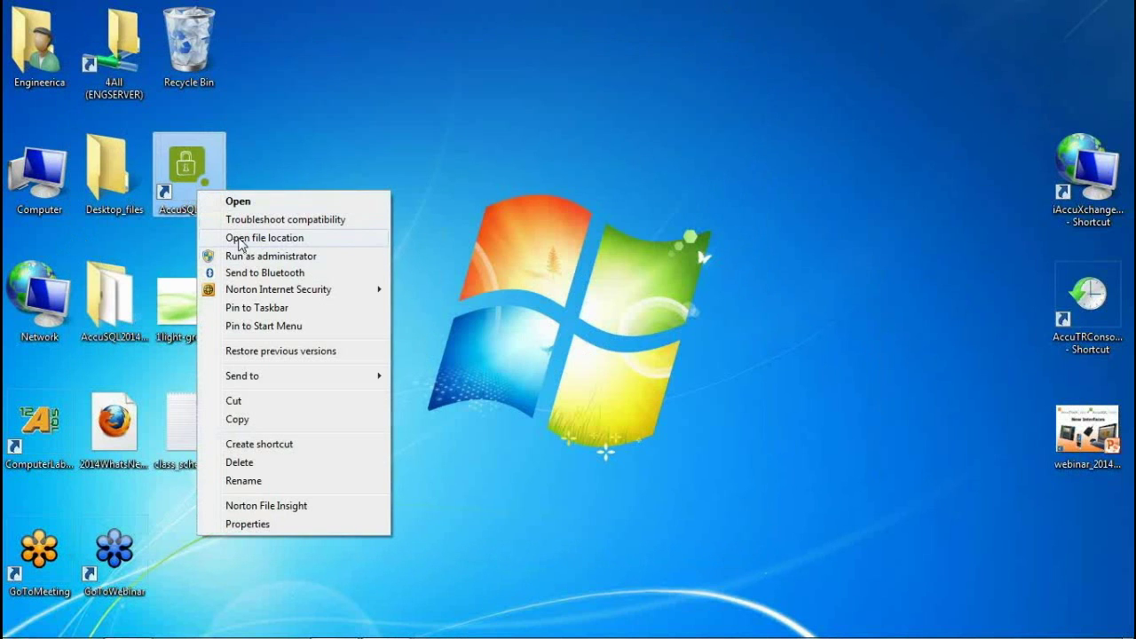
# - Open the AccuSQL2014 program folder and locate AccuTRConsole.exe
pyautogui.click(249, 237)
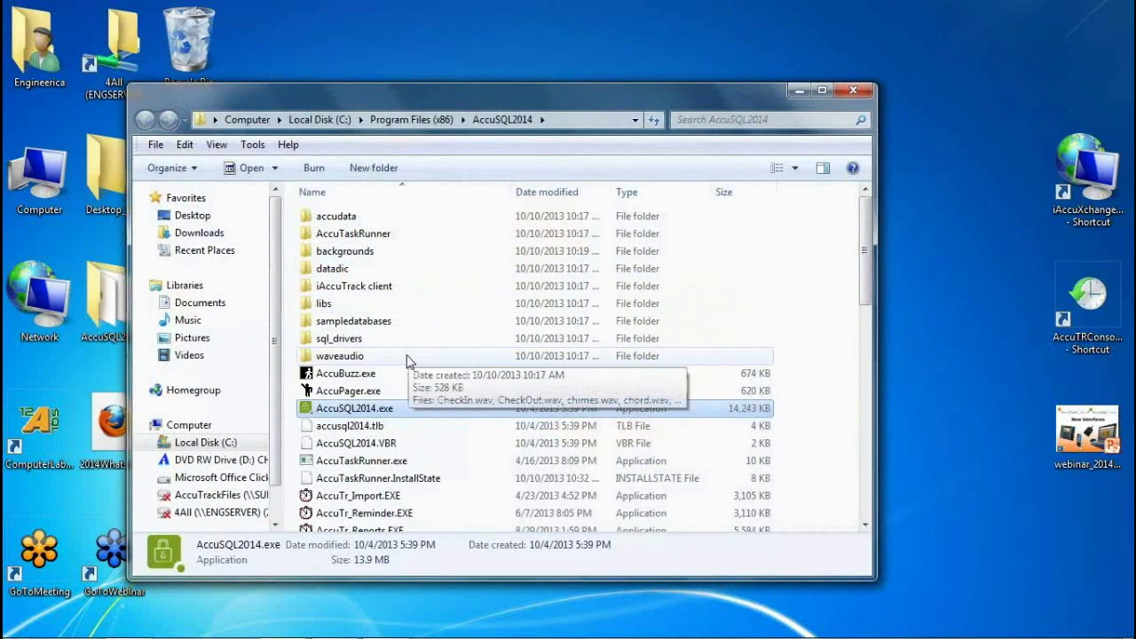
pyautogui.scroll(-1, 408, 372)
pyautogui.moveTo(866, 279); pyautogui.dragTo(866, 302)
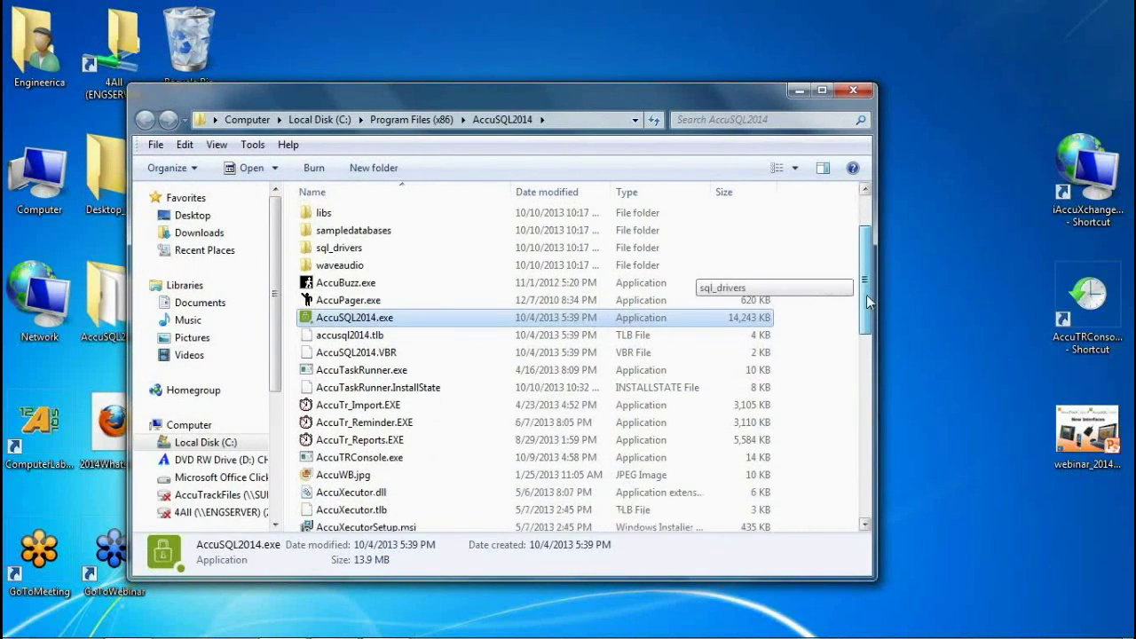
pyautogui.click(394, 457)
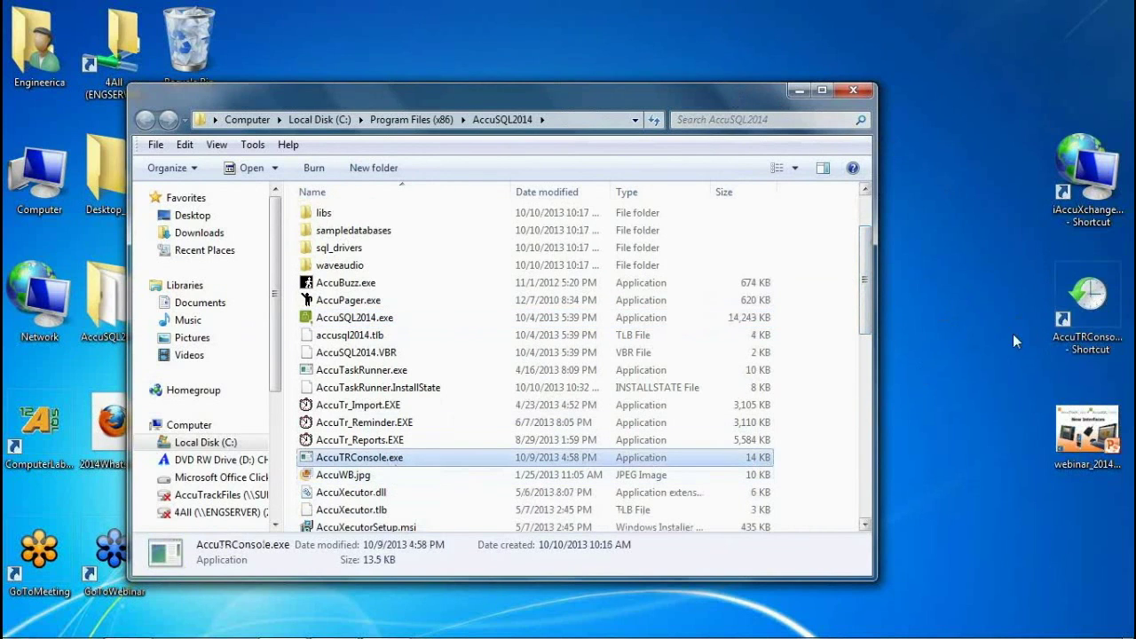
# - Close Explorer and select the AccuTRConsole desktop shortcut
pyautogui.click(862, 92)
pyautogui.click(1079, 309)
pyautogui.moveTo(1011, 636)
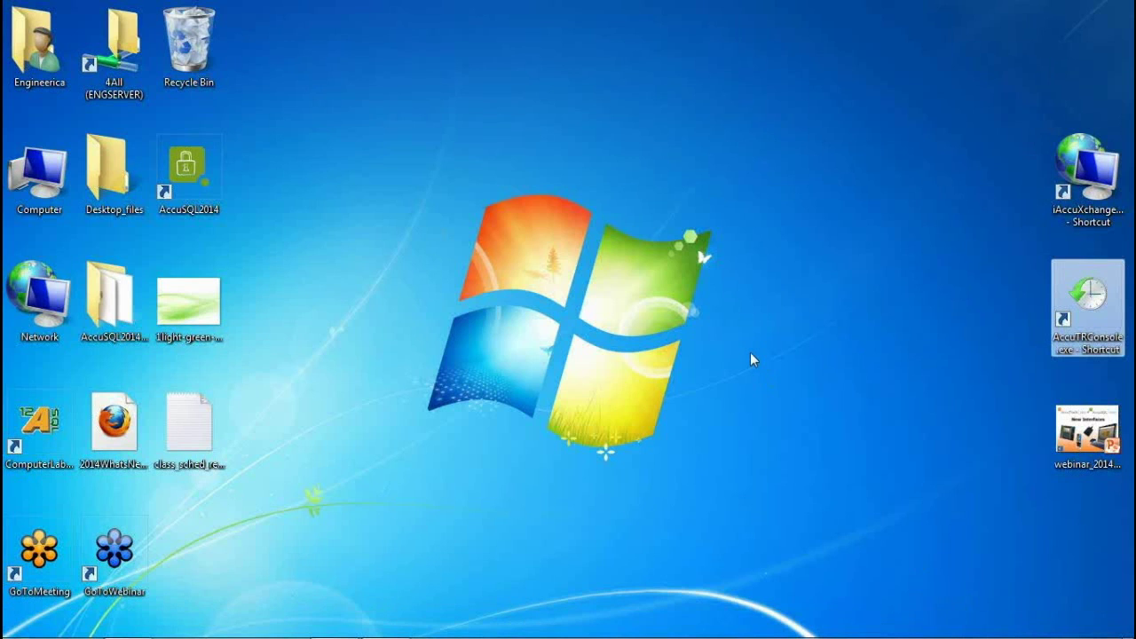
# - Restore AccuSQL from the taskbar and close System Setup
pyautogui.moveTo(497, 635)
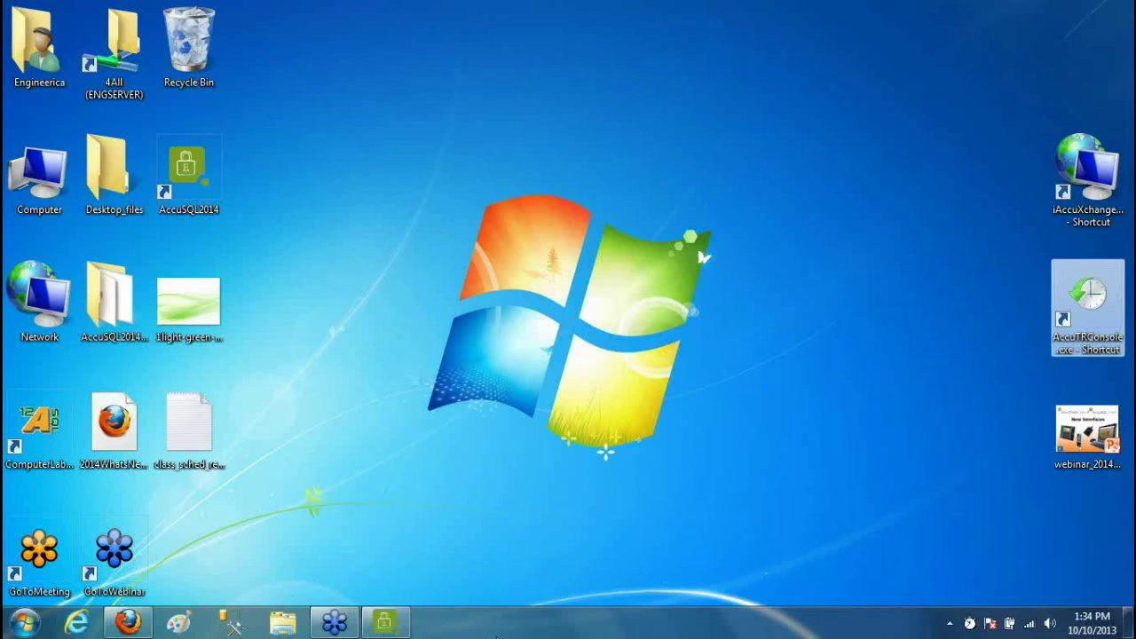
pyautogui.click(384, 622)
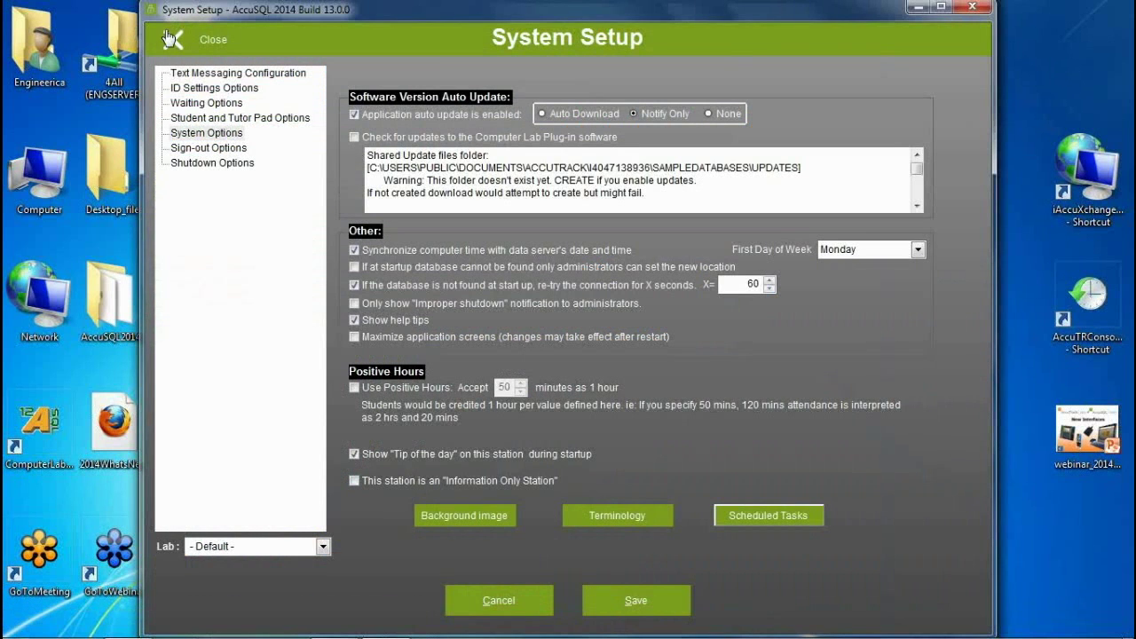
pyautogui.click(197, 37)
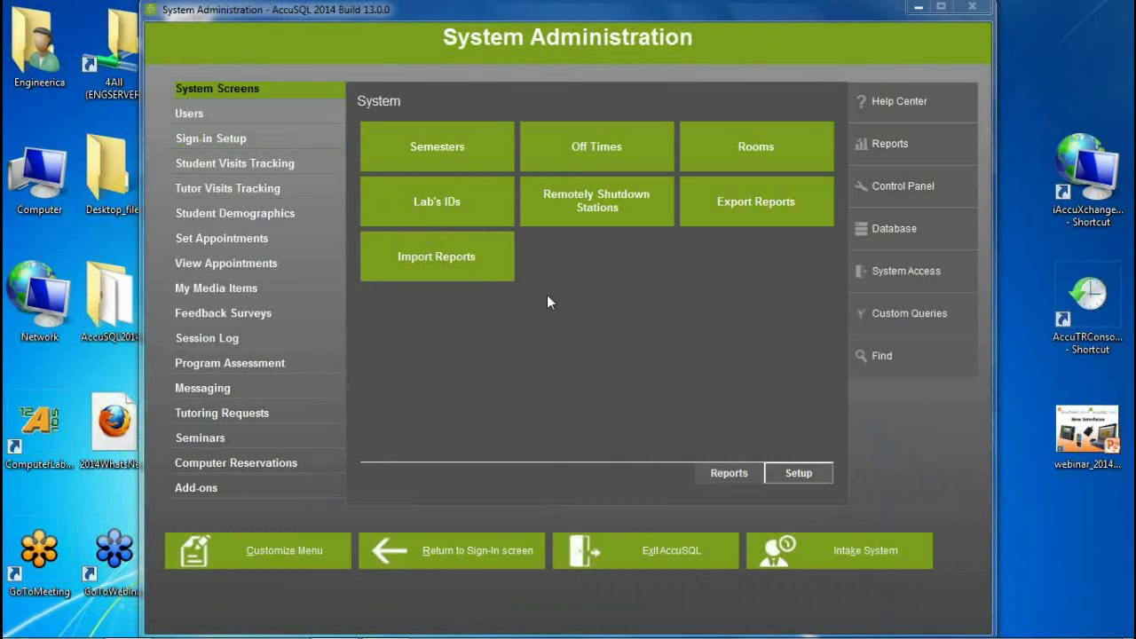
# - Review the Computer Lab options in Add-ons Setup, then close it
pyautogui.click(191, 493)
pyautogui.click(799, 473)
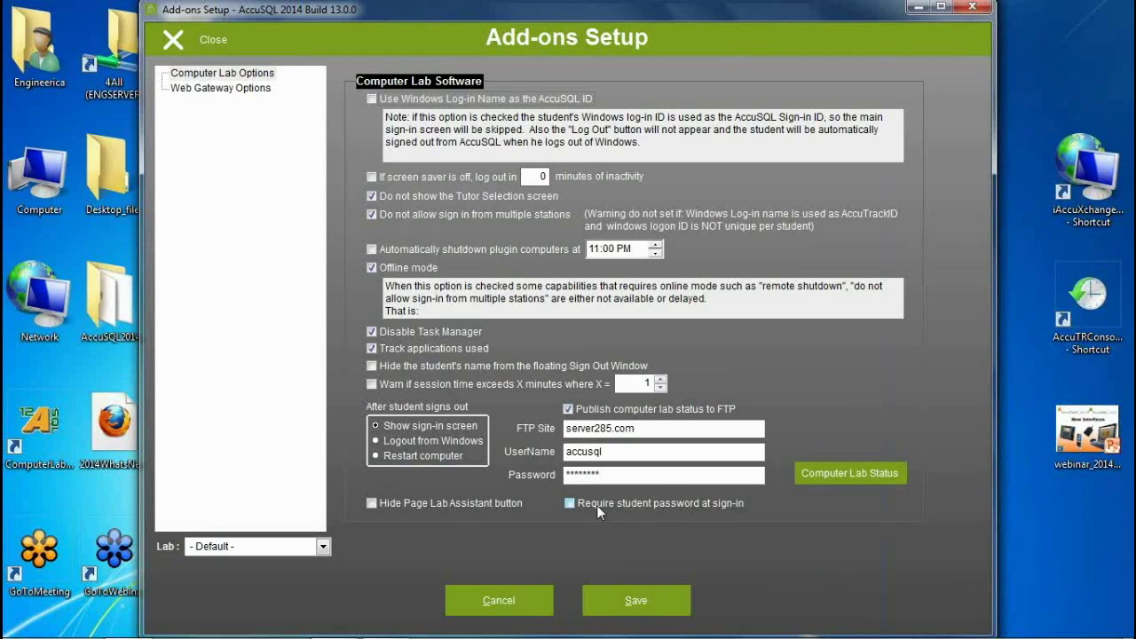
pyautogui.click(200, 39)
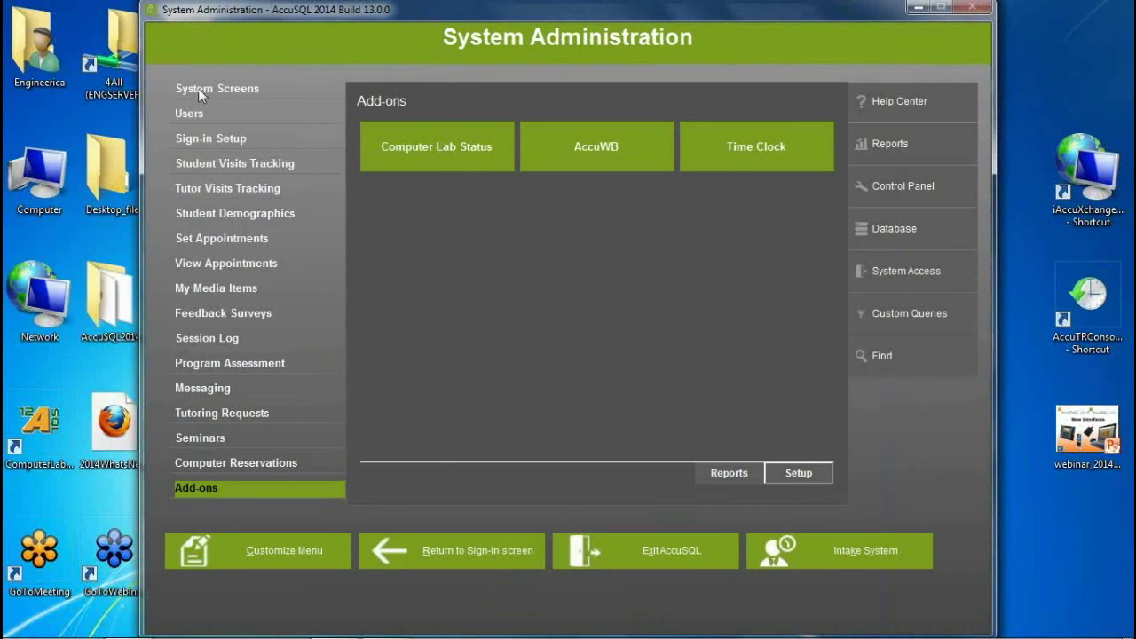
# - Exit AccuSQL, confirming both the exit and the sign-out prompts
pyautogui.click(665, 550)
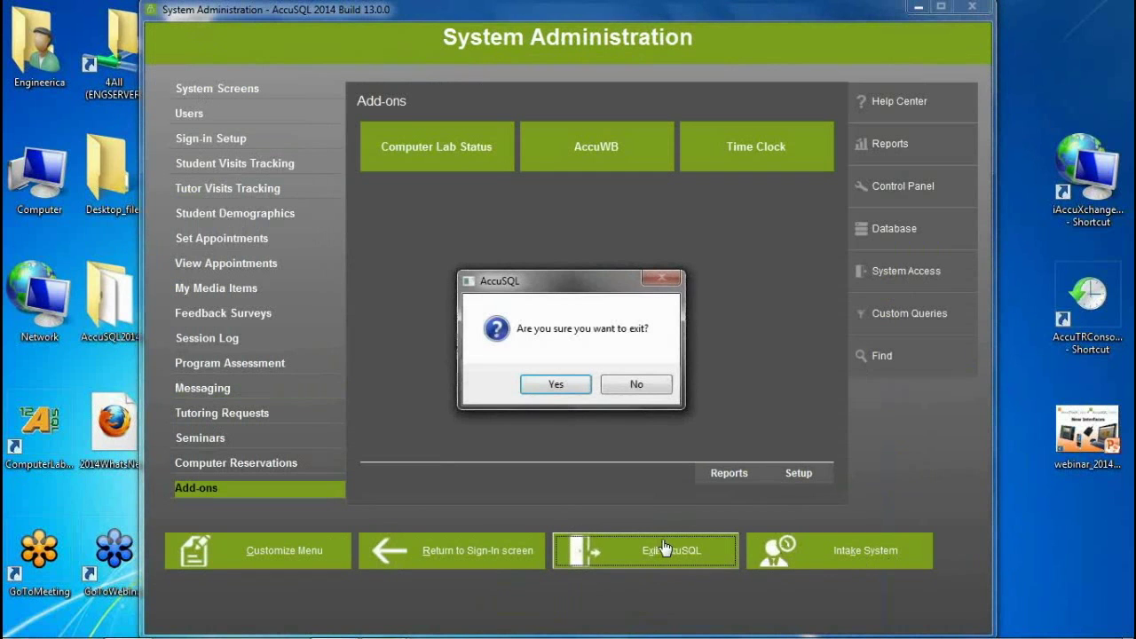
pyautogui.click(561, 387)
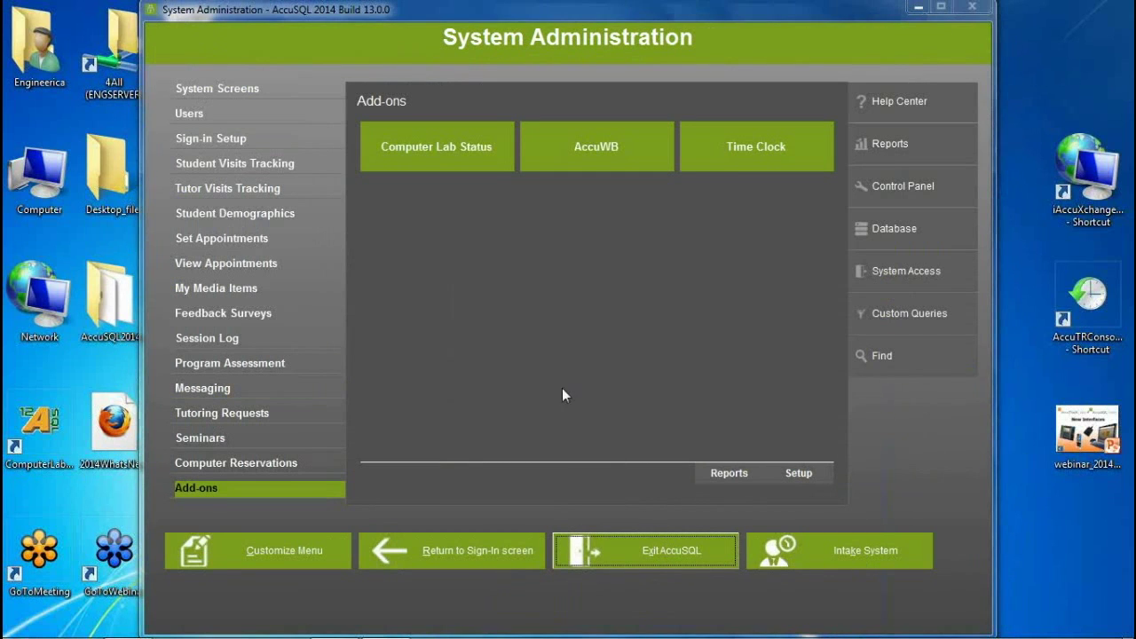
pyautogui.click(548, 385)
# - Open webinar_2014.pptx as a slide show and advance to the iAccu App slide
pyautogui.doubleClick(1086, 430)
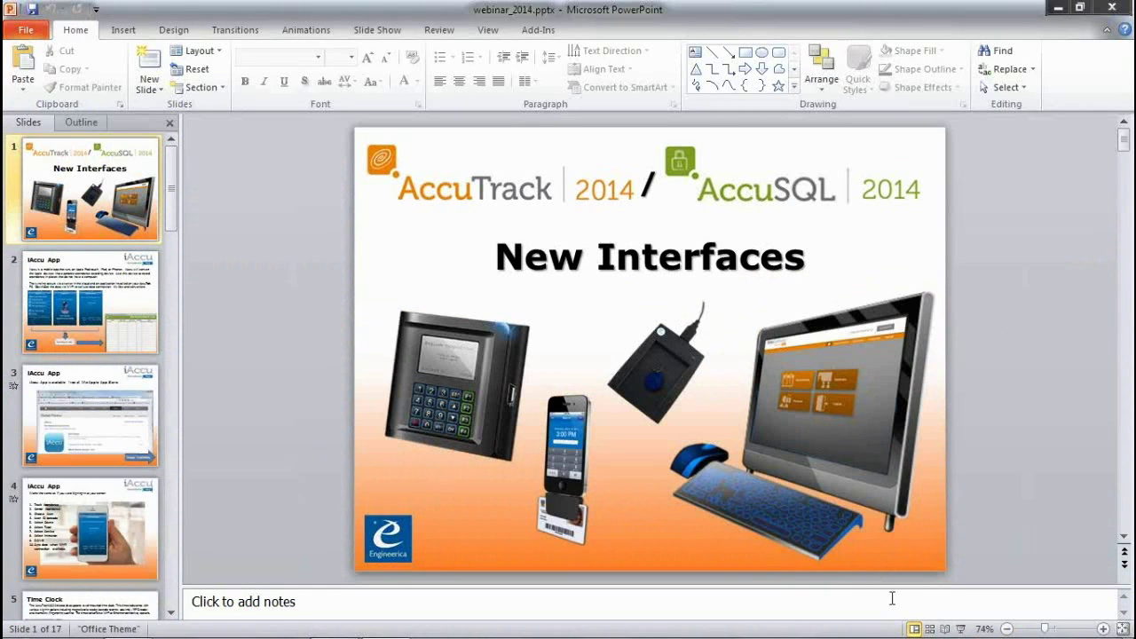
pyautogui.click(960, 628)
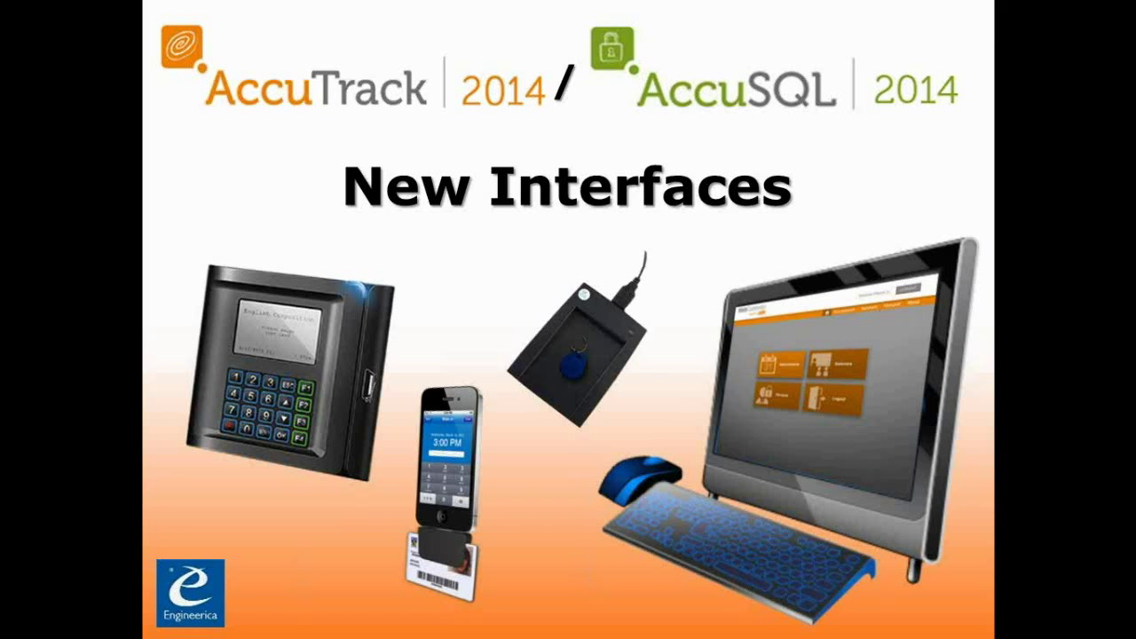
pyautogui.press('Right')
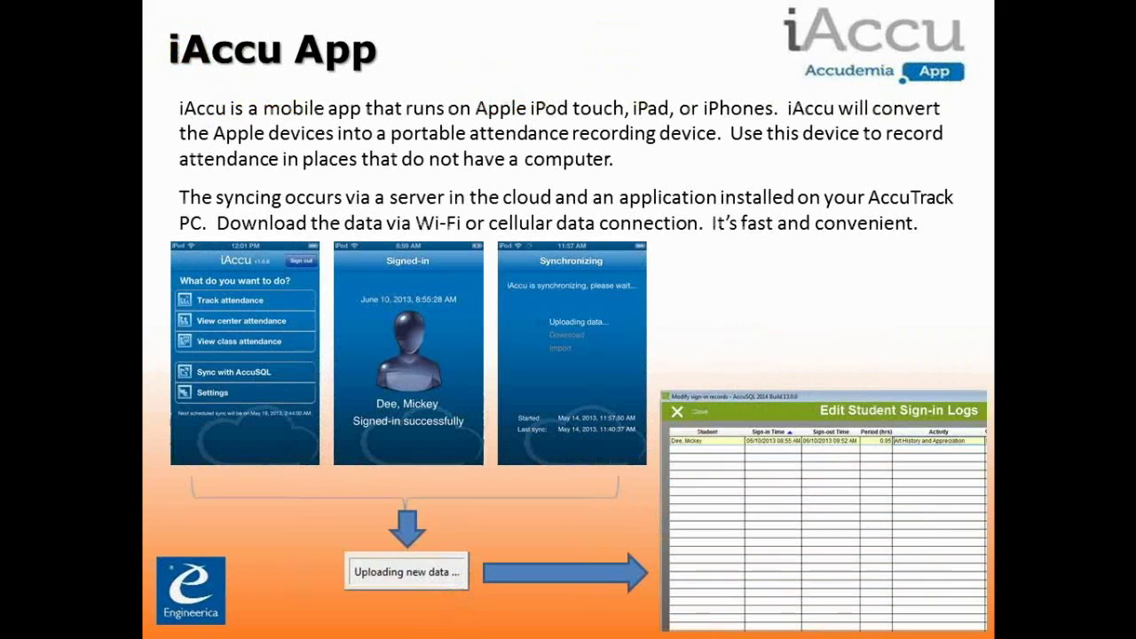